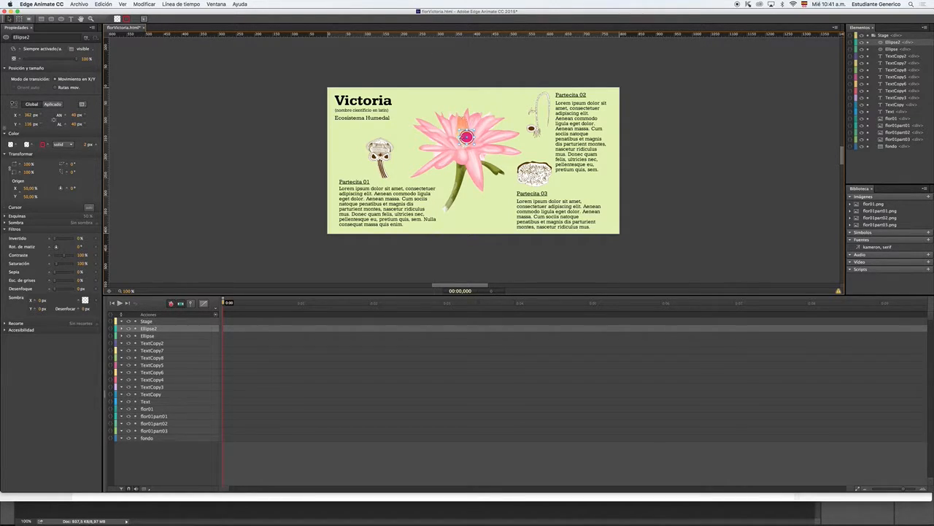
# - Convert Ellipse and Ellipse2 into one symbol named Btn01
pyautogui.click(471, 88)
pyautogui.click(468, 137)
pyautogui.keyDown('shift'); pyautogui.click(165, 336); pyautogui.keyUp('shift')
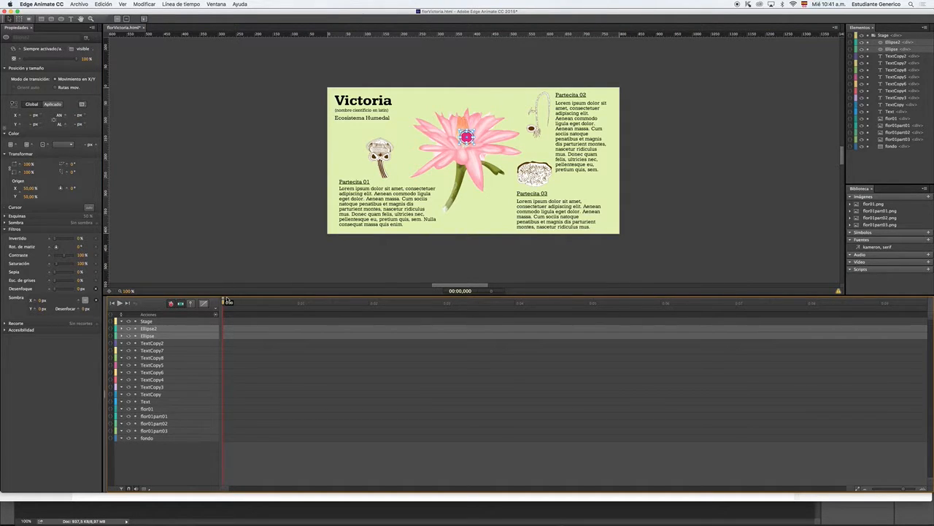
pyautogui.rightClick(169, 329)
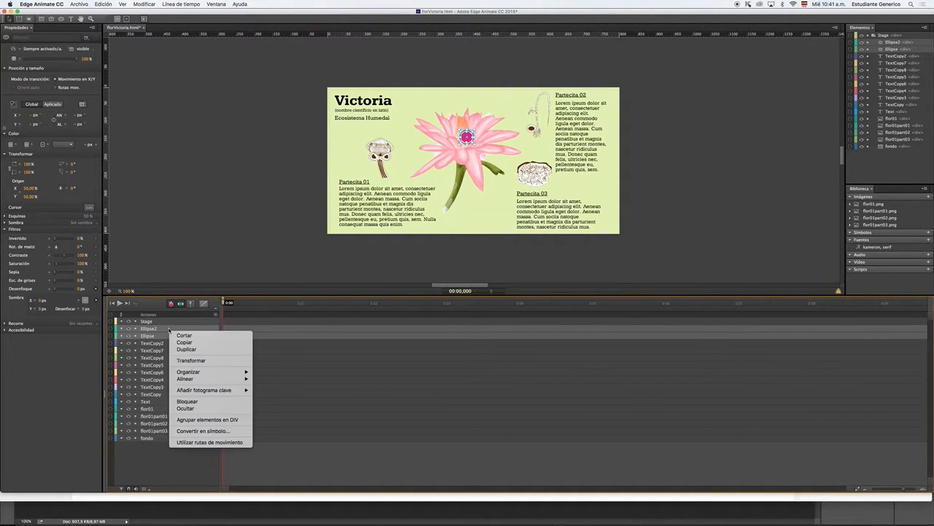
pyautogui.click(223, 432)
pyautogui.write('bt')
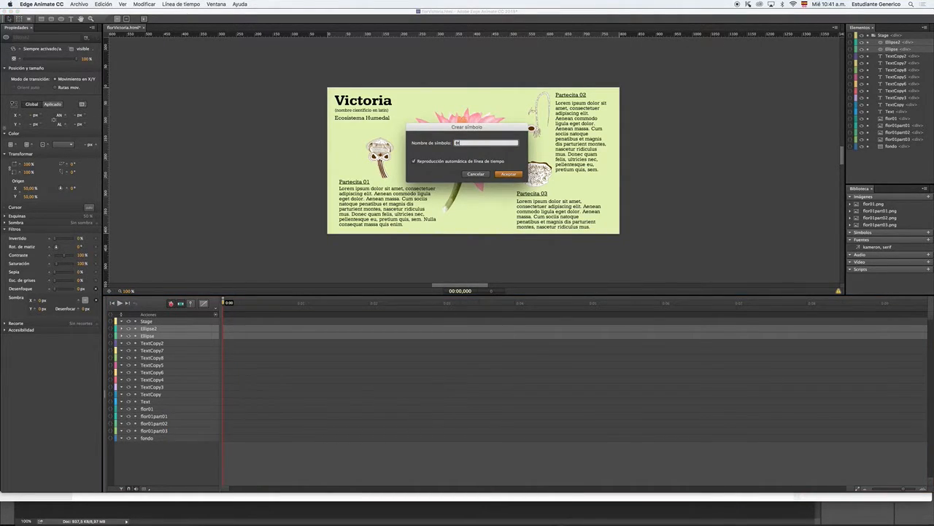
pyautogui.write('n01')
pyautogui.click(507, 174)
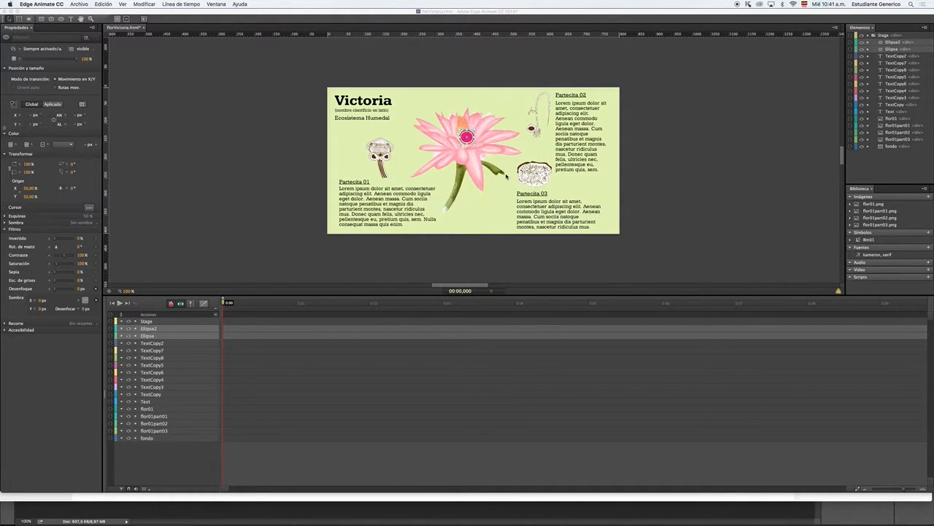
pyautogui.click(180, 302)
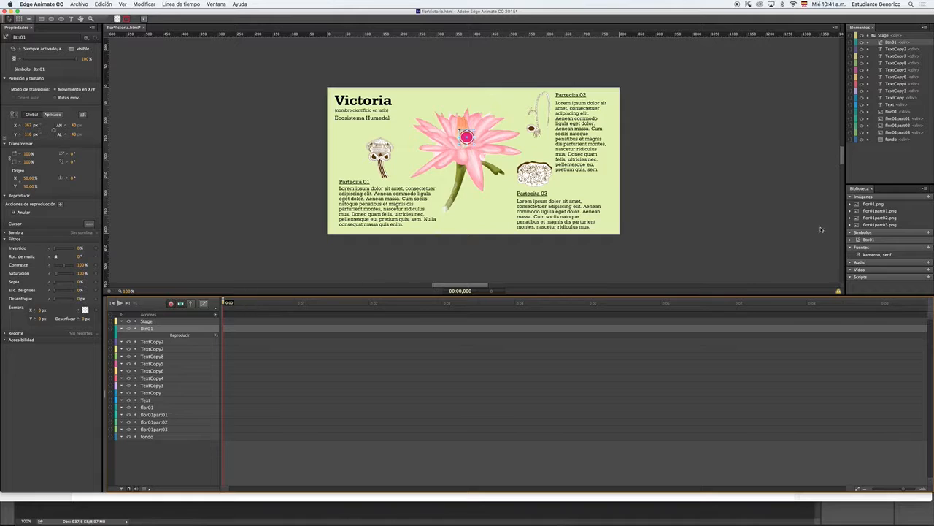
pyautogui.click(870, 241)
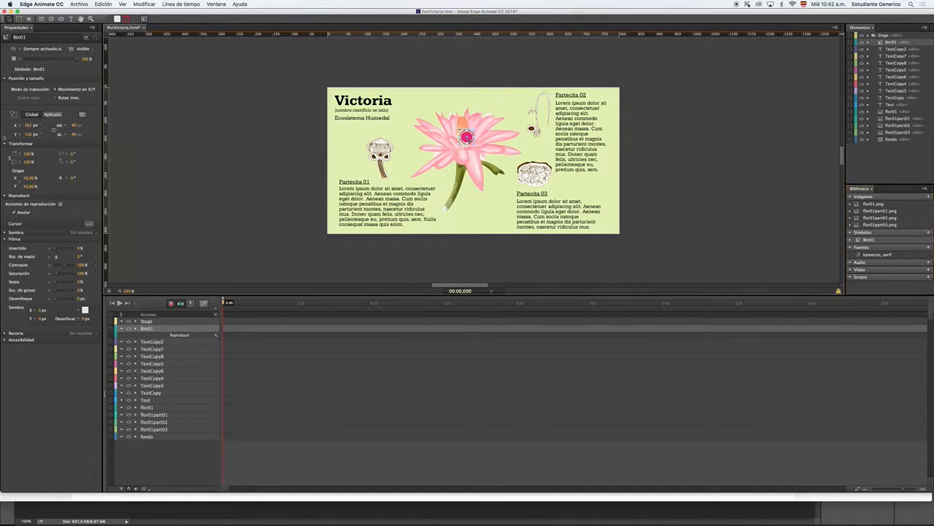
# - Open the Btn01 symbol for editing and add a timeline label named reposo at 0:00
pyautogui.doubleClick(467, 137)
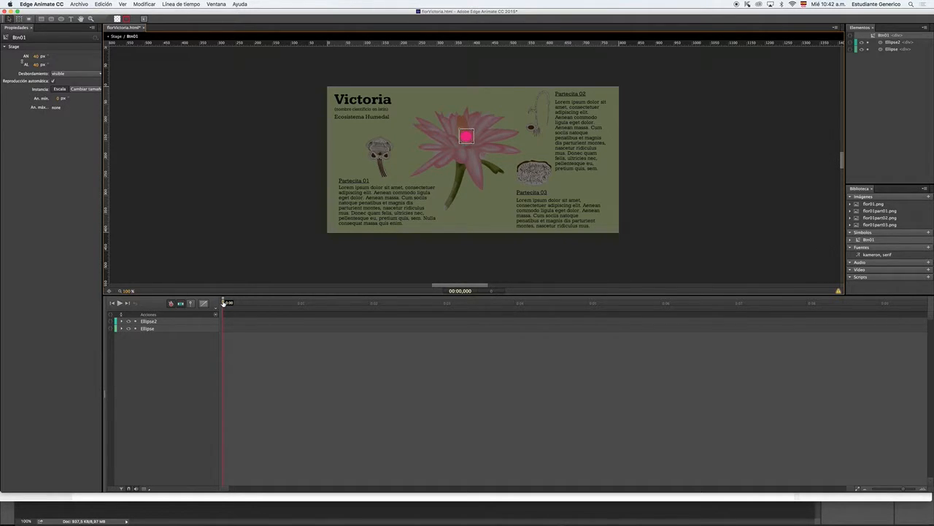
pyautogui.moveTo(224, 303)
pyautogui.mouseDown()
pyautogui.moveTo(264, 303)
pyautogui.moveTo(223, 306)
pyautogui.mouseUp()
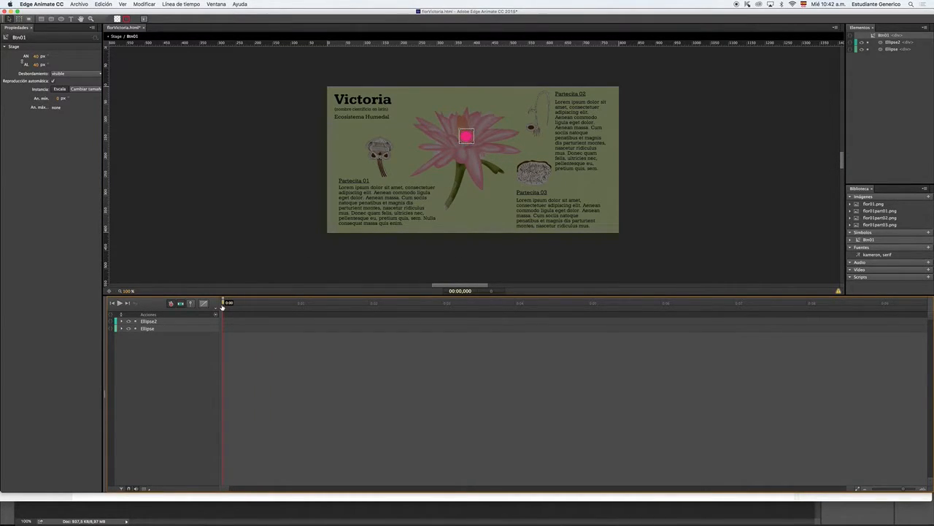
pyautogui.moveTo(224, 305)
pyautogui.mouseDown()
pyautogui.moveTo(305, 303)
pyautogui.moveTo(217, 310)
pyautogui.mouseUp()
pyautogui.click(217, 307)
pyautogui.press('BackSpace')
pyautogui.write('respos')
pyautogui.press('BackSpace')
pyautogui.press('BackSpace')
pyautogui.press('BackSpace')
pyautogui.press('Return')
# - Add a timeline label named sobre at 0:01 in Btn01
pyautogui.moveTo(224, 303); pyautogui.dragTo(297, 308)
pyautogui.click(215, 311)
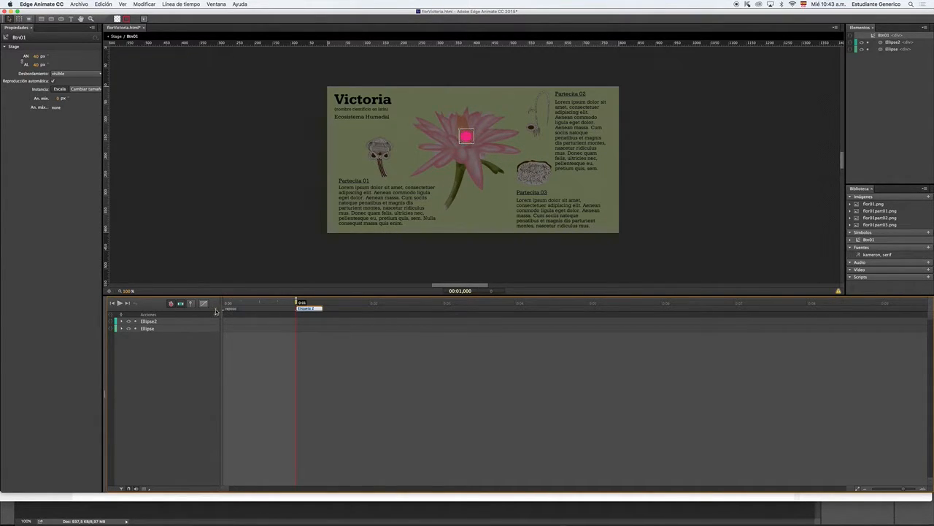
pyautogui.write('sd')
pyautogui.press('Return')
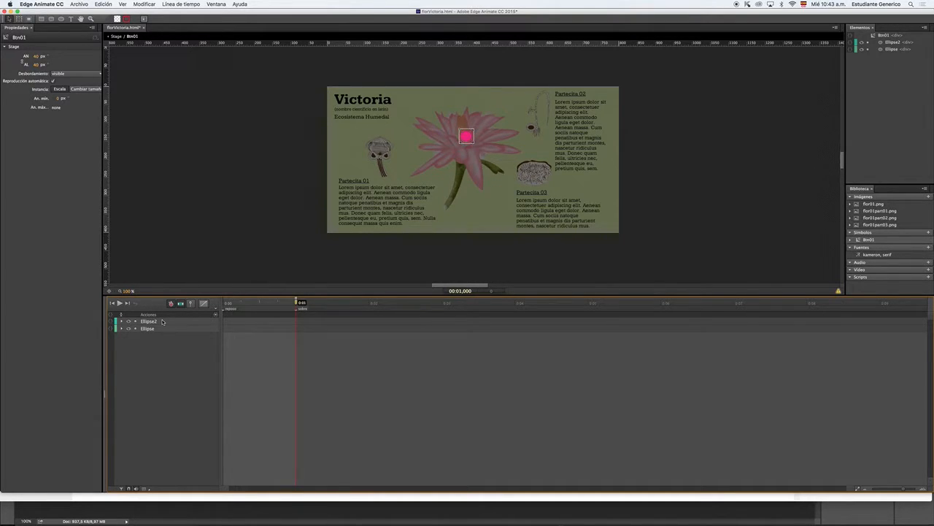
# - Add shadow filter keyframes to Ellipse at 0:00 and 0:01, including one for the shadow colour
pyautogui.click(146, 329)
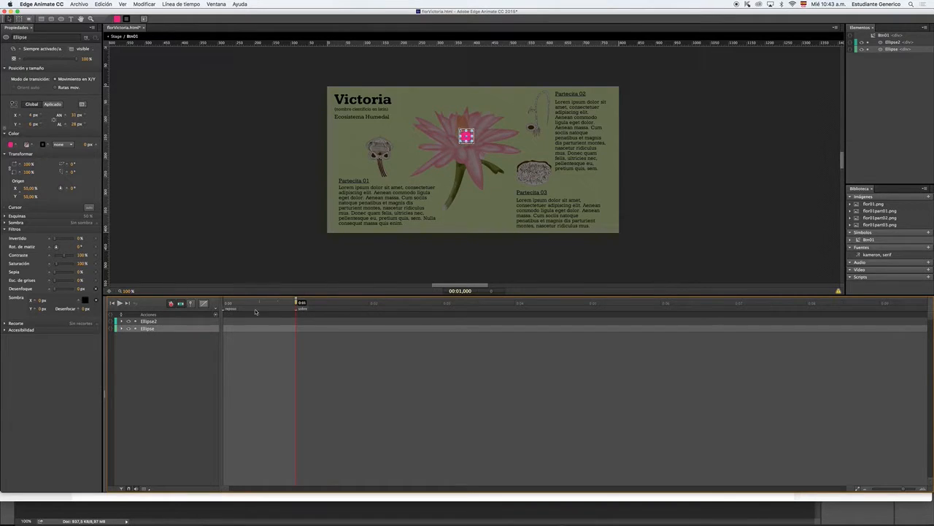
pyautogui.click(34, 301)
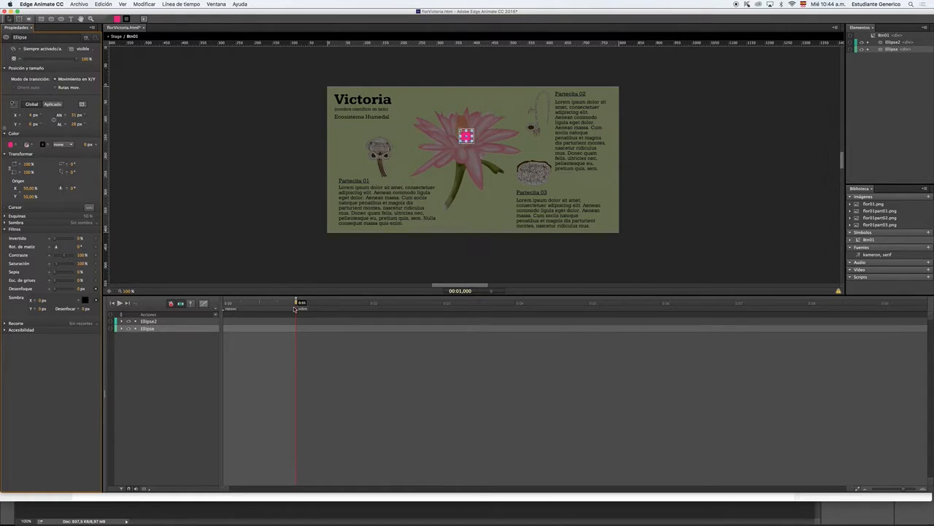
pyautogui.moveTo(296, 304); pyautogui.dragTo(205, 313)
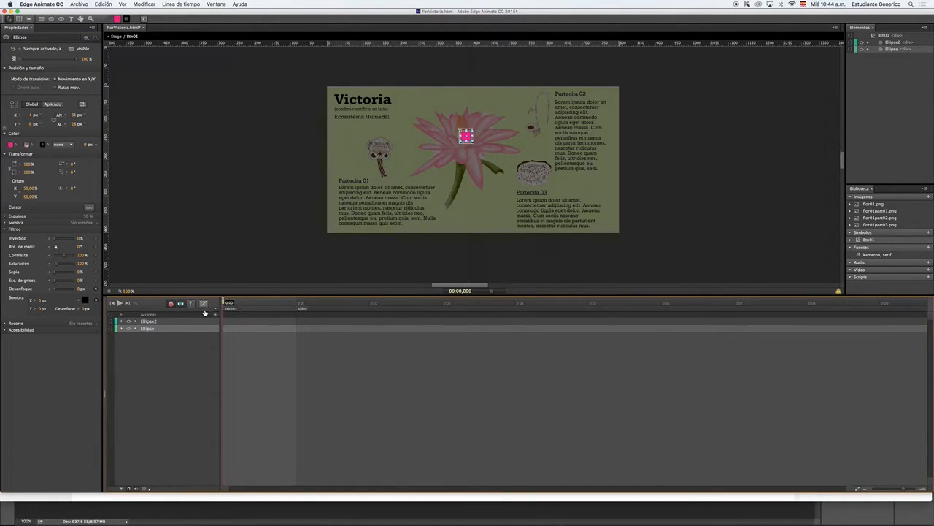
pyautogui.click(35, 302)
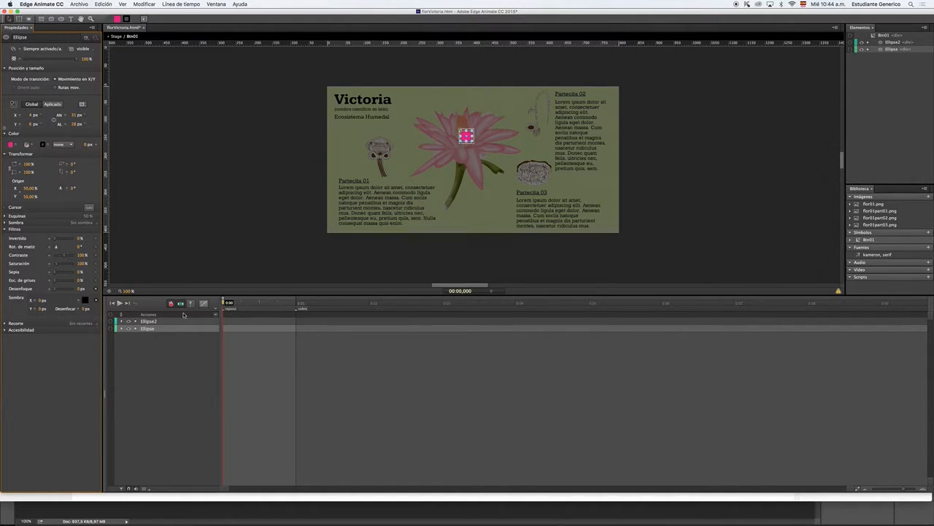
pyautogui.click(122, 328)
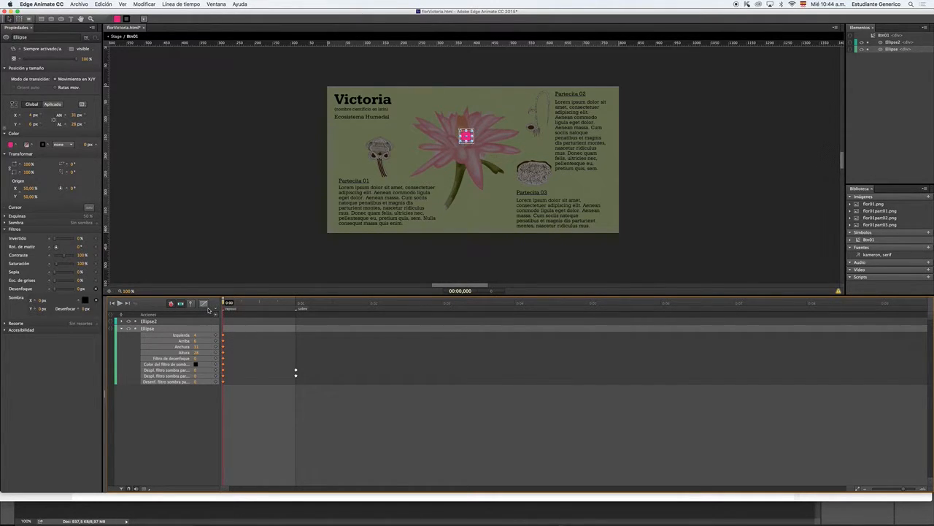
pyautogui.moveTo(225, 302); pyautogui.dragTo(296, 303)
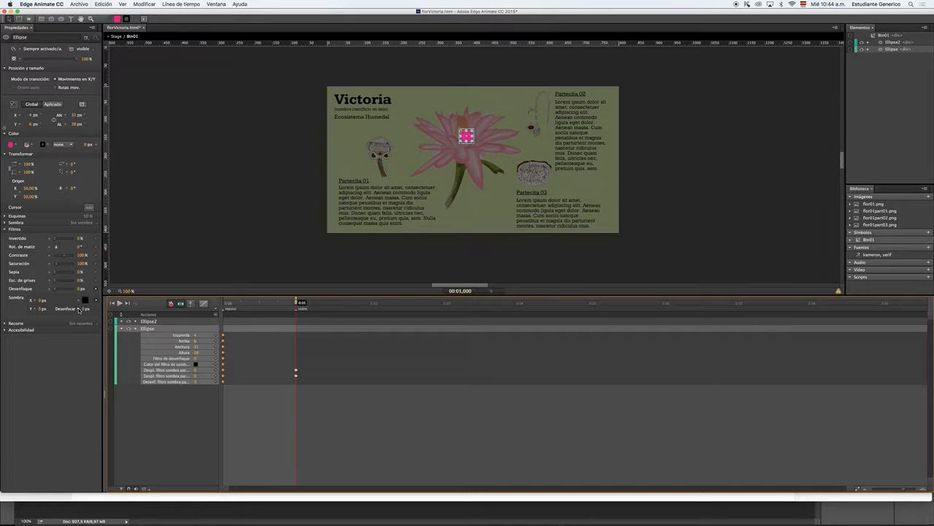
pyautogui.click(79, 300)
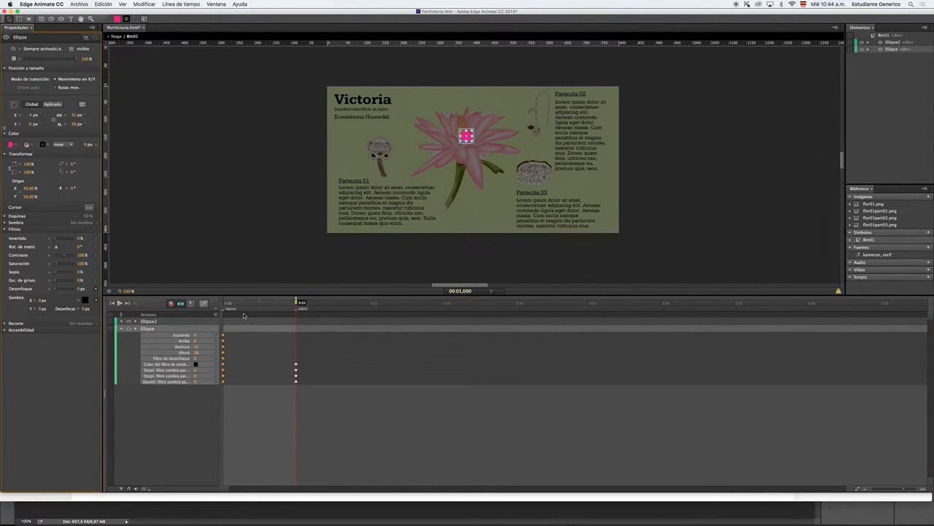
# - Set the Ellipse filter shadow's X offset, Y offset and blur to 2 px at 0:01
pyautogui.moveTo(298, 304)
pyautogui.mouseDown()
pyautogui.moveTo(219, 305)
pyautogui.moveTo(307, 312)
pyautogui.moveTo(298, 312)
pyautogui.mouseUp()
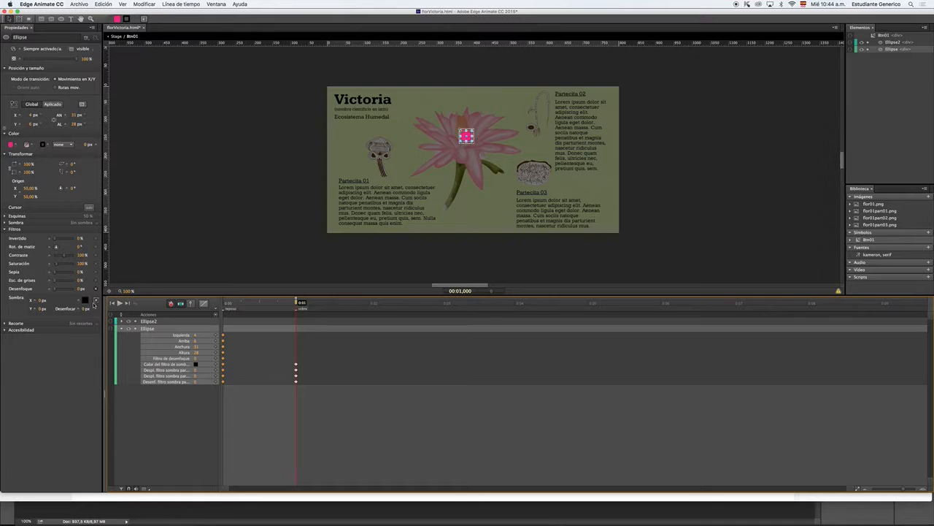
pyautogui.click(42, 301)
pyautogui.click(41, 300)
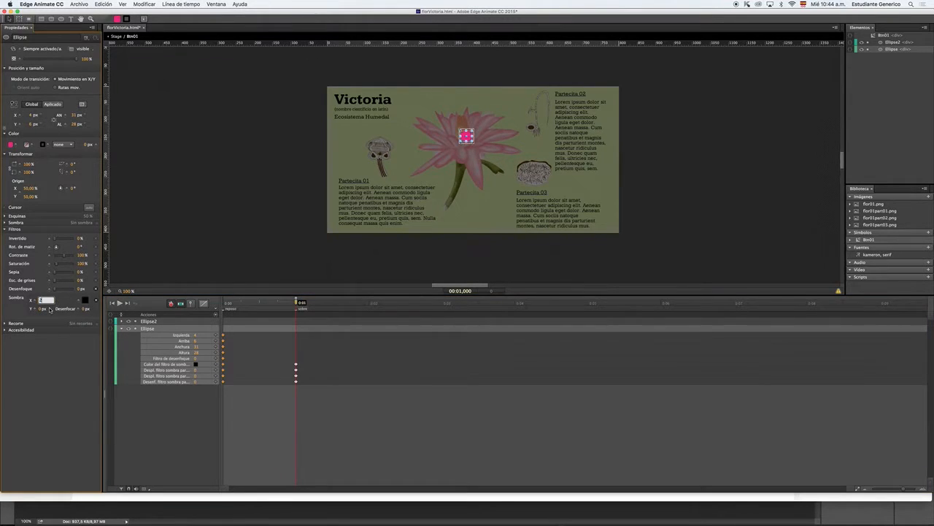
pyautogui.click(41, 309)
pyautogui.write('2')
pyautogui.click(84, 309)
pyautogui.write('2')
pyautogui.press('Return')
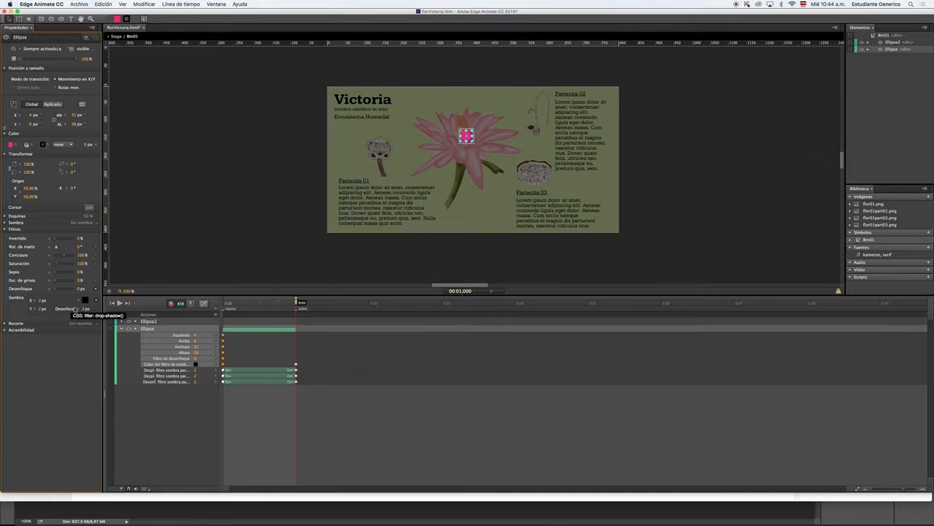
# - Change the Ellipse's shadow colour at 0:01 to dark red, and darken it to nearly black
pyautogui.click(90, 300)
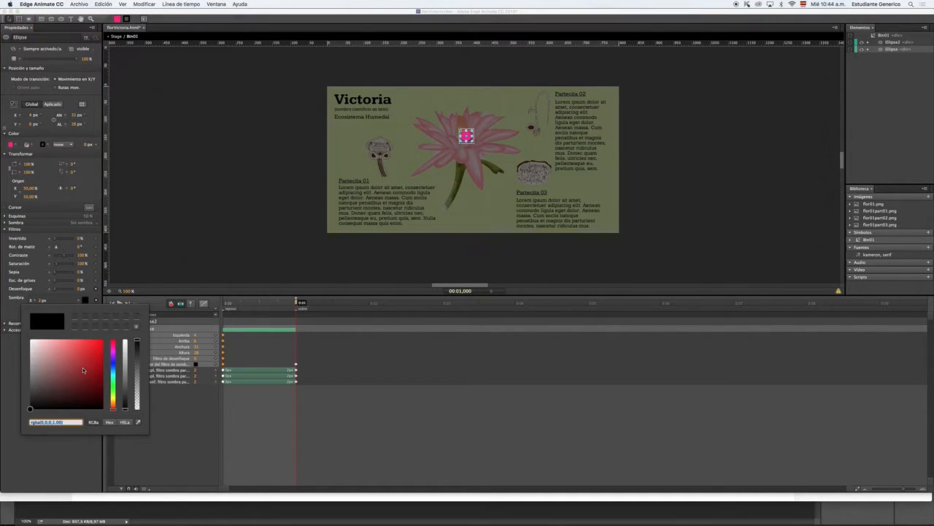
pyautogui.moveTo(67, 377); pyautogui.dragTo(95, 388)
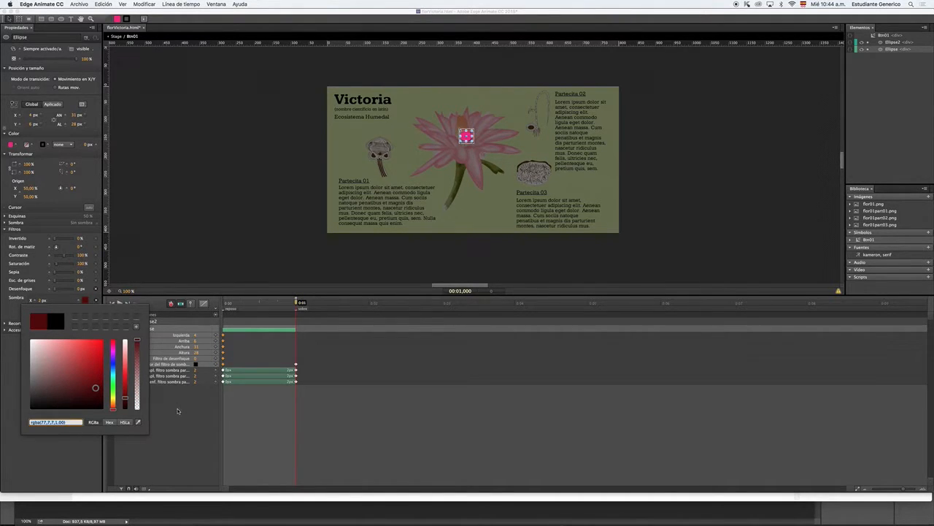
pyautogui.click(178, 406)
pyautogui.click(372, 367)
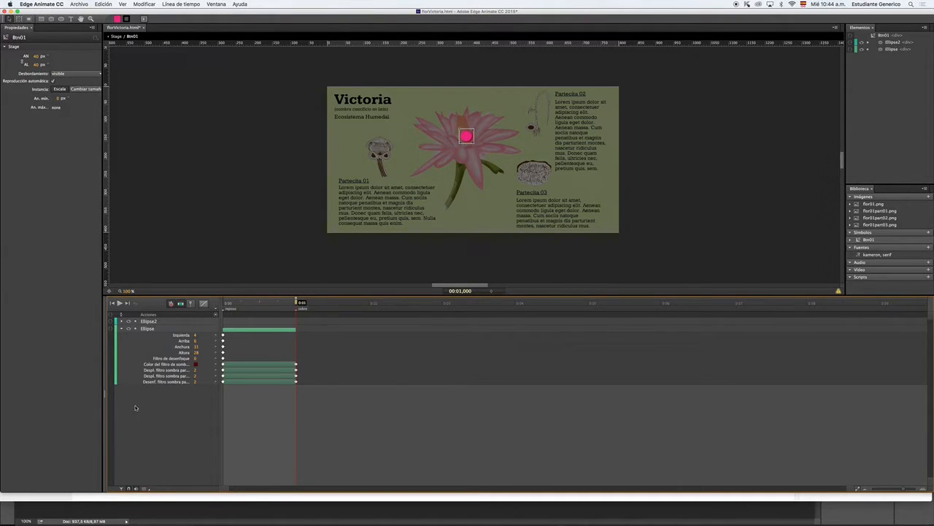
pyautogui.click(195, 364)
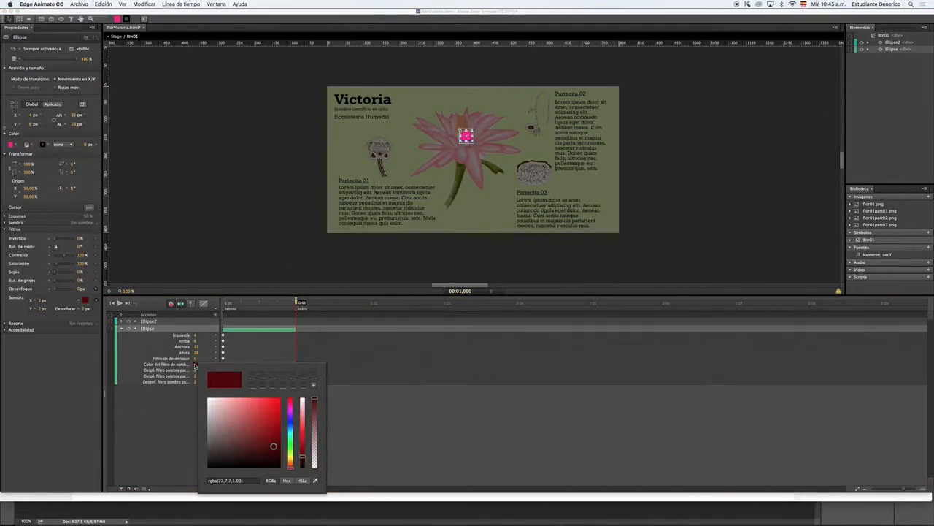
pyautogui.moveTo(274, 446); pyautogui.dragTo(278, 465)
pyautogui.click(355, 400)
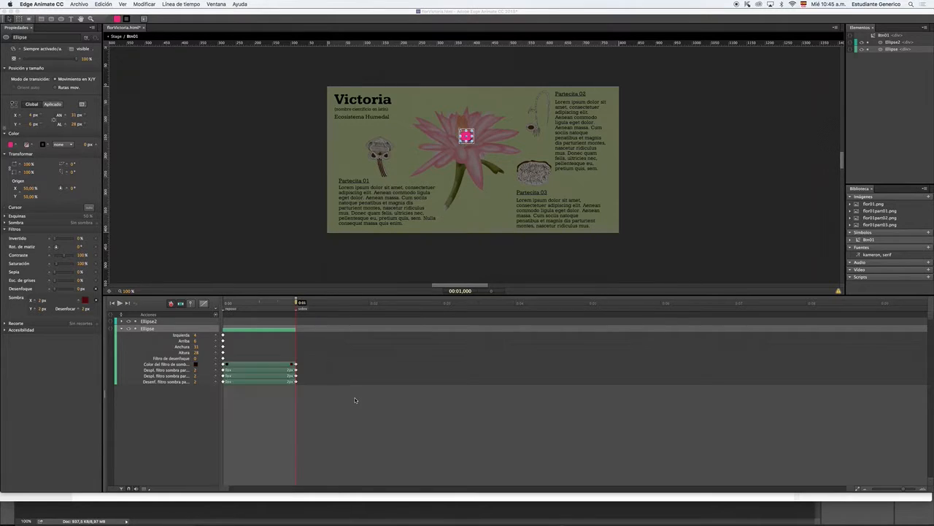
pyautogui.click(369, 389)
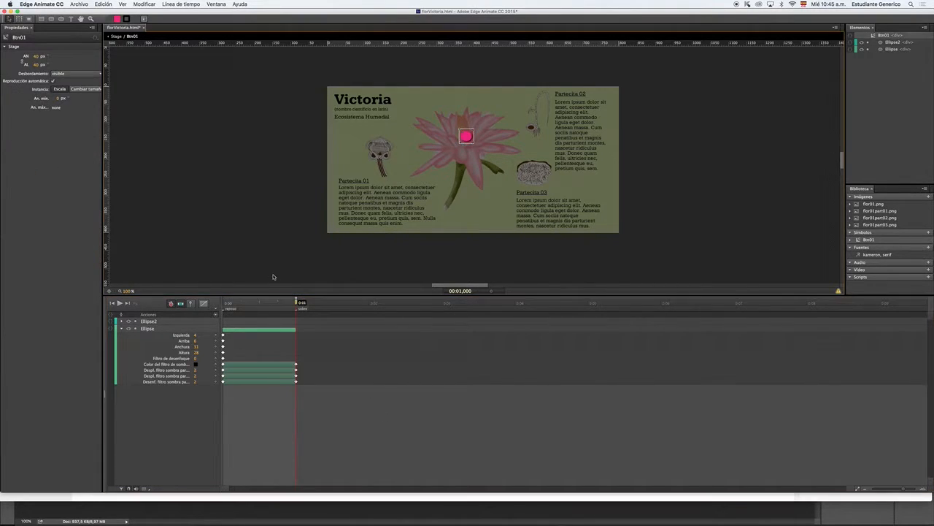
# - Remove the transitions from the Ellipse's shadow colour, offset and blur tracks, keeping their keyframes
pyautogui.click(253, 374)
pyautogui.click(246, 360)
pyautogui.moveTo(248, 366); pyautogui.dragTo(248, 382)
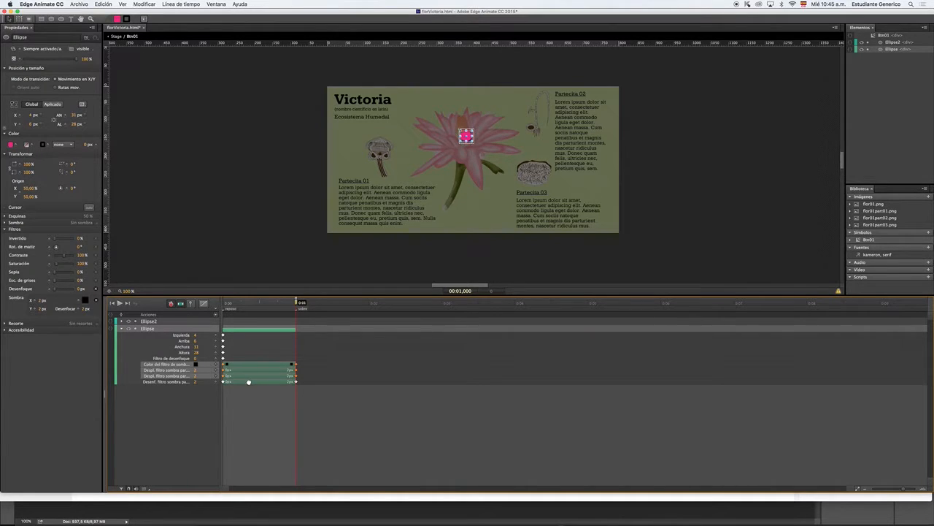
pyautogui.rightClick(248, 382)
pyautogui.click(287, 438)
# - Compare the button's appearance at the reposo label and at the sobre label
pyautogui.moveTo(295, 303); pyautogui.dragTo(194, 314)
pyautogui.click(387, 275)
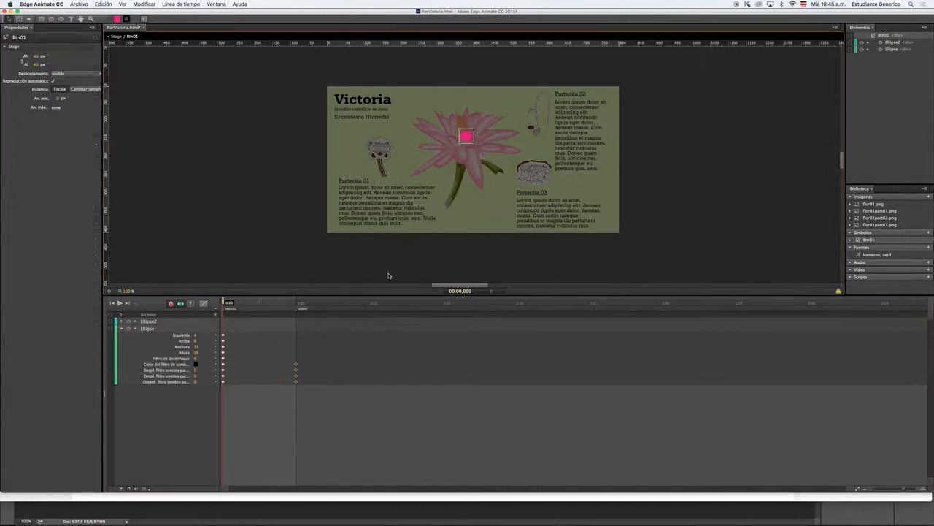
pyautogui.moveTo(224, 302); pyautogui.dragTo(297, 302)
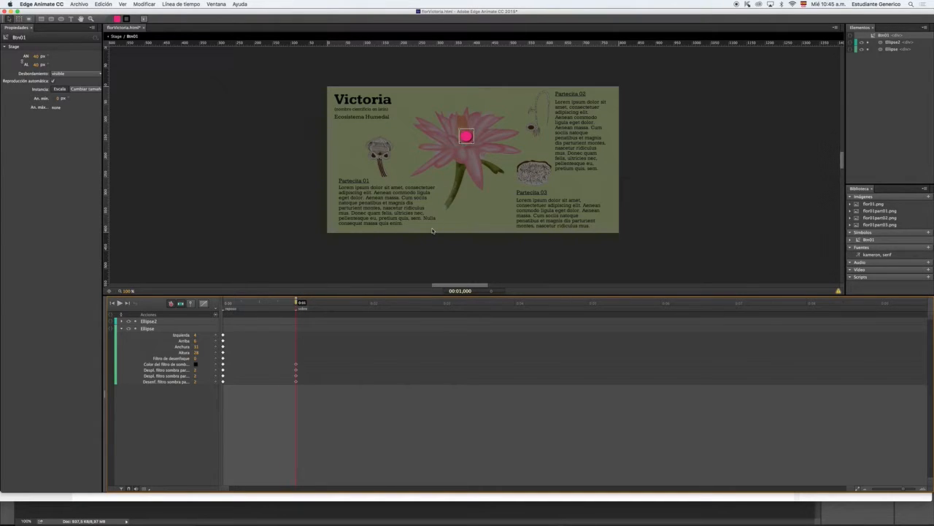
# - Add scale X and scale Y keyframes to Ellipse2 at 0:01
pyautogui.click(120, 328)
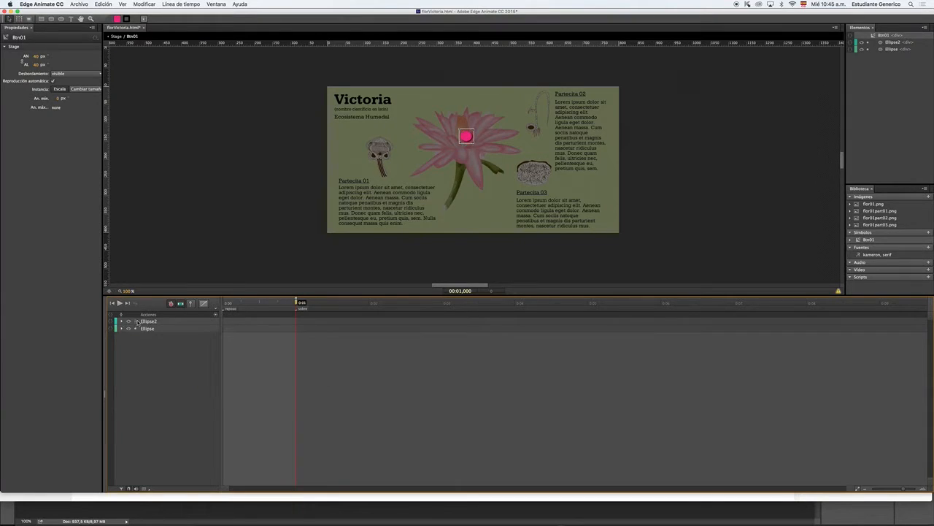
pyautogui.click(121, 321)
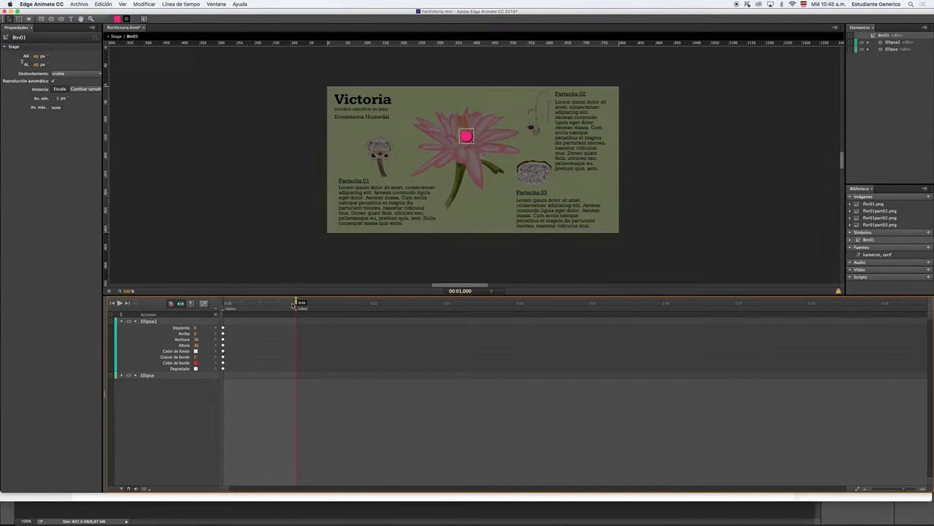
pyautogui.click(150, 323)
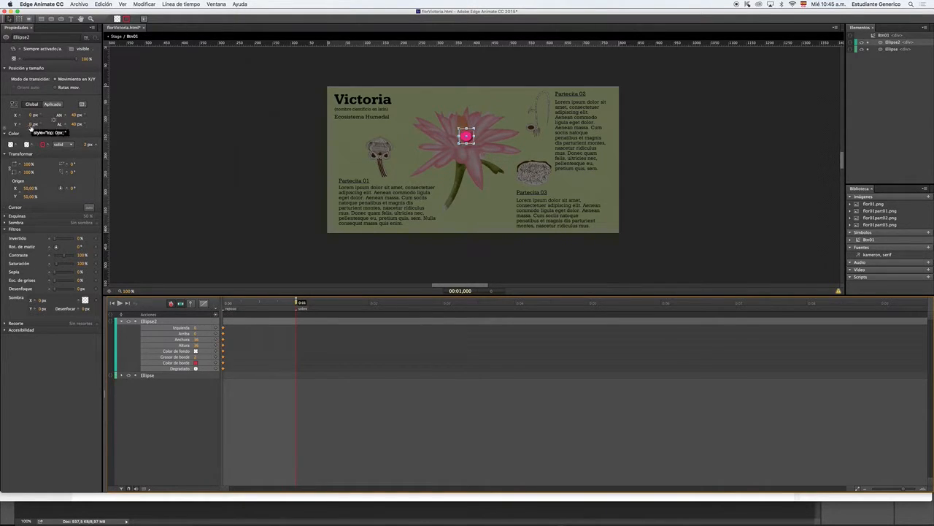
pyautogui.click(21, 170)
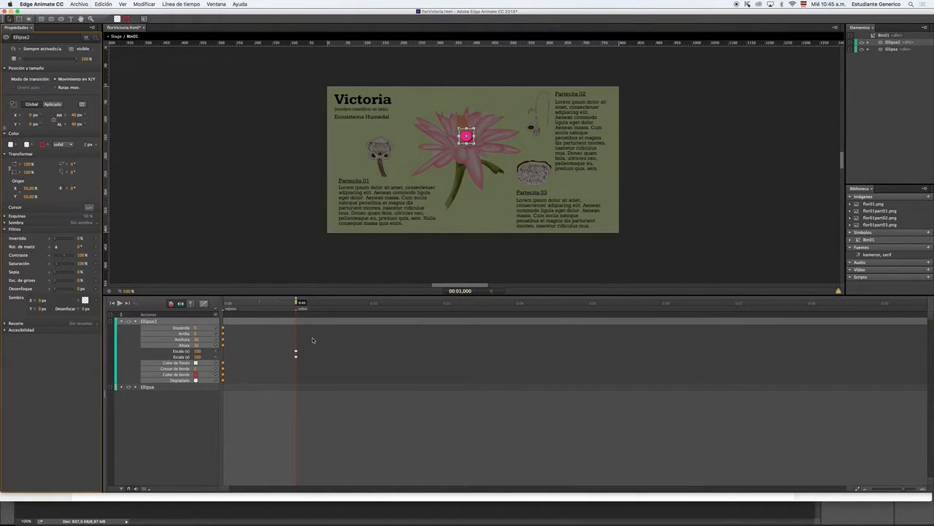
# - Set Ellipse2's horizontal and vertical scale to 120 at 0:01
pyautogui.click(197, 351)
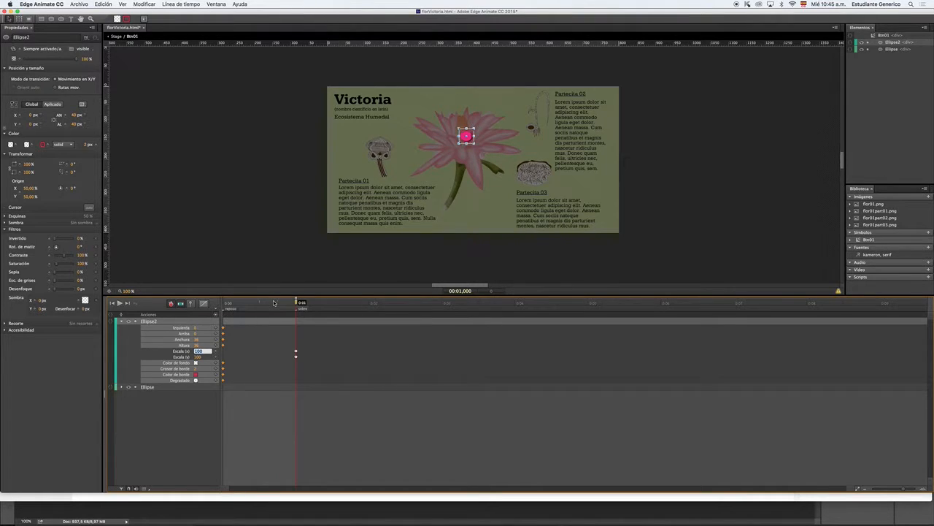
pyautogui.write('120')
pyautogui.press('Return')
pyautogui.click(198, 357)
pyautogui.write('120')
pyautogui.press('Return')
pyautogui.click(226, 228)
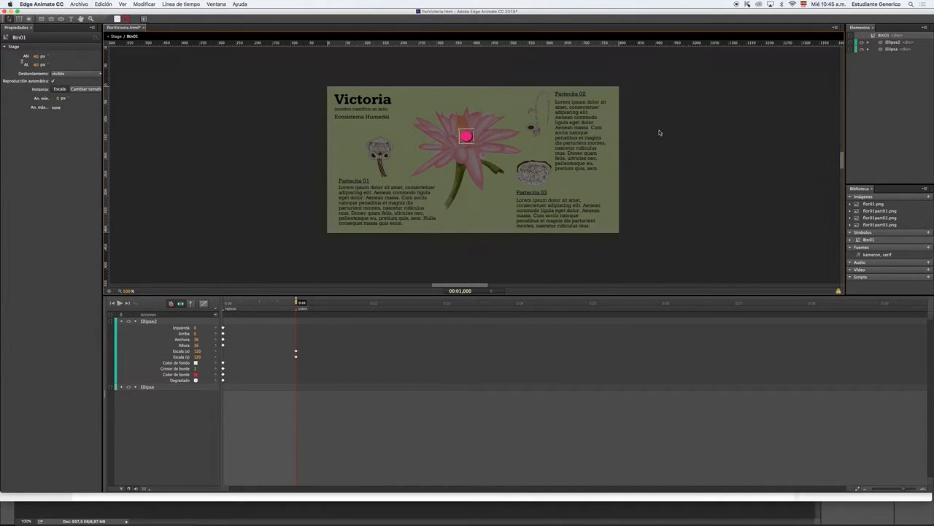
# - Inside the Btn01 symbol, set Ellipse2's horizontal and vertical scale to 95 at 0:00
pyautogui.click(115, 37)
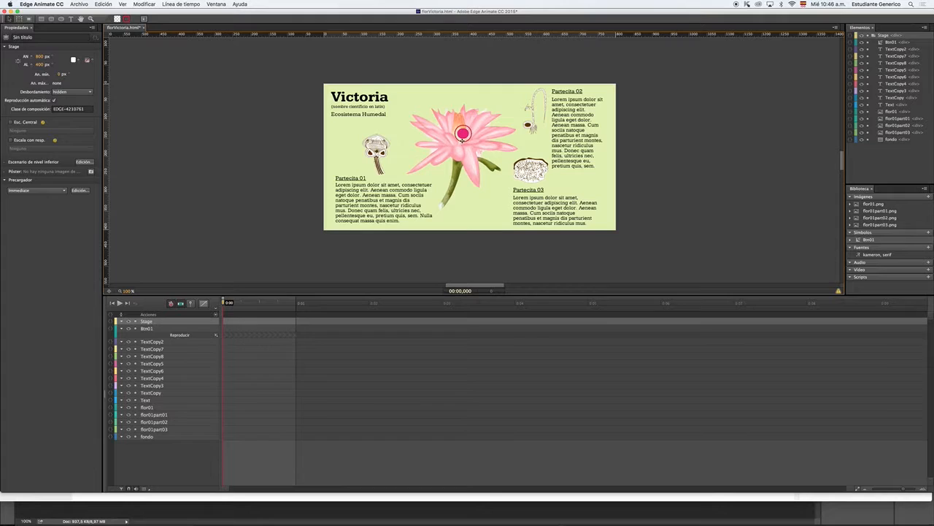
pyautogui.doubleClick(463, 134)
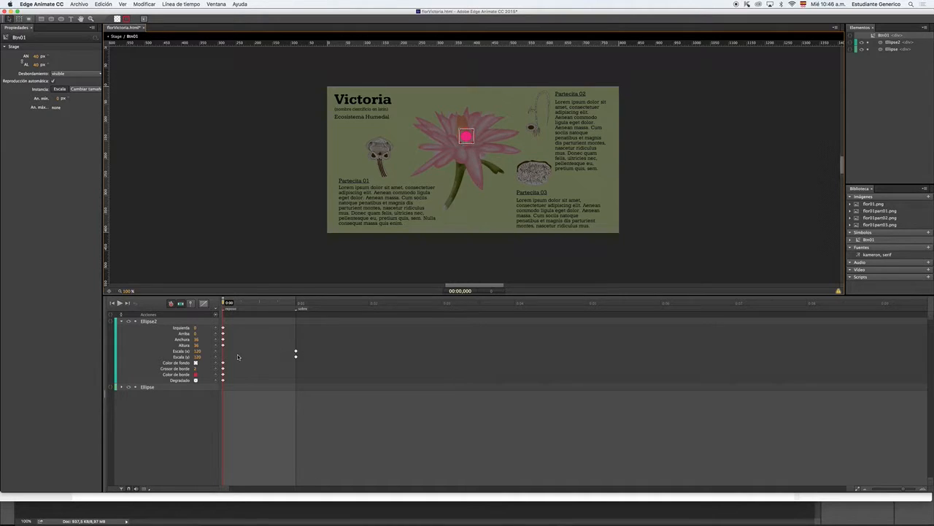
pyautogui.click(215, 358)
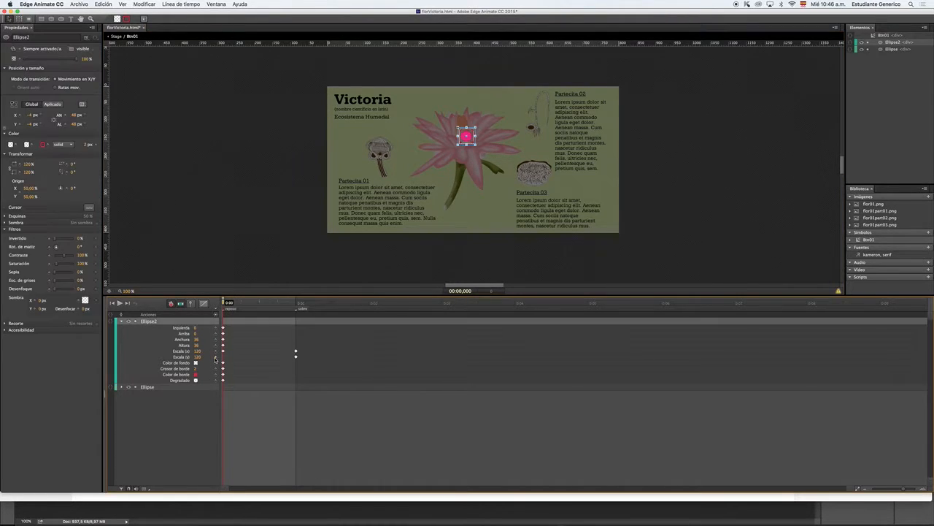
pyautogui.click(203, 354)
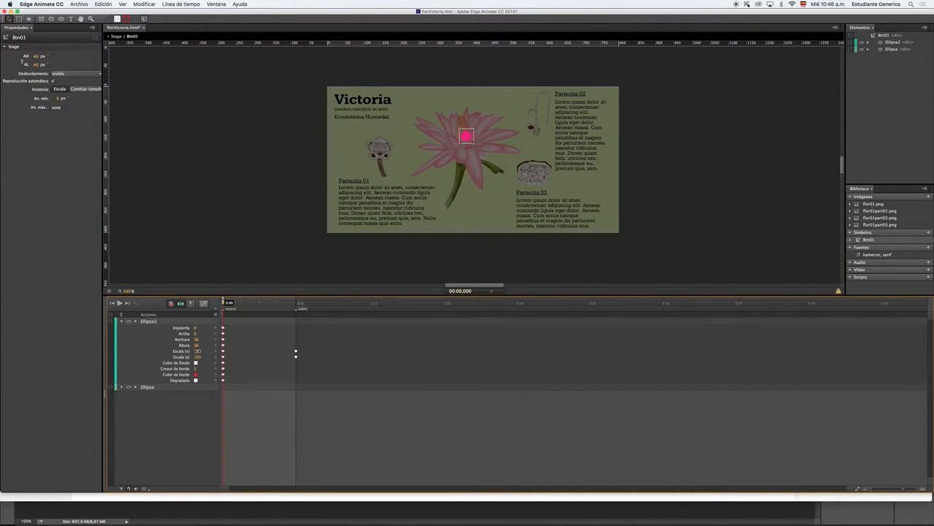
pyautogui.click(198, 352)
pyautogui.write('95')
pyautogui.press('Tab')
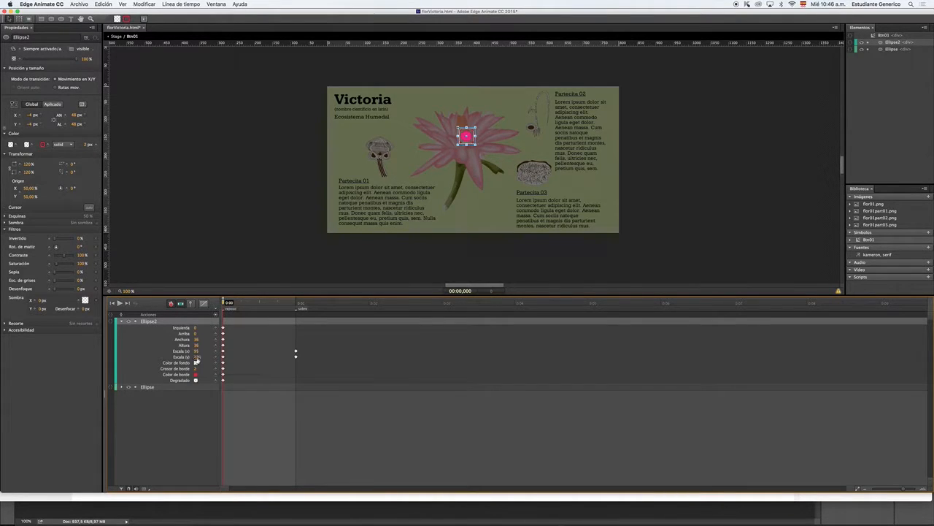
pyautogui.write('95')
pyautogui.press('Return')
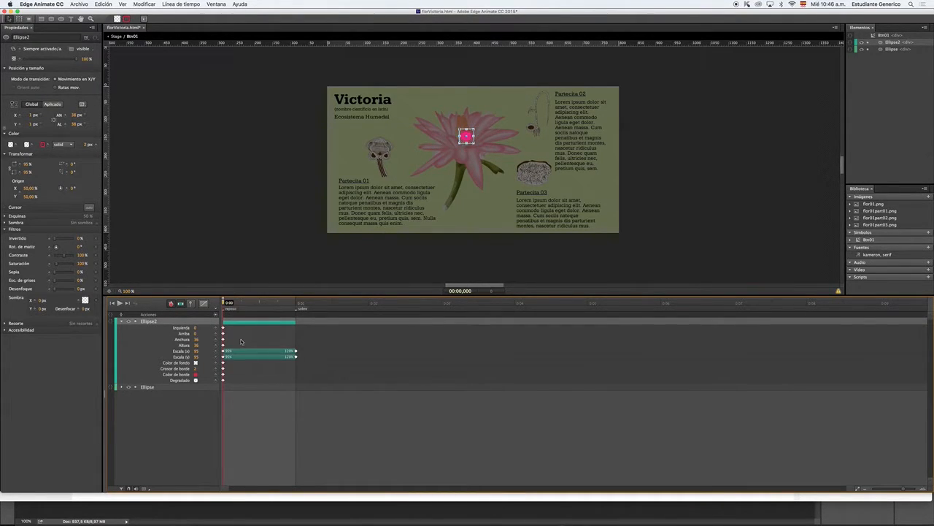
# - Remove the transitions from Ellipse2's scale X and scale Y tracks and check the change past the sobre label
pyautogui.rightClick(243, 351)
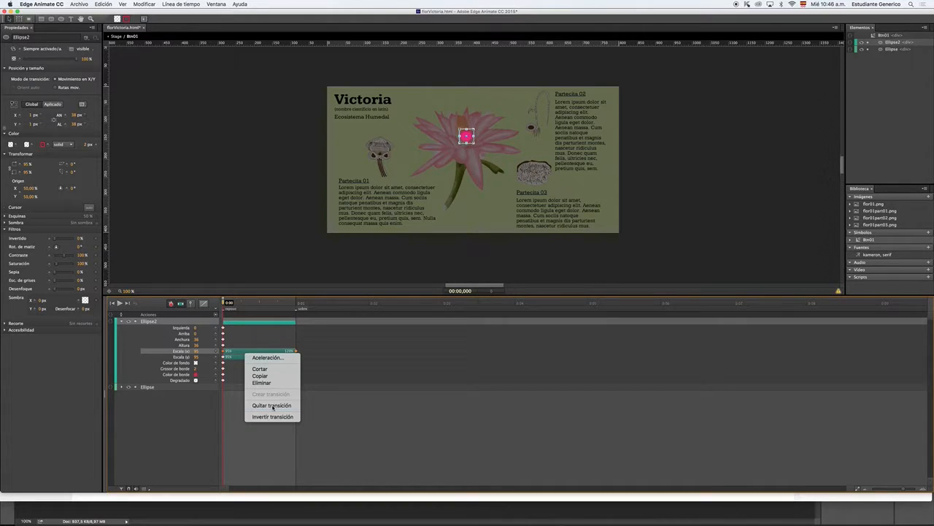
pyautogui.click(252, 402)
pyautogui.rightClick(251, 357)
pyautogui.click(274, 414)
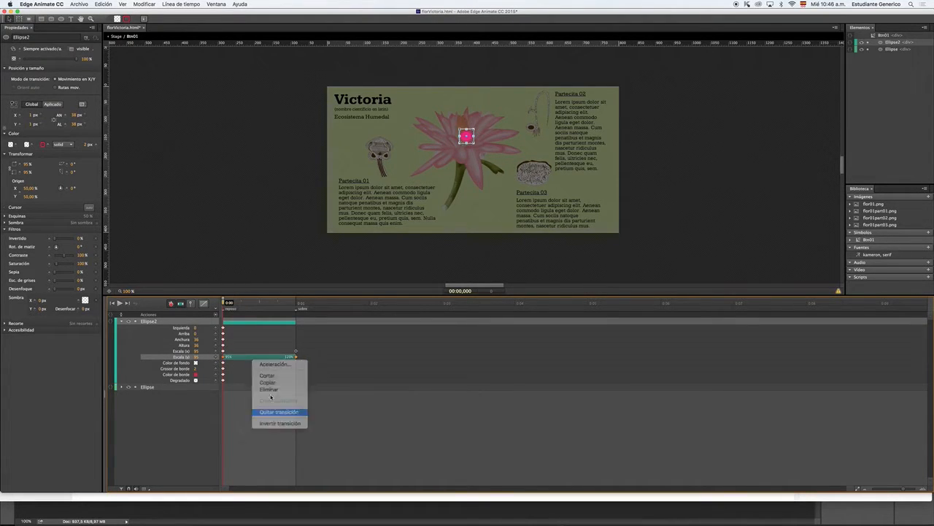
pyautogui.moveTo(226, 308); pyautogui.dragTo(309, 306)
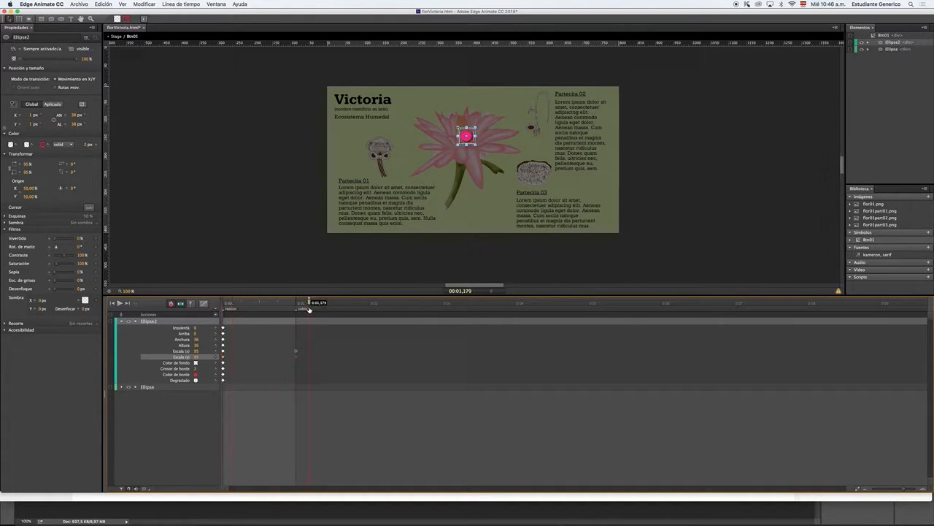
# - Return to the main stage, preview the infographic in the browser, and close the preview to go back to Edge Animate
pyautogui.click(115, 35)
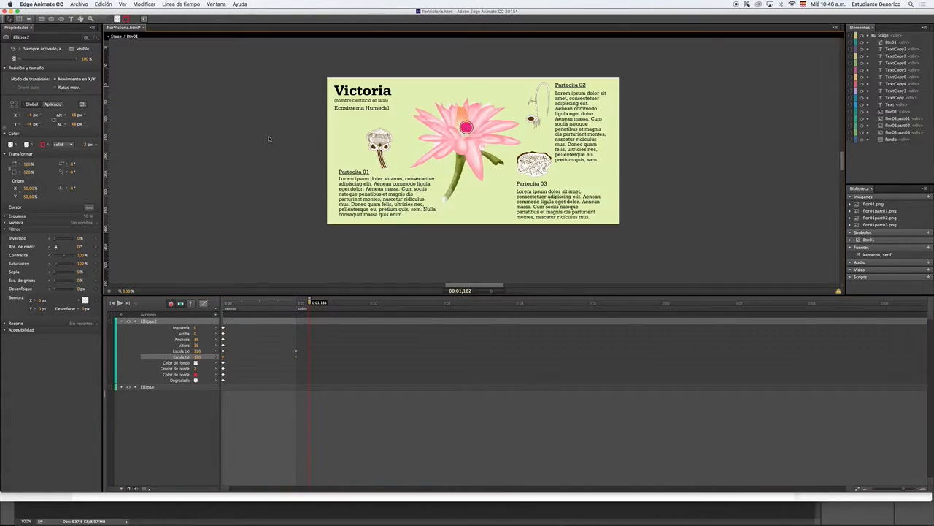
pyautogui.click(631, 115)
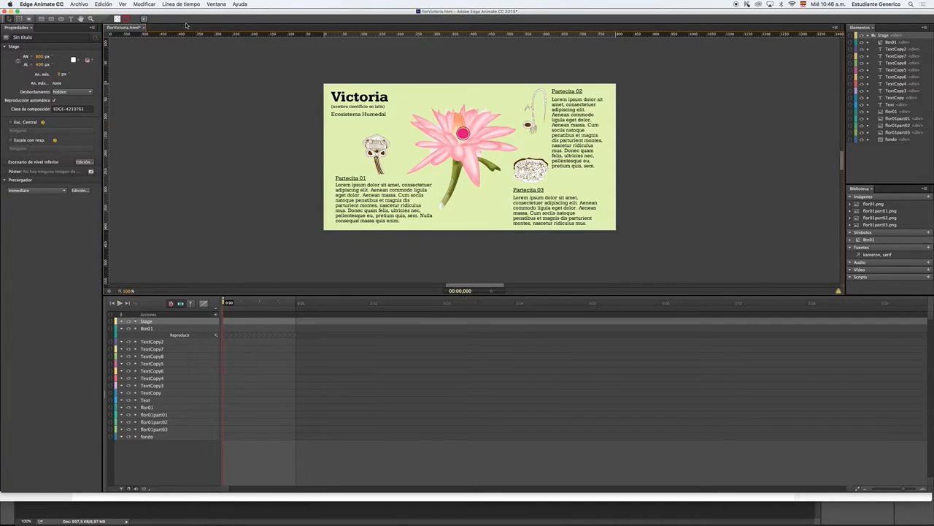
pyautogui.click(79, 3)
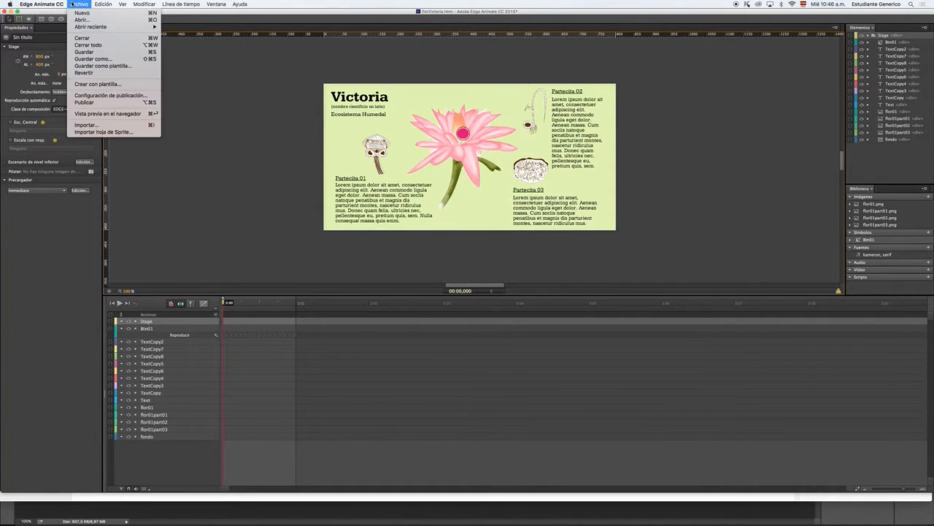
pyautogui.click(142, 114)
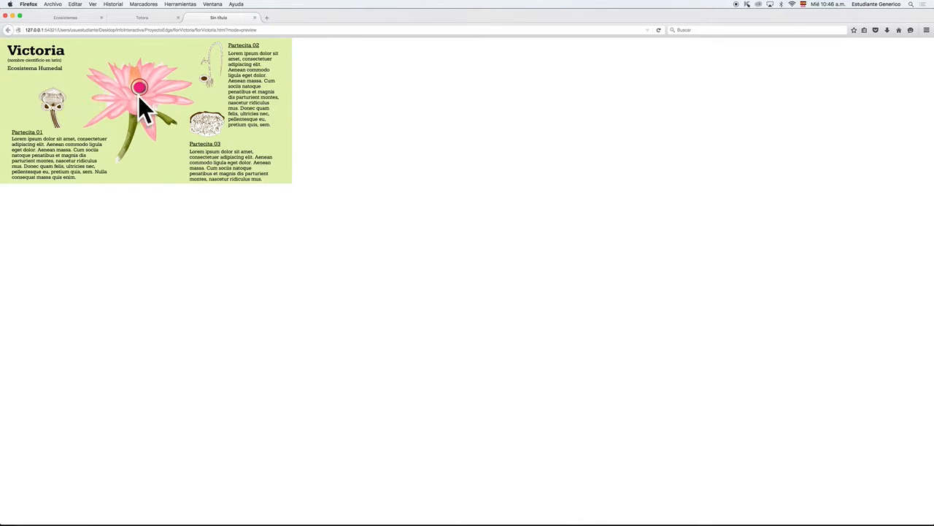
pyautogui.click(254, 18)
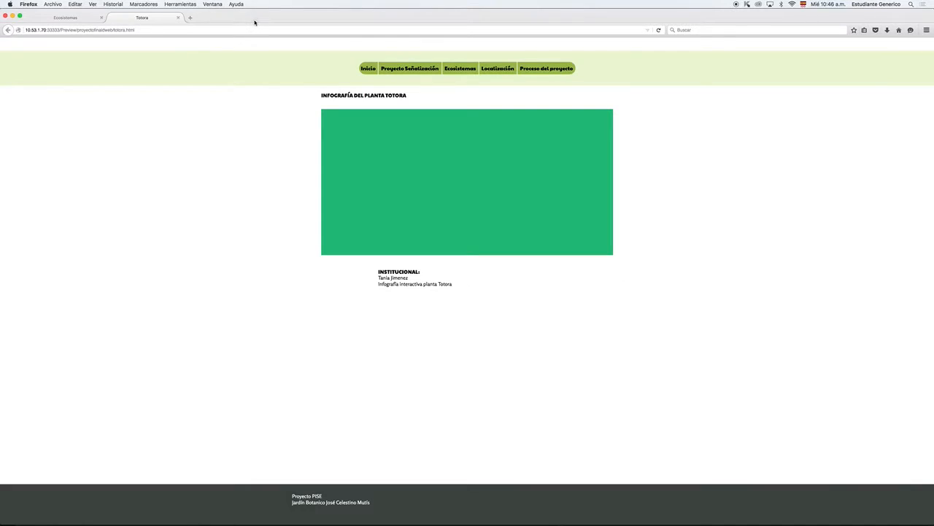
pyautogui.press('super+Tab')
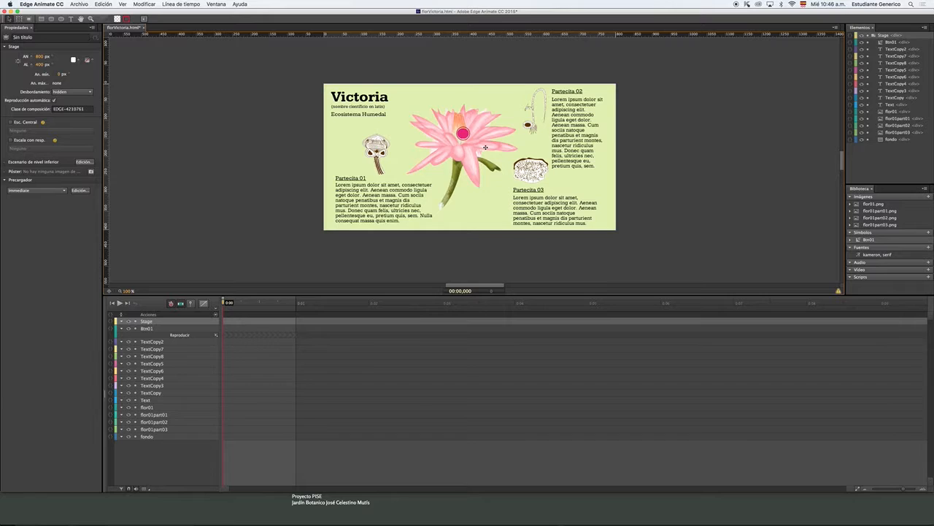
# - Scale the Btn01 instance down to 83% at the flower's centre and collapse its timeline tracks
pyautogui.click(464, 128)
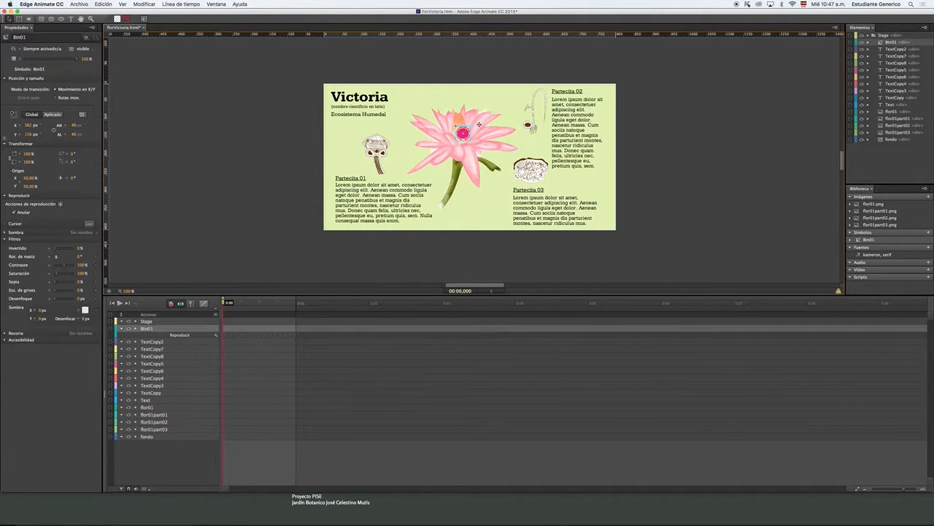
pyautogui.moveTo(471, 127); pyautogui.dragTo(467, 131)
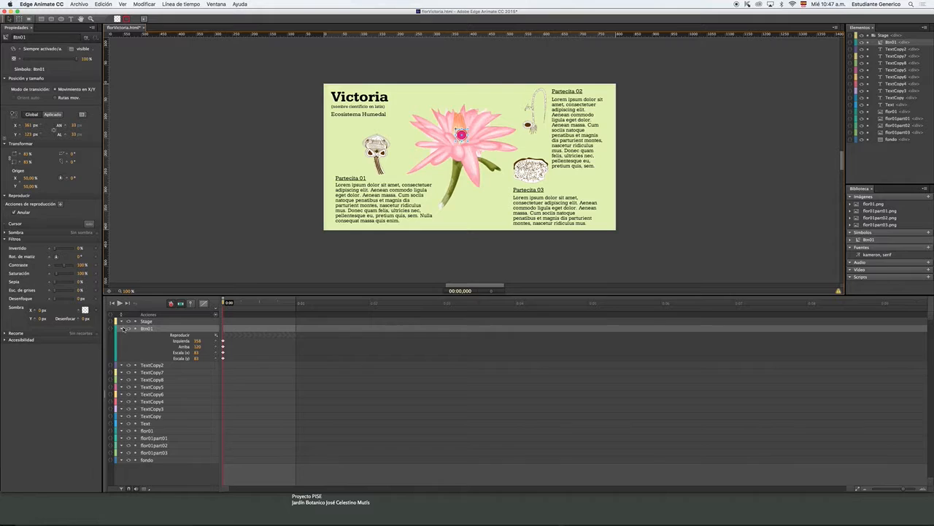
pyautogui.click(124, 329)
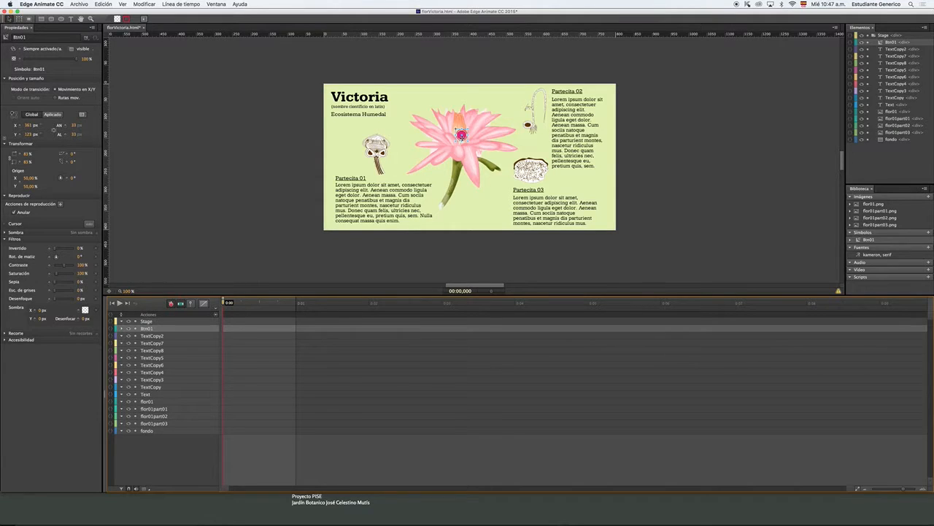
# - Place two copies of Btn01 on the flower, one on the lower petal and one at the top of the stem, and collapse their tracks
pyautogui.moveTo(462, 135); pyautogui.dragTo(472, 161)
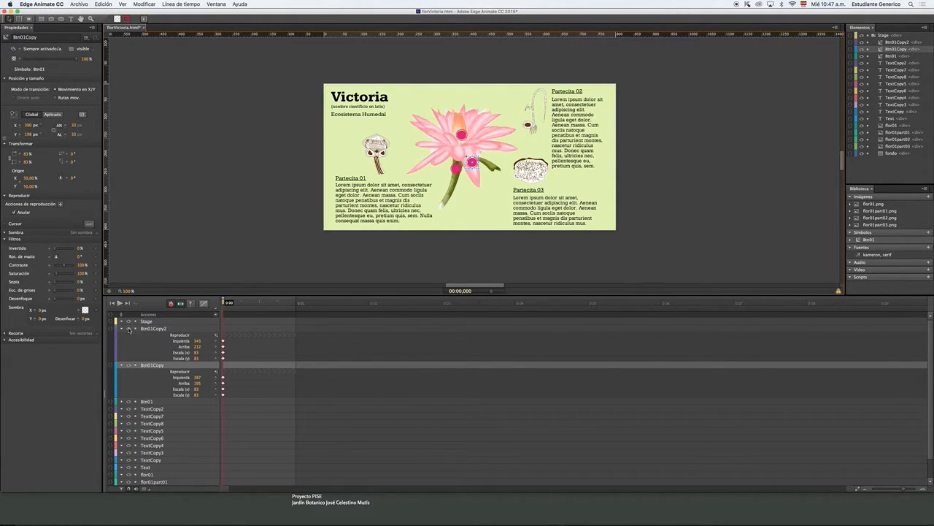
pyautogui.click(124, 329)
pyautogui.click(123, 336)
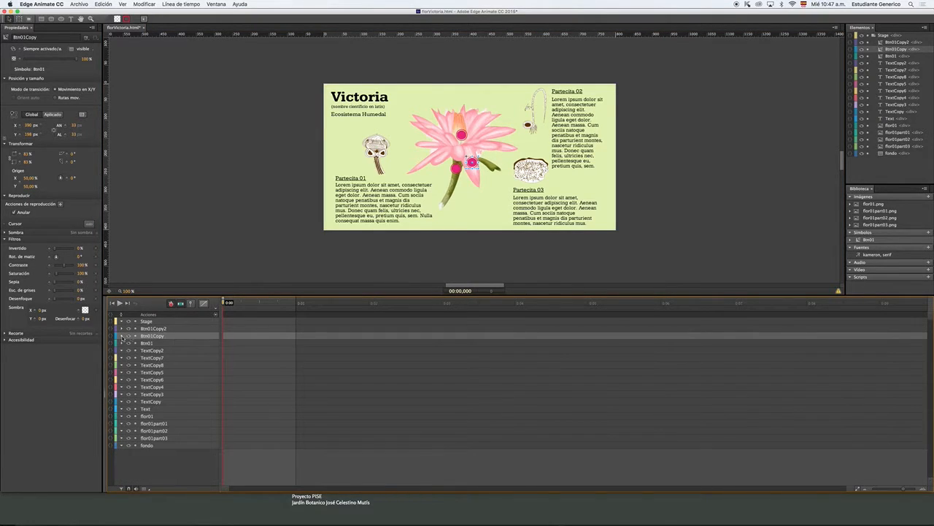
# - Rename the button copy at the top of the stem as Btn03
pyautogui.click(155, 328)
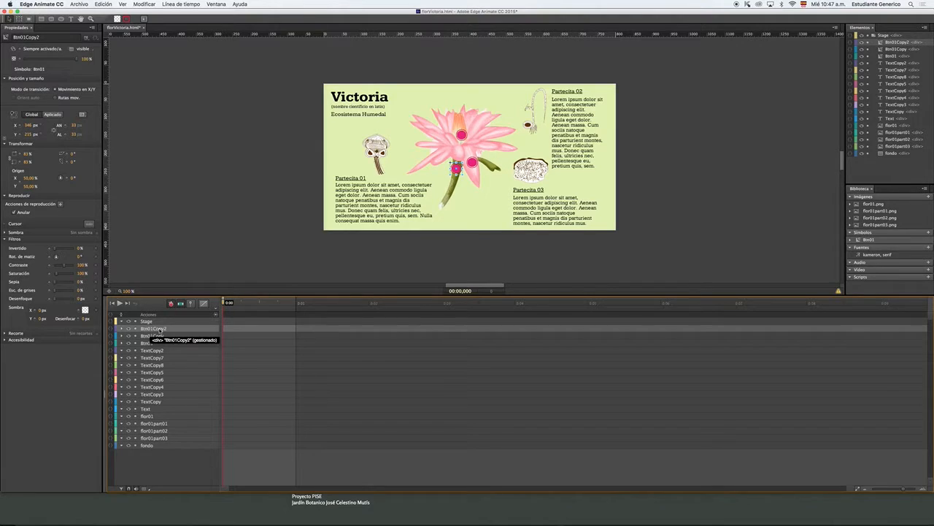
pyautogui.doubleClick(153, 329)
pyautogui.press('BackSpace')
pyautogui.press('BackSpace')
pyautogui.press('Return')
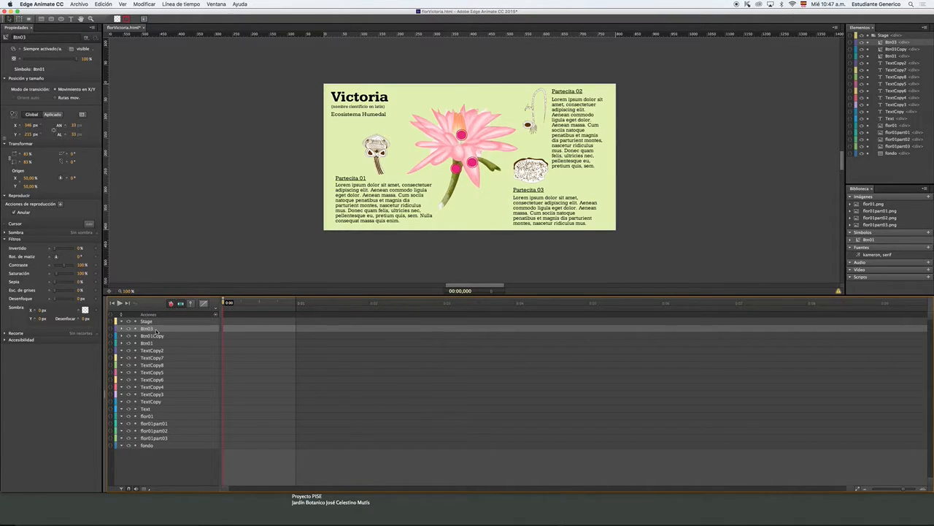
# - Rename the button at the top of the stem as Btn02
pyautogui.doubleClick(155, 329)
pyautogui.click(157, 329)
pyautogui.press('BackSpace')
pyautogui.write('2')
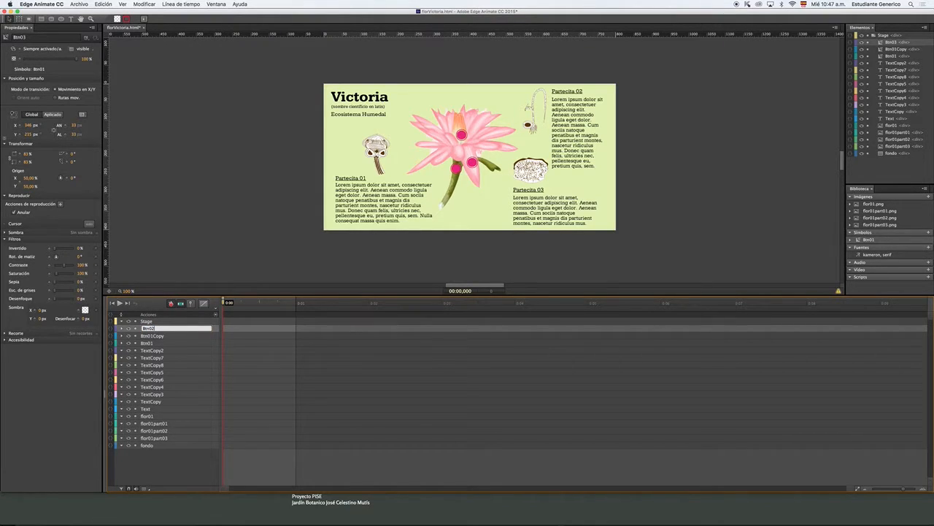
pyautogui.press('Return')
# - Rename the button copy on the lower petal as Btn03
pyautogui.doubleClick(154, 335)
pyautogui.press('BackSpace')
pyautogui.press('BackSpace')
pyautogui.press('BackSpace')
pyautogui.press('BackSpace')
pyautogui.press('BackSpace')
pyautogui.press('Return')
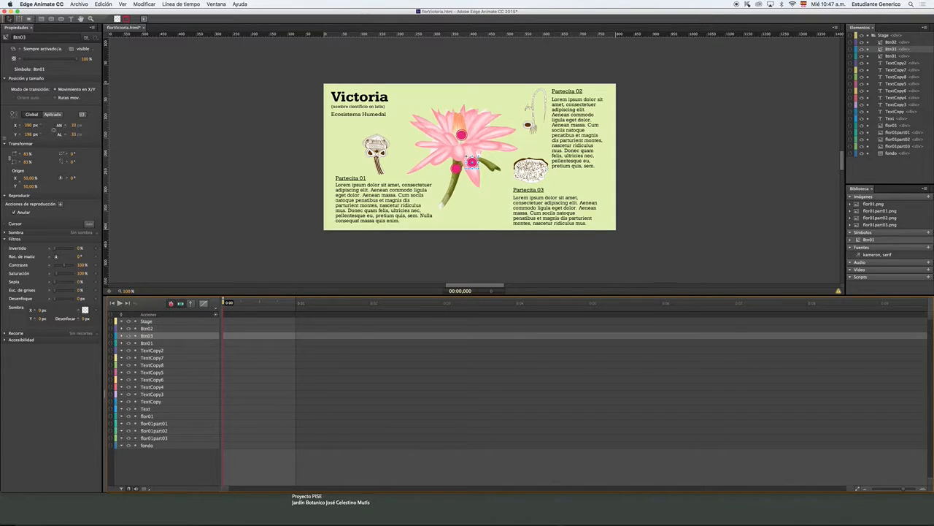
# - Select Btn01, Btn02 and Btn03 in turn to check which flower part each one marks, leaving nothing selected
pyautogui.click(148, 343)
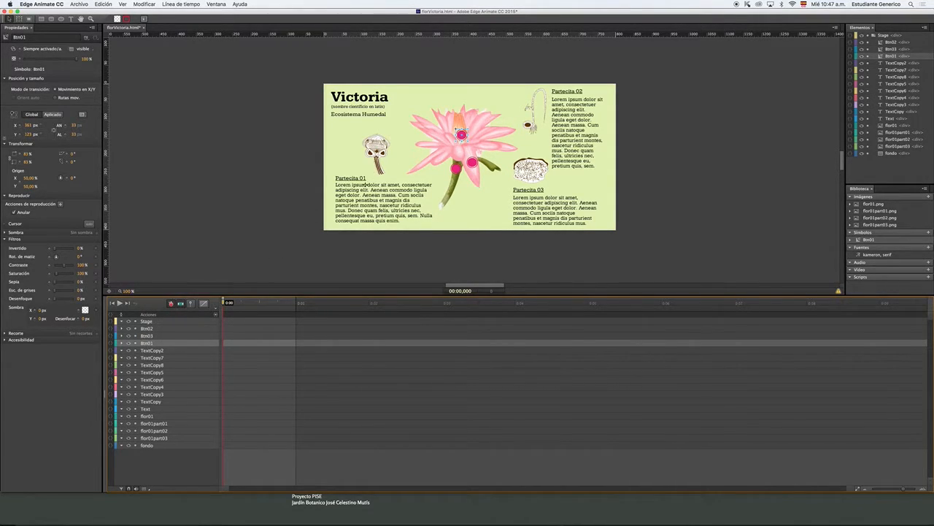
pyautogui.click(148, 328)
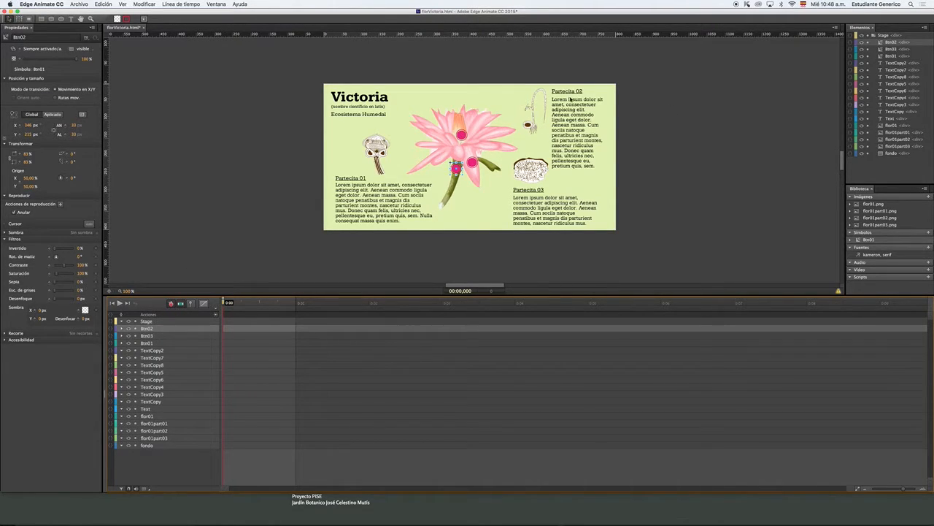
pyautogui.click(149, 337)
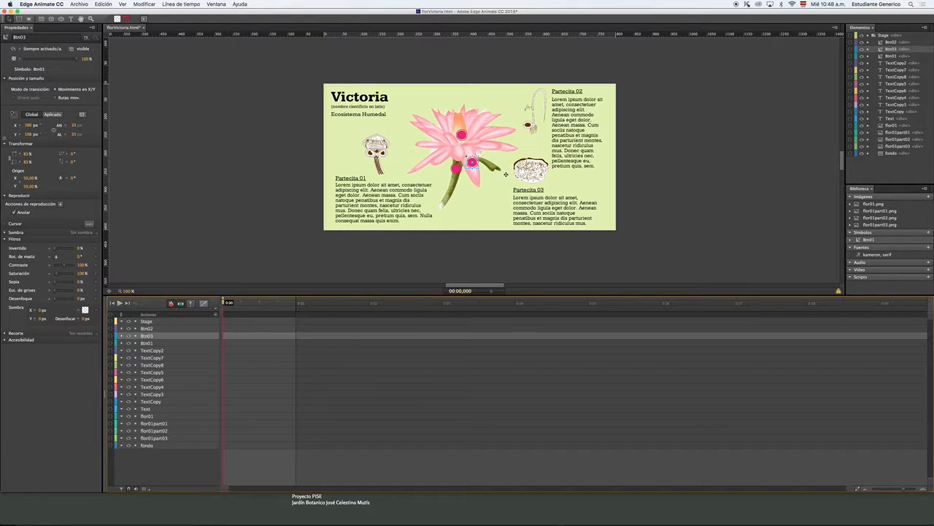
pyautogui.click(465, 73)
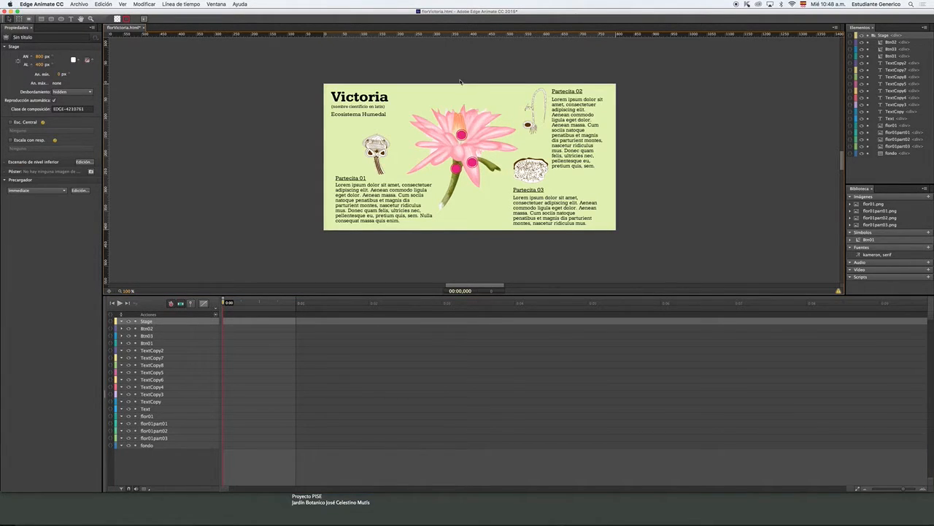
# - Add a stage timeline trigger at 0:00 with the playback action Detener en targeting Btn01
pyautogui.click(461, 135)
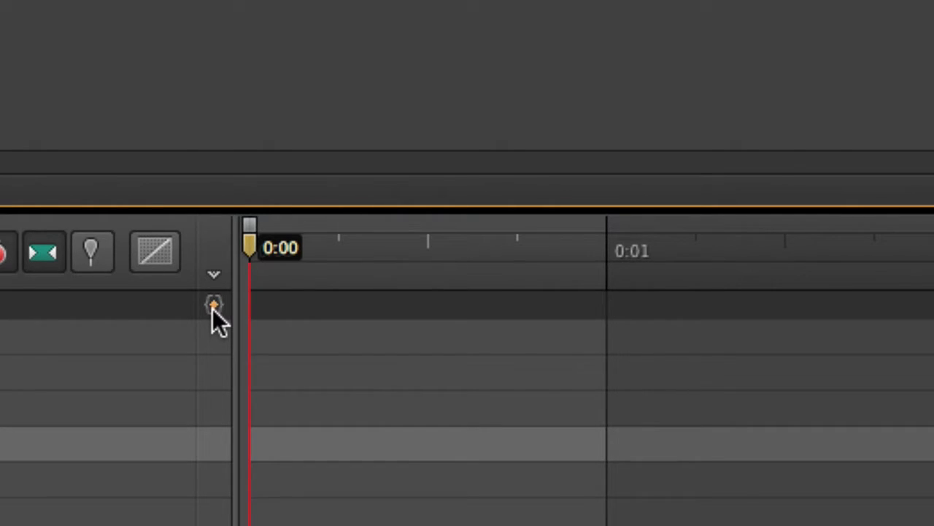
pyautogui.click(213, 306)
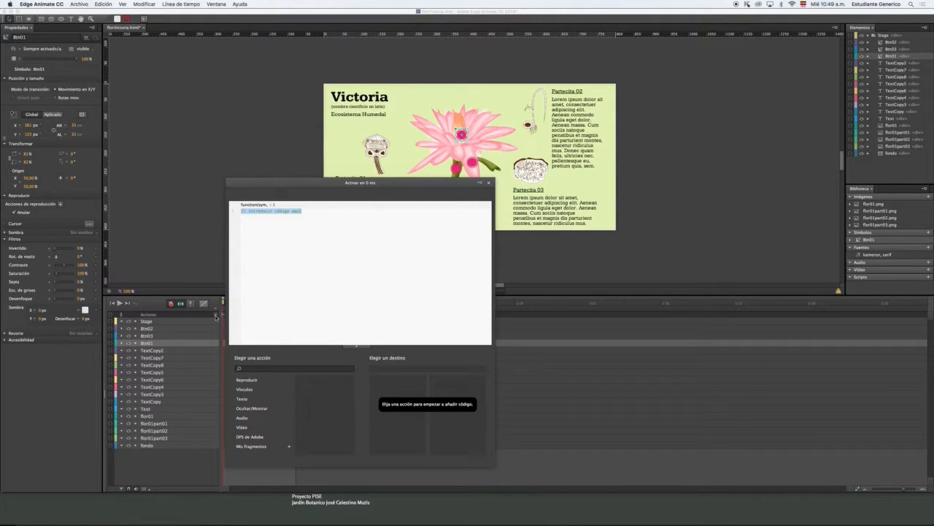
pyautogui.moveTo(368, 183); pyautogui.dragTo(616, 60)
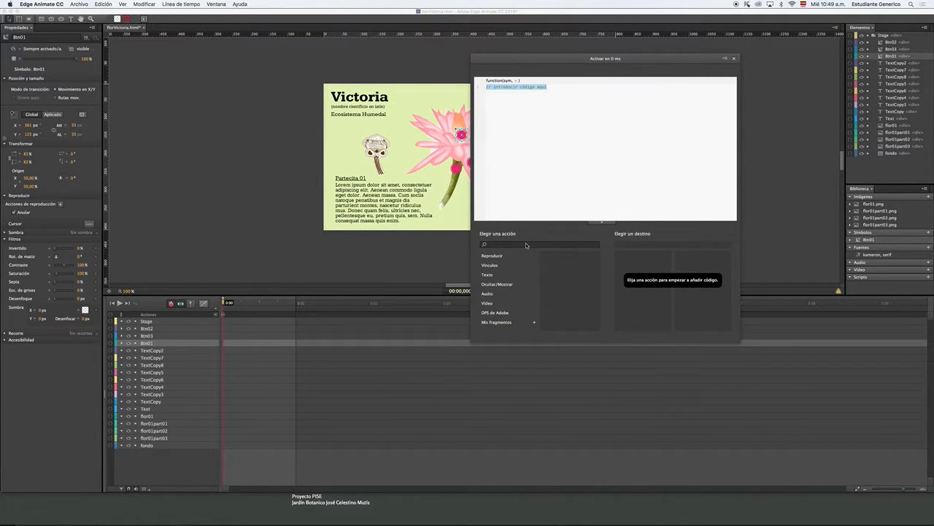
pyautogui.moveTo(603, 62); pyautogui.dragTo(669, 55)
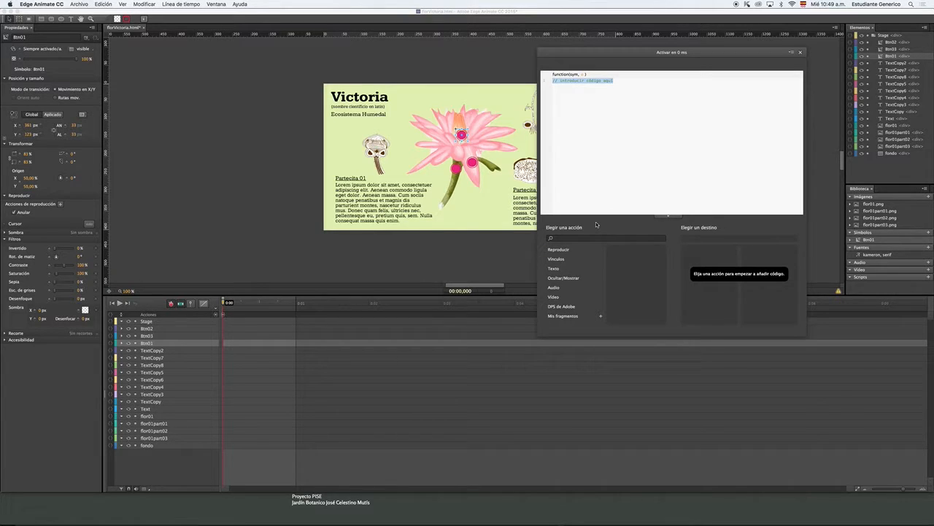
pyautogui.click(563, 252)
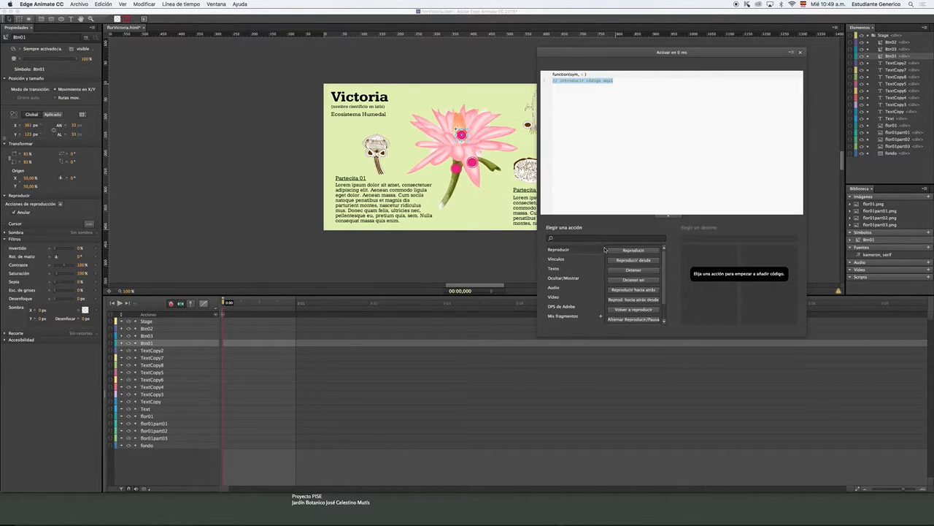
pyautogui.click(633, 280)
pyautogui.click(697, 248)
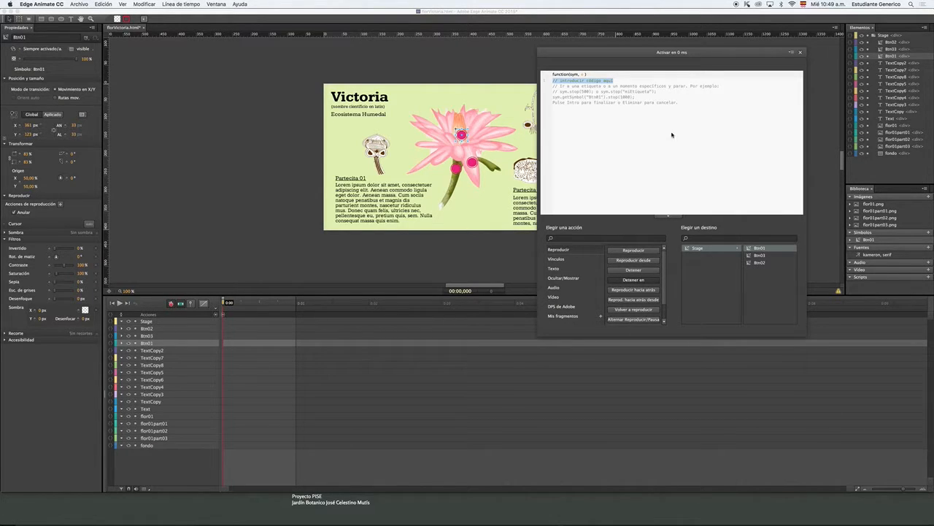
# - Make the Btn01 stop code in the 0 ms trigger use the label "reposo" and delete the comment lines above it
pyautogui.press('Return')
pyautogui.press('BackSpace')
pyautogui.write('"reposo')
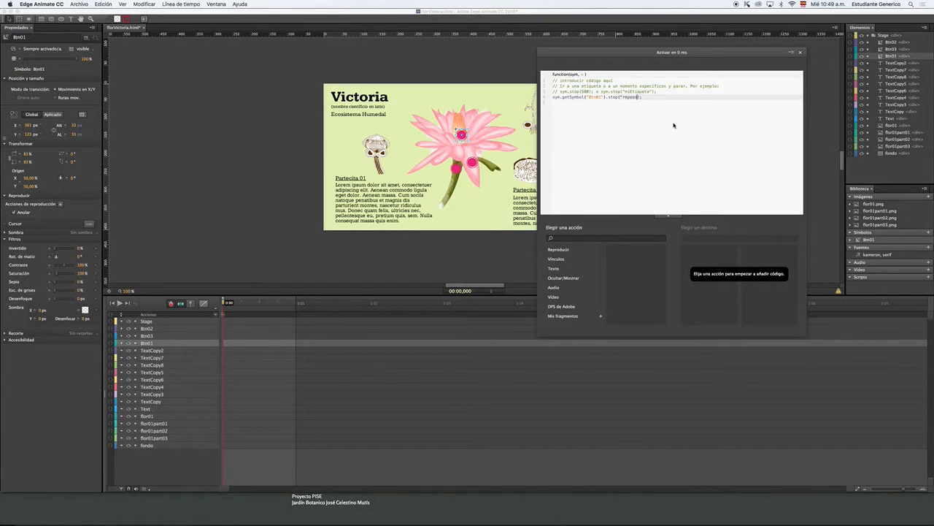
pyautogui.write('"')
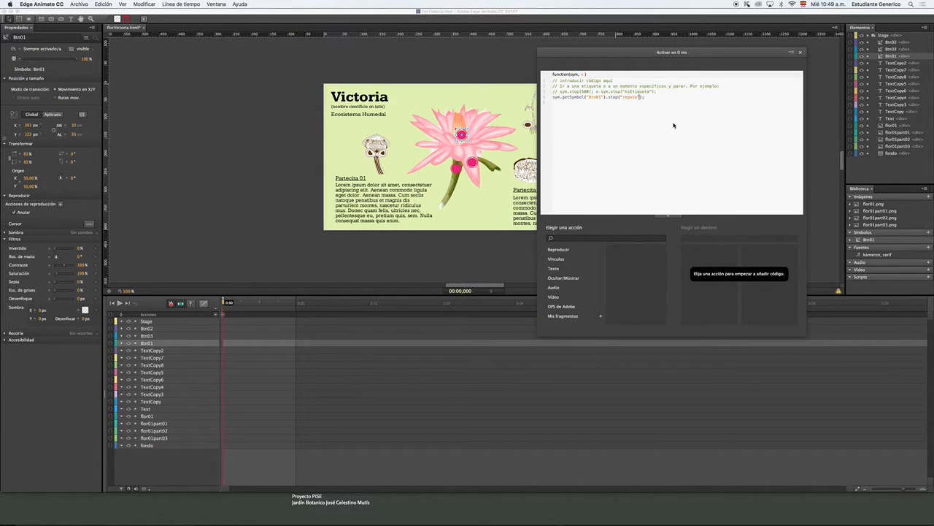
pyautogui.moveTo(657, 92); pyautogui.dragTo(554, 82)
pyautogui.click(665, 94)
pyautogui.moveTo(665, 95); pyautogui.dragTo(549, 85)
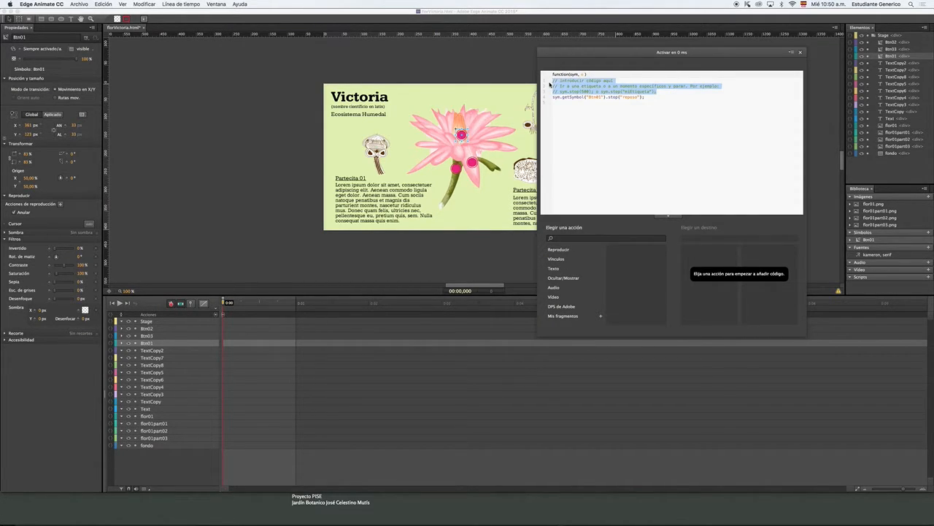
pyautogui.press('BackSpace')
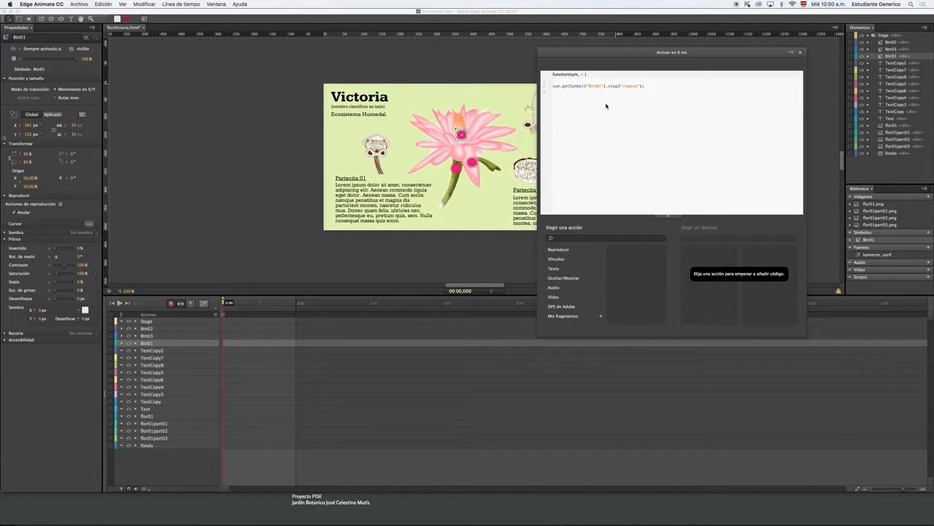
pyautogui.moveTo(656, 89); pyautogui.dragTo(541, 87)
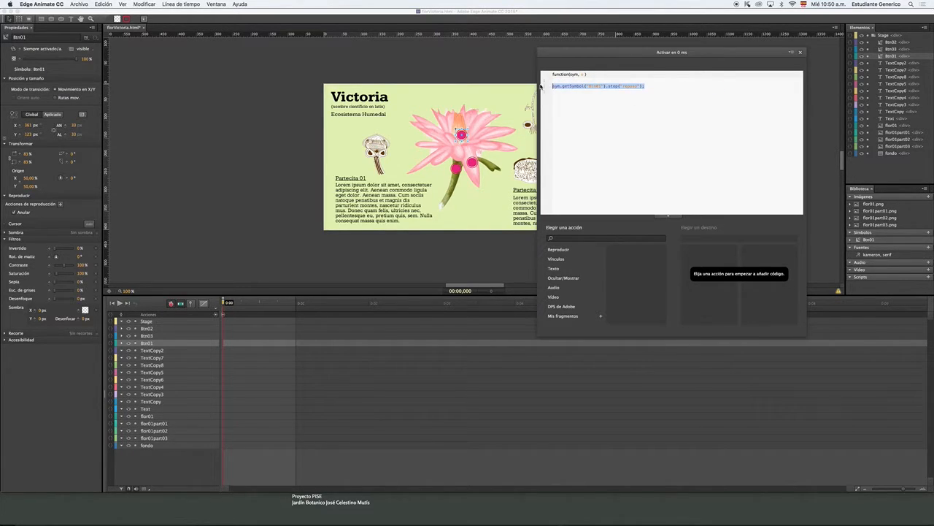
pyautogui.click(655, 107)
# - Add a Detener en action targeting Btn02 with the label "reposo" to the trigger code, and delete its comment lines
pyautogui.click(570, 251)
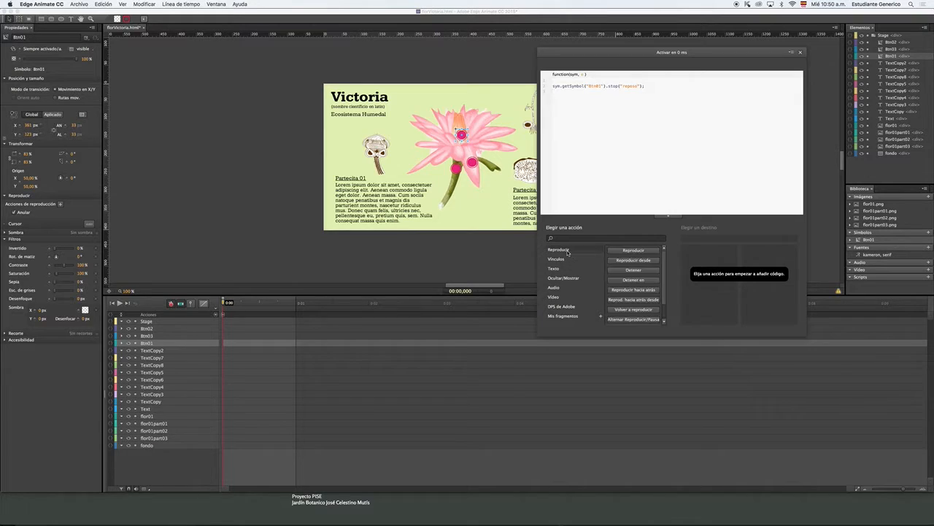
pyautogui.click(633, 279)
pyautogui.click(698, 249)
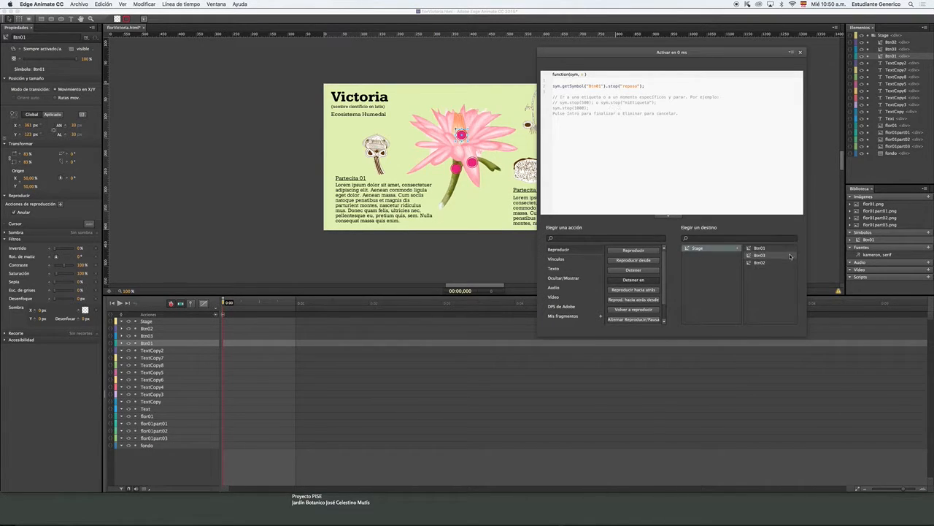
pyautogui.click(774, 262)
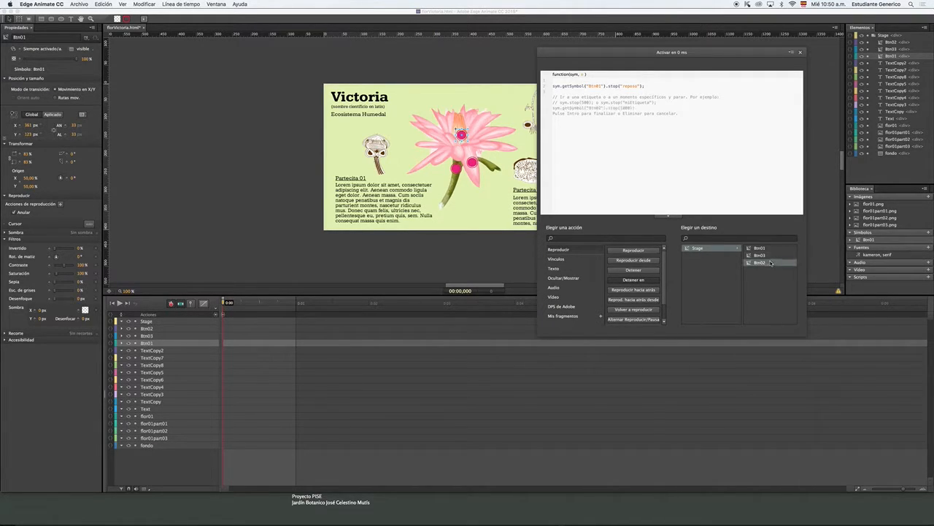
pyautogui.press('Return')
pyautogui.write('"reposo')
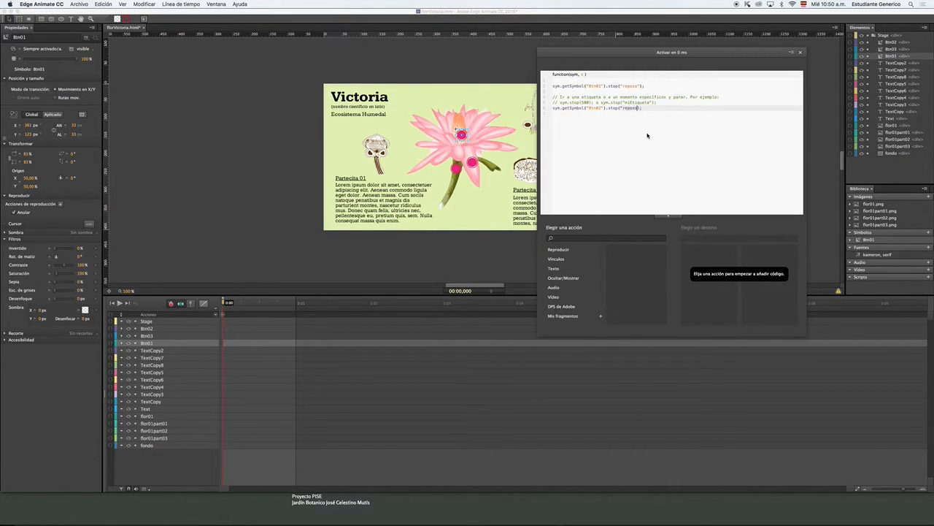
pyautogui.write('"')
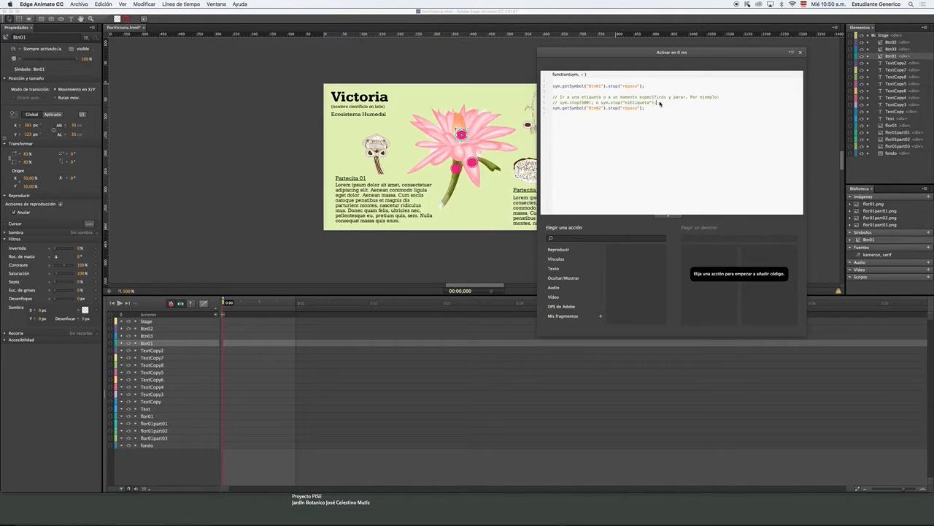
pyautogui.moveTo(662, 102); pyautogui.dragTo(549, 96)
pyautogui.press('BackSpace')
pyautogui.press('BackSpace')
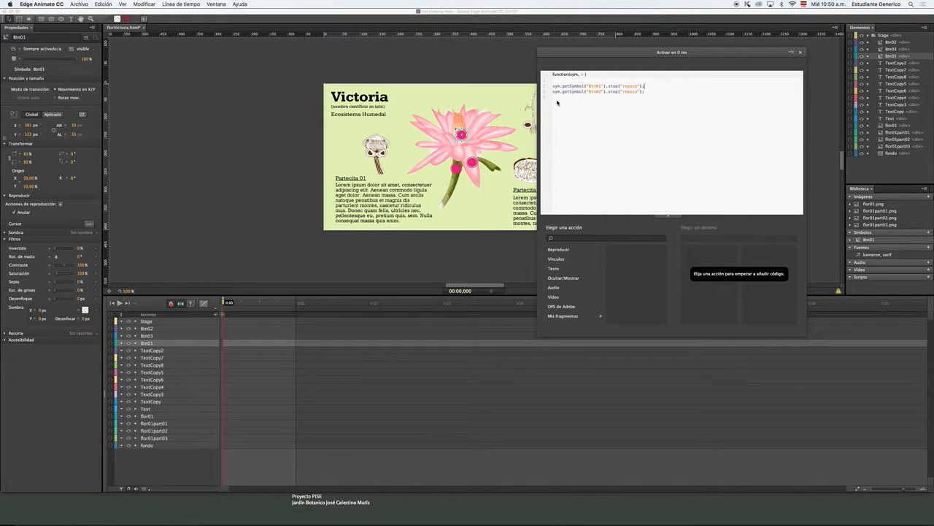
# - Duplicate the Btn02 stop line, change the copy's symbol to Btn03, and close the trigger code window
pyautogui.moveTo(661, 92); pyautogui.dragTo(521, 94)
pyautogui.hotkey('ctrl', 'c')
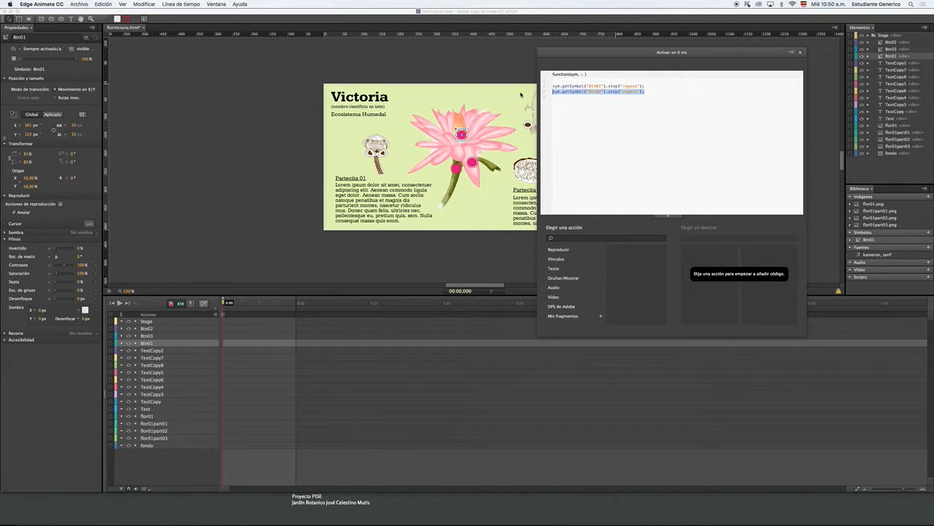
pyautogui.press('Right')
pyautogui.hotkey('ctrl', 'v')
pyautogui.click(599, 97)
pyautogui.write('3')
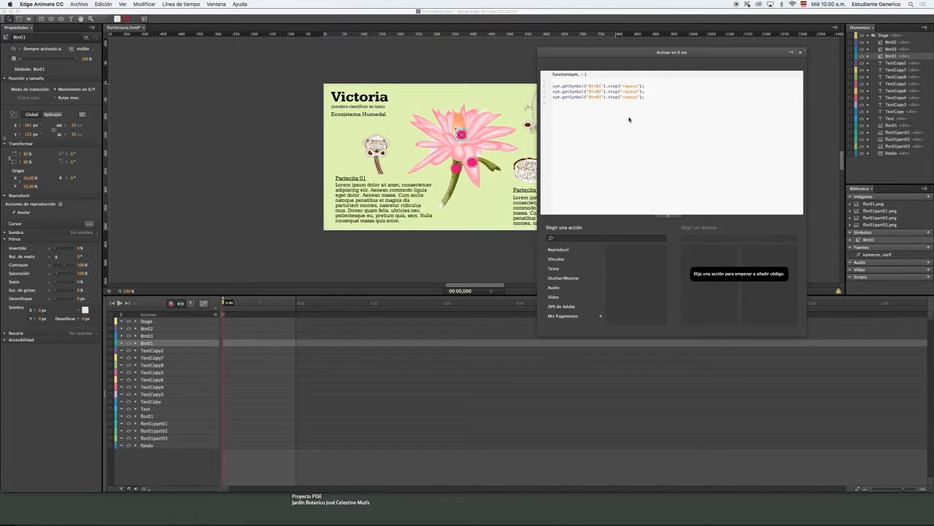
pyautogui.write('3')
pyautogui.click(800, 52)
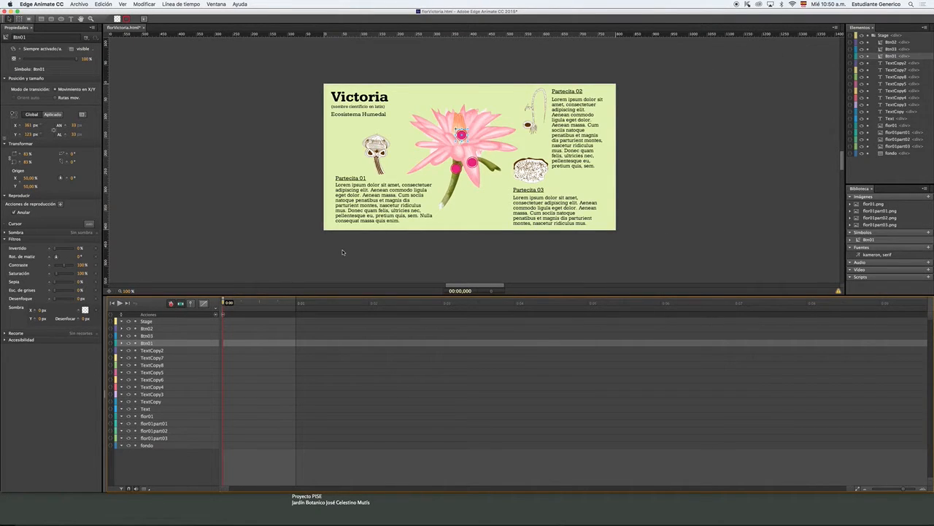
# - Preview the infographic in the browser to check the buttons, then return to Edge Animate with the stage selected
pyautogui.press('super+Return')
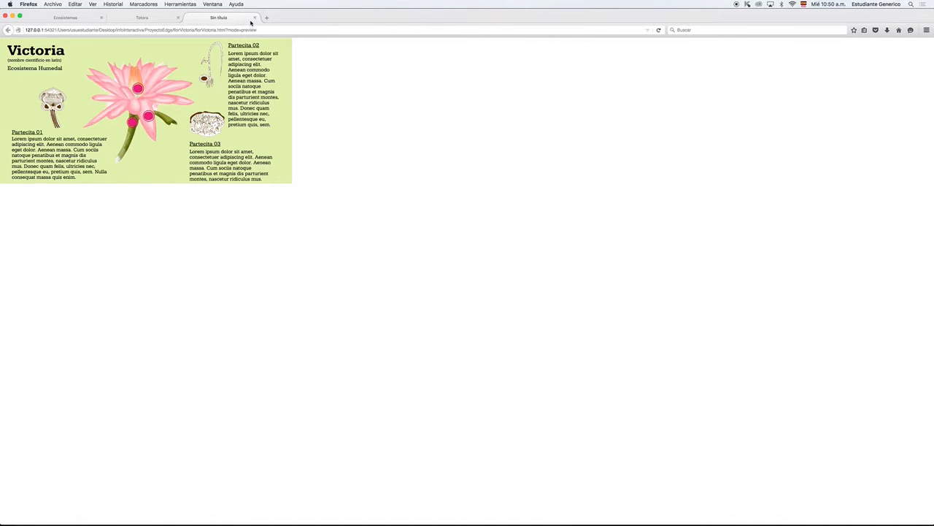
pyautogui.click(255, 17)
pyautogui.press('super+Tab')
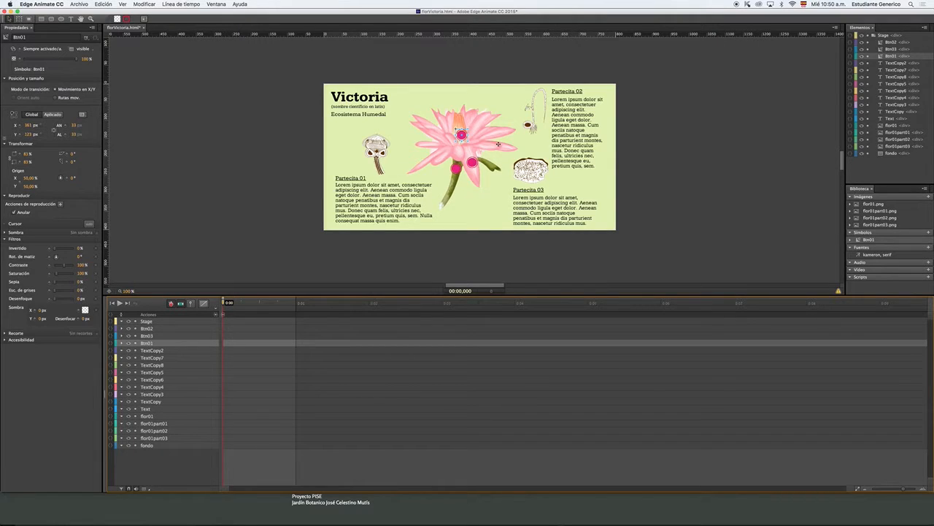
pyautogui.click(285, 151)
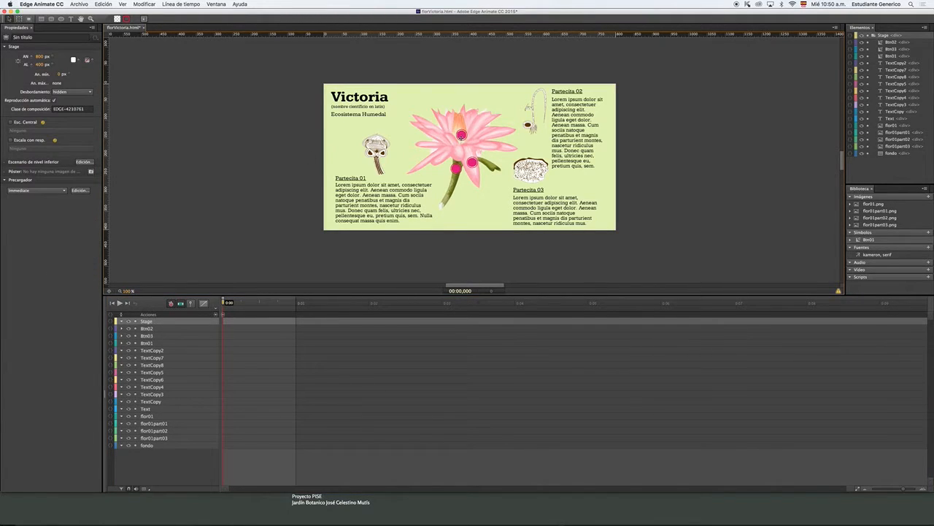
# - Add a mouseover event to the Btn01 button with the playback action Detener en targeting Btn01 on the Stage
pyautogui.click(461, 134)
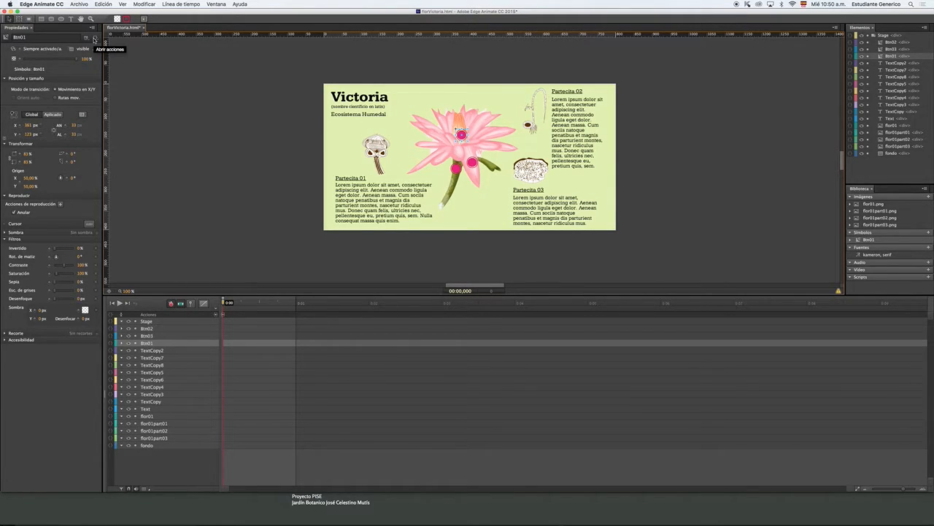
pyautogui.click(95, 38)
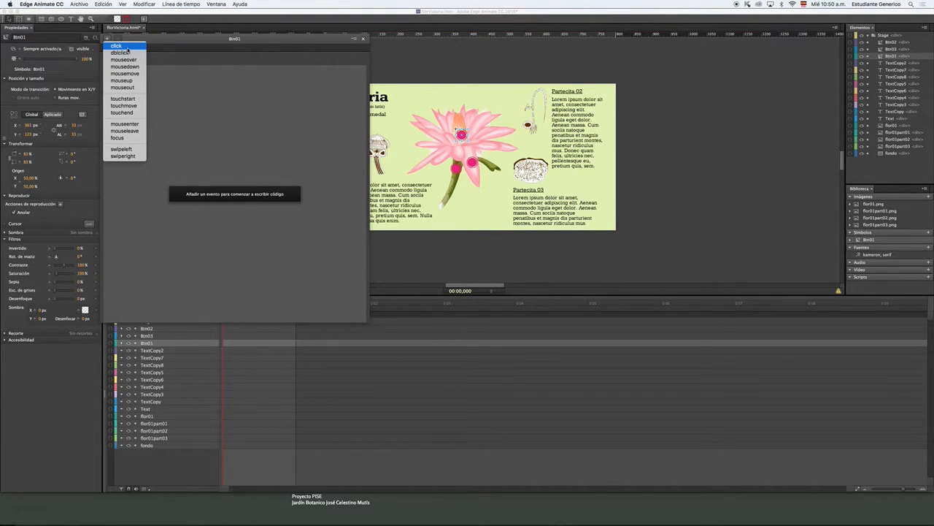
pyautogui.click(124, 59)
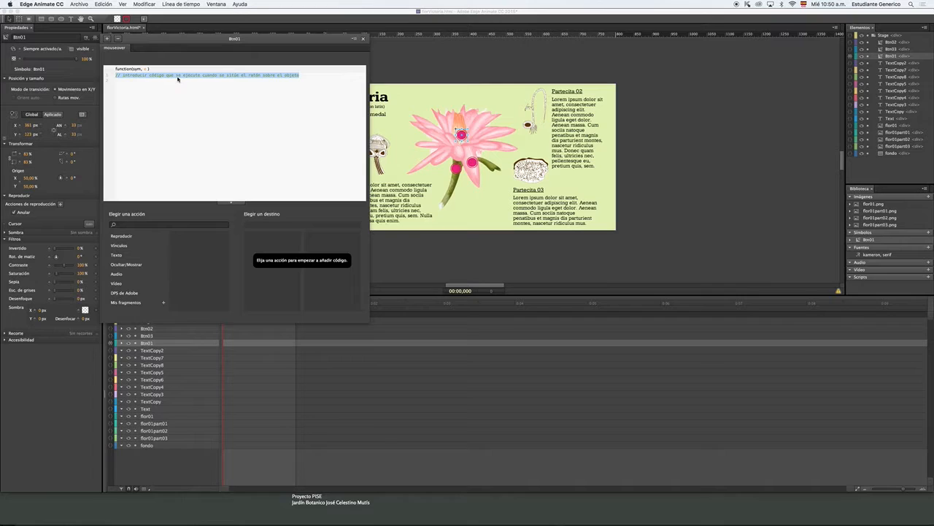
pyautogui.click(122, 235)
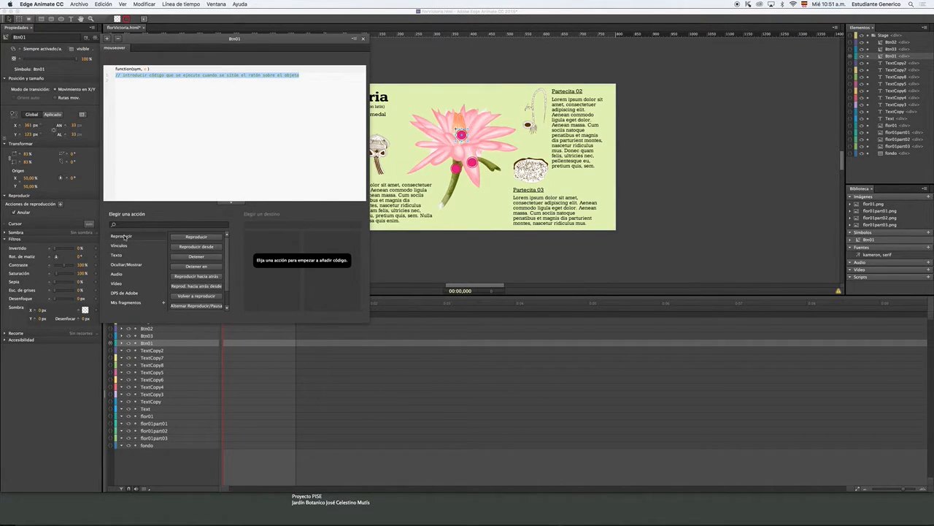
pyautogui.click(195, 267)
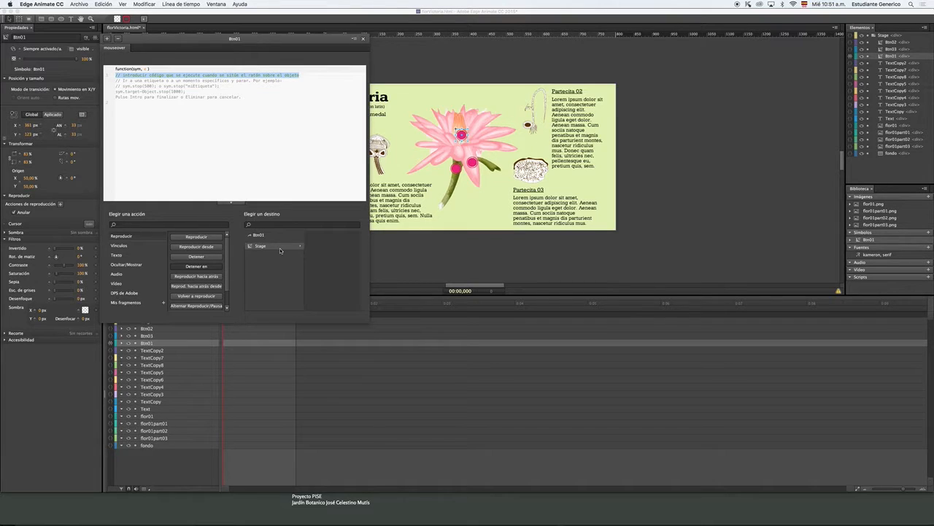
pyautogui.click(280, 246)
pyautogui.click(322, 234)
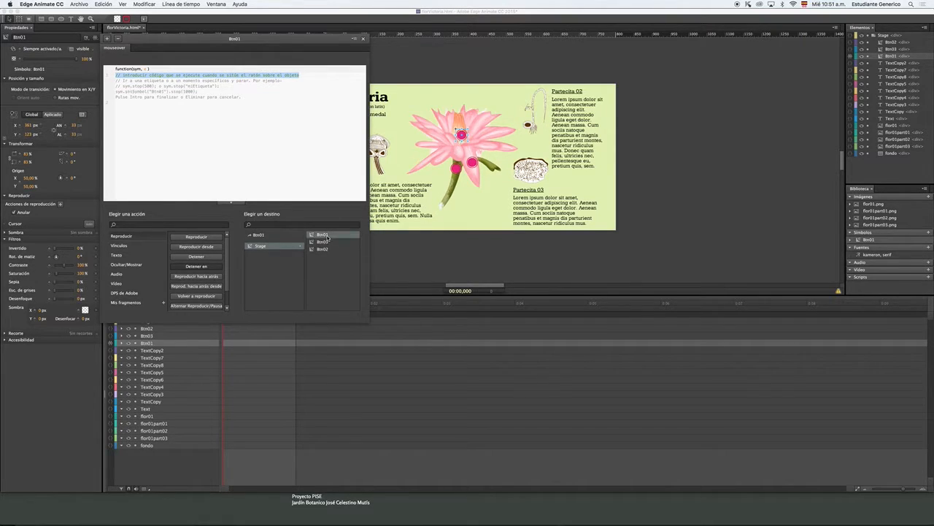
pyautogui.press('Return')
# - Set Btn01's mouseover stop label to "sobre" and delete the comment lines above the code
pyautogui.write('"sobre");')
pyautogui.moveTo(220, 86); pyautogui.dragTo(111, 76)
pyautogui.press('BackSpace')
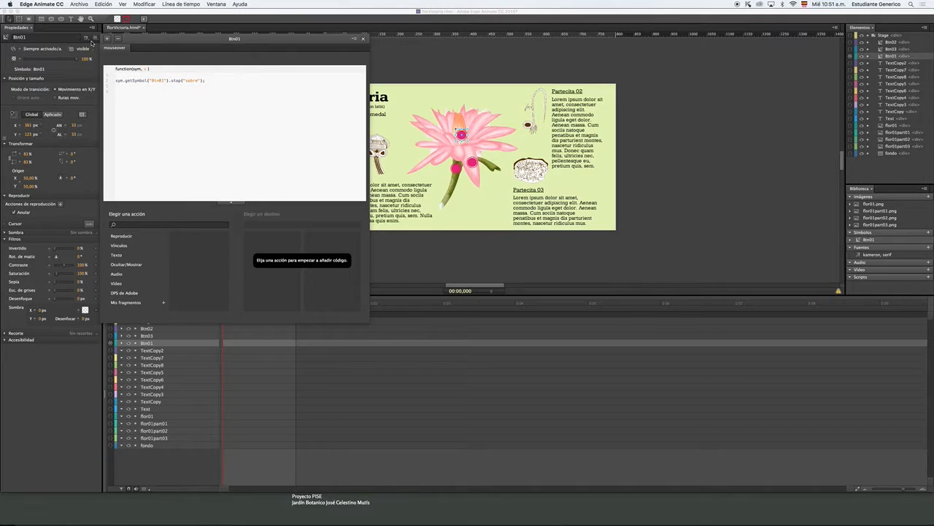
# - Add a mouseout event to Btn01 with the playback action Detener en targeting Btn01 on the Stage
pyautogui.click(107, 40)
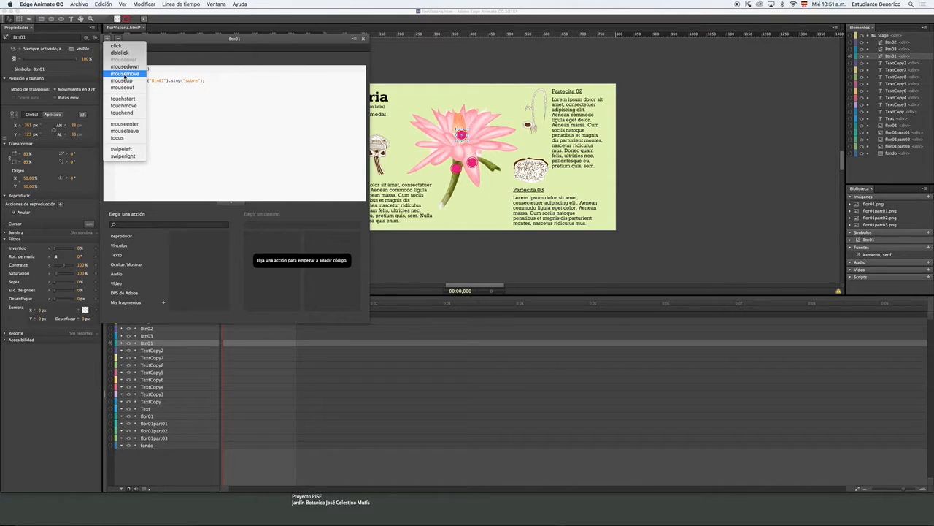
pyautogui.click(123, 87)
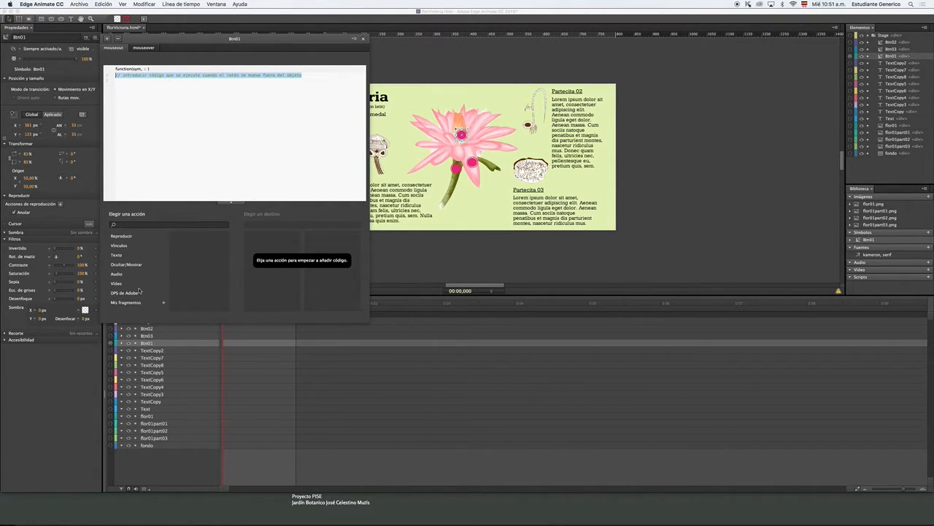
pyautogui.click(126, 237)
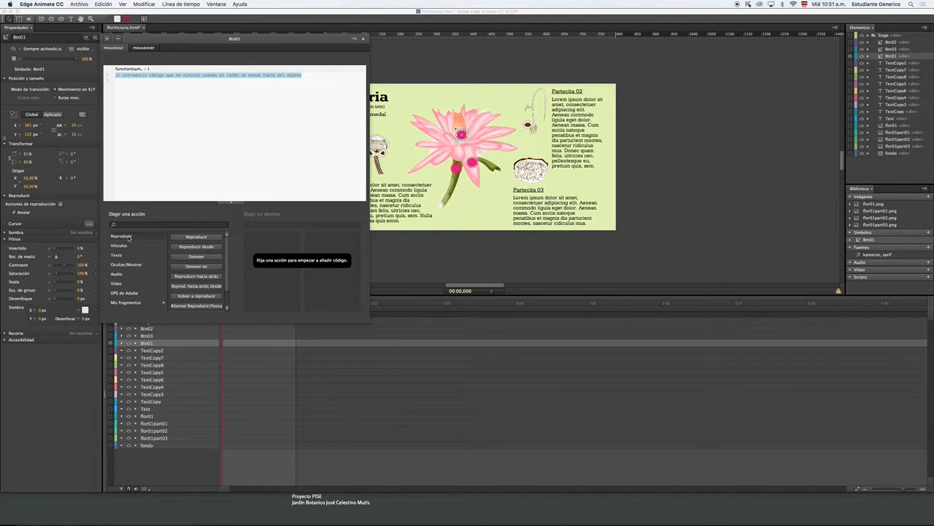
pyautogui.click(196, 266)
pyautogui.click(260, 246)
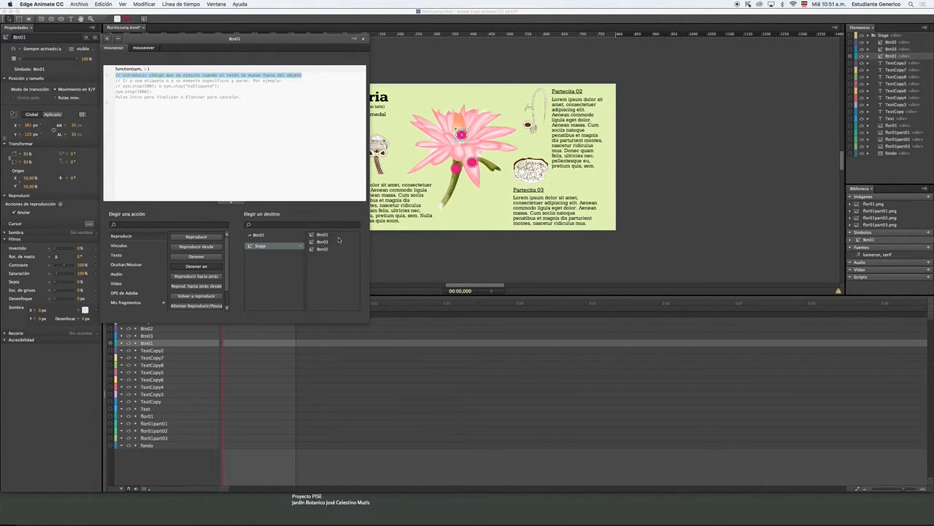
pyautogui.click(322, 234)
pyautogui.press('Return')
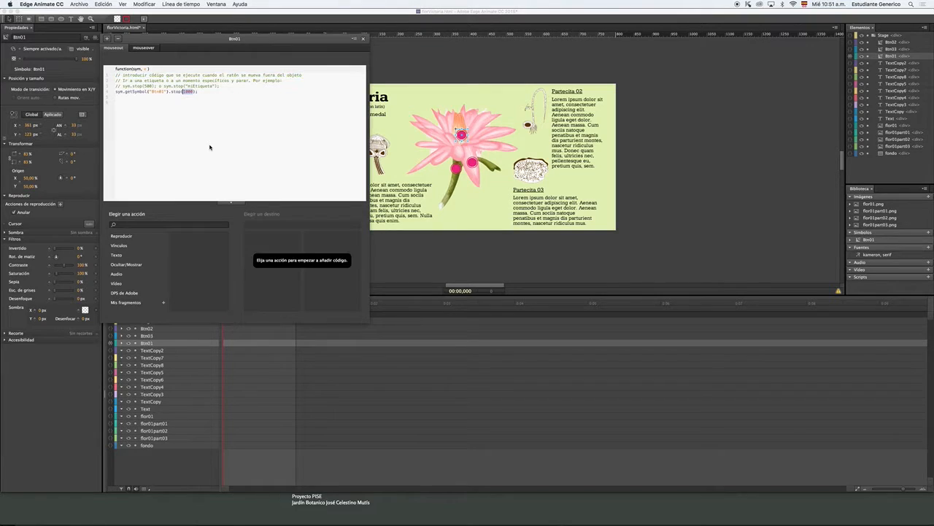
# - Set Btn01's mouseout stop label to "reposo", delete the comment lines, and close the actions window
pyautogui.write('"reposo"')
pyautogui.moveTo(222, 86); pyautogui.dragTo(111, 75)
pyautogui.press('BackSpace')
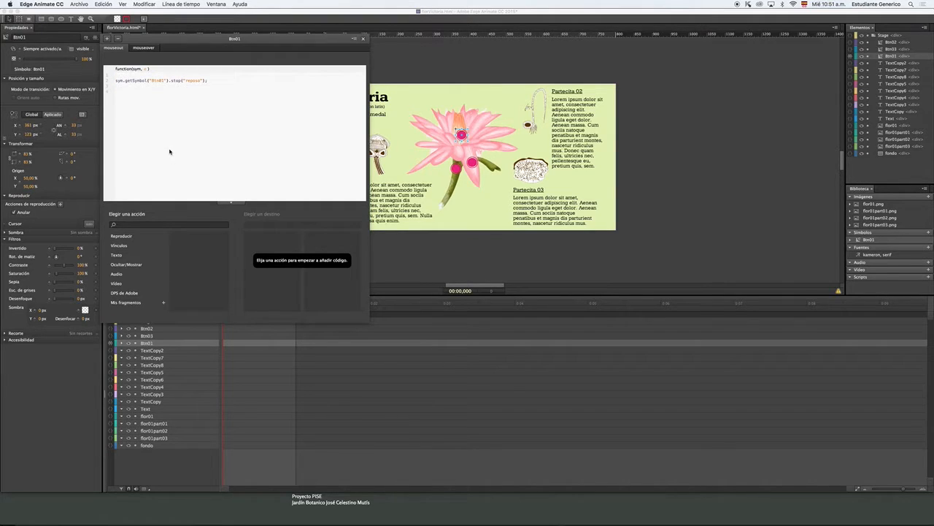
pyautogui.click(363, 38)
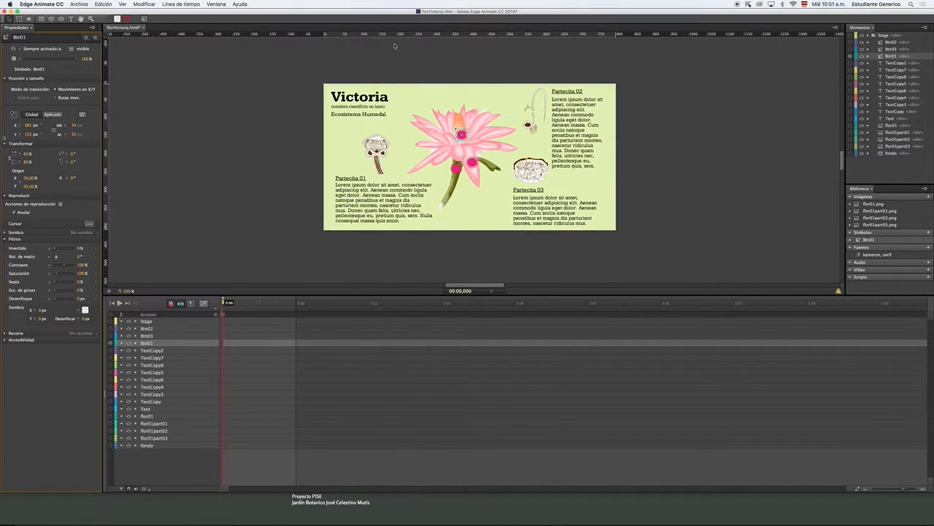
# - Add a mouseover event to the Btn02 button with the playback action Detener en targeting Btn02 on the Stage
pyautogui.click(471, 162)
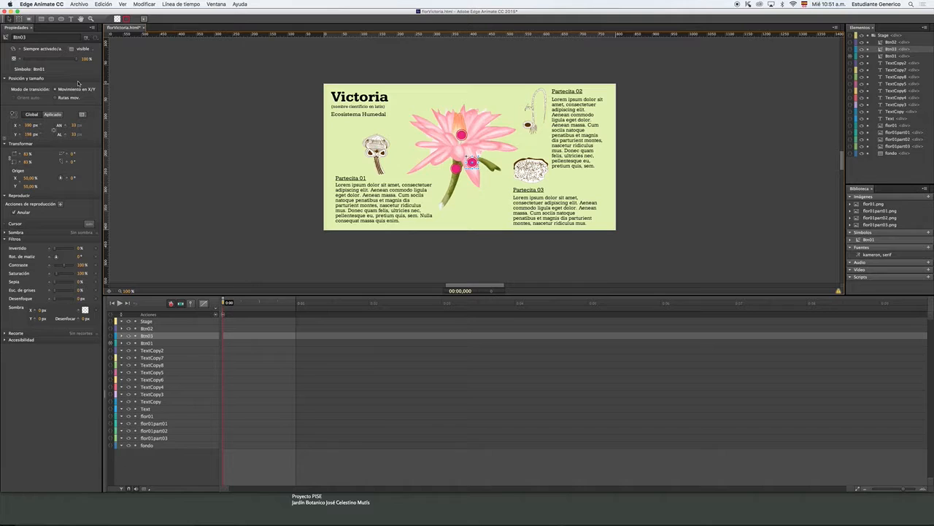
pyautogui.click(454, 168)
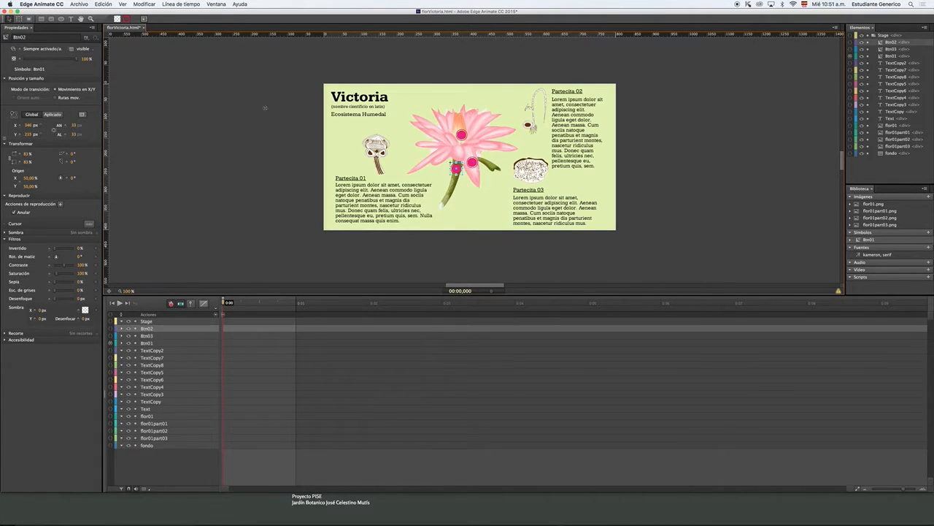
pyautogui.click(95, 40)
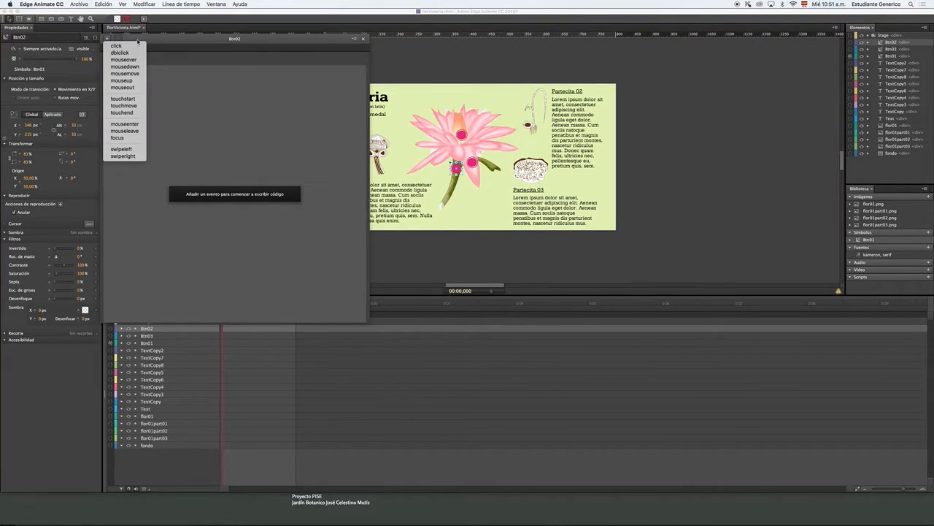
pyautogui.click(136, 63)
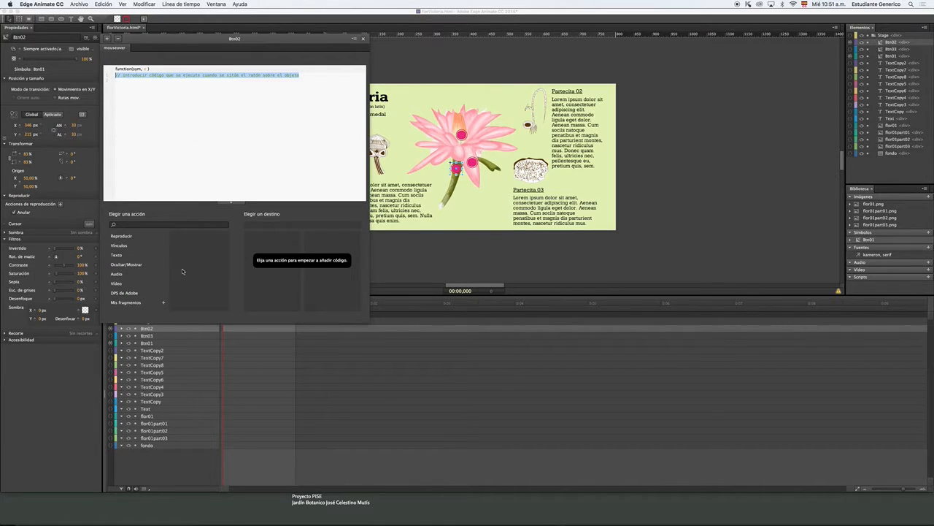
pyautogui.click(121, 235)
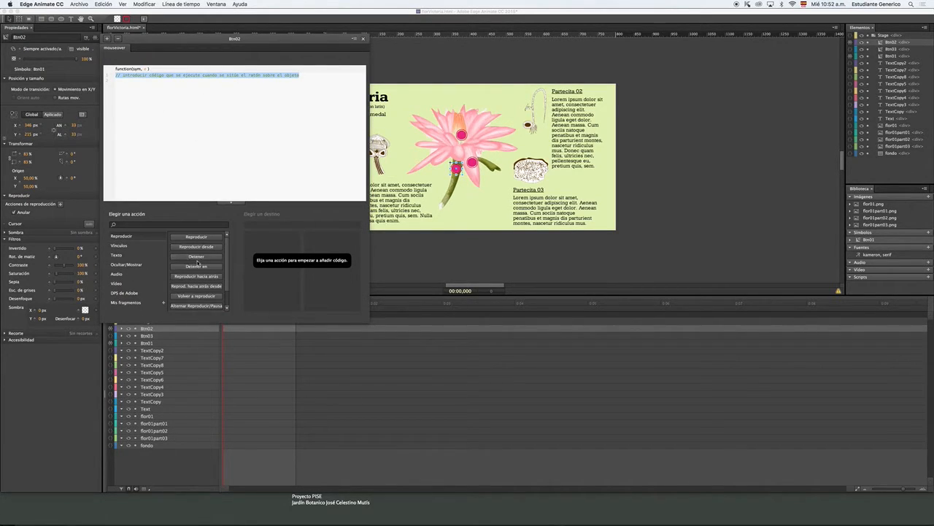
pyautogui.click(196, 267)
pyautogui.click(260, 246)
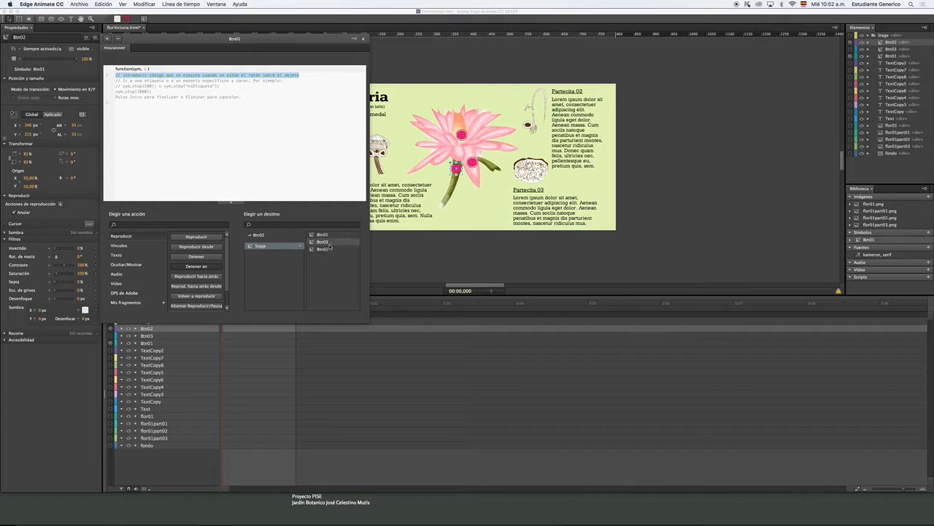
pyautogui.click(329, 249)
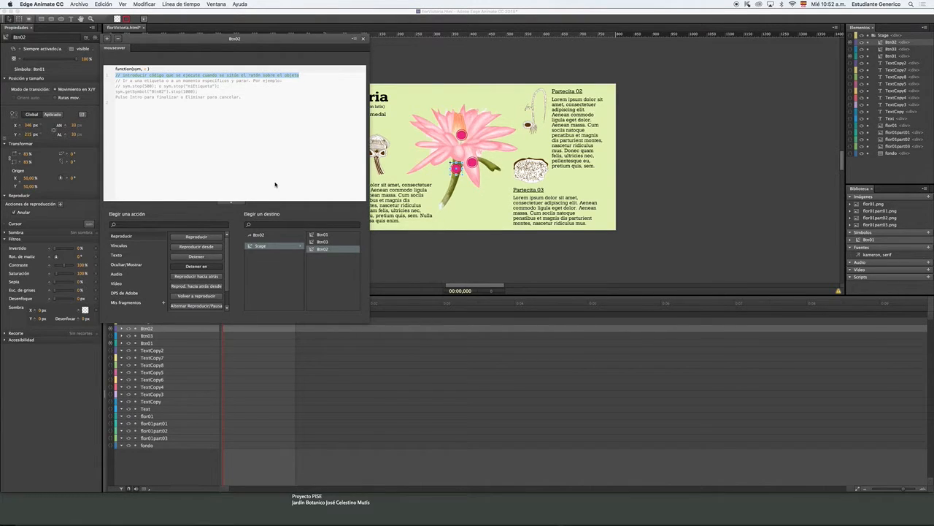
pyautogui.press('Return')
# - Set Btn02's mouseover stop label to "sobre" and delete the comment lines above the code
pyautogui.write('"Btn02").stop(')
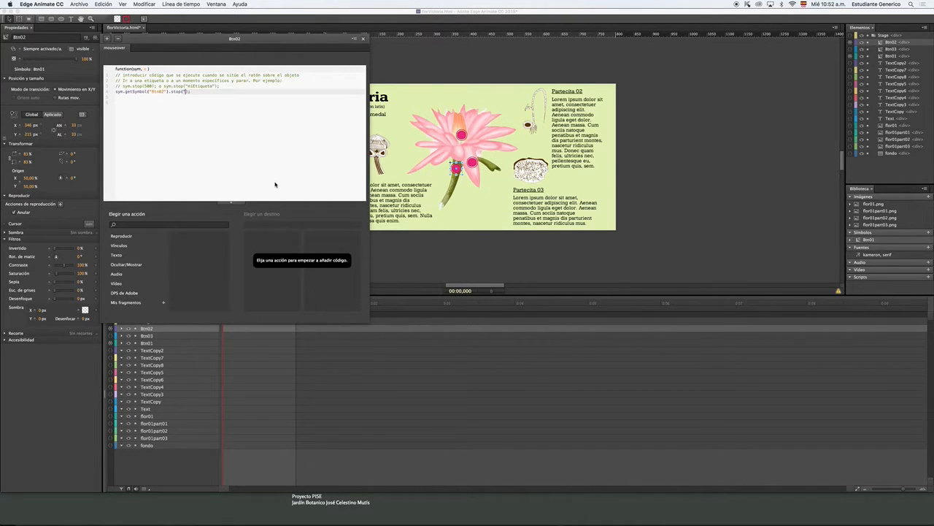
pyautogui.write('sobre')
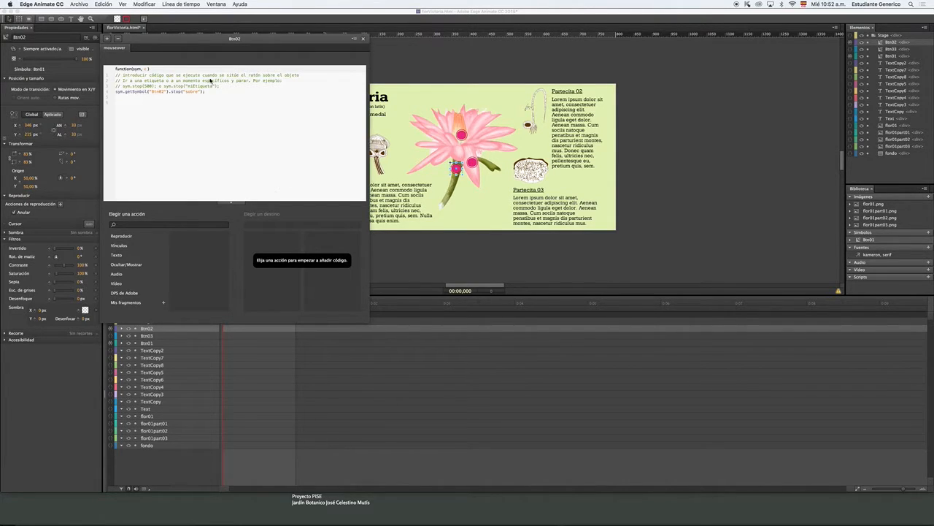
pyautogui.moveTo(221, 86); pyautogui.dragTo(113, 76)
pyautogui.press('BackSpace')
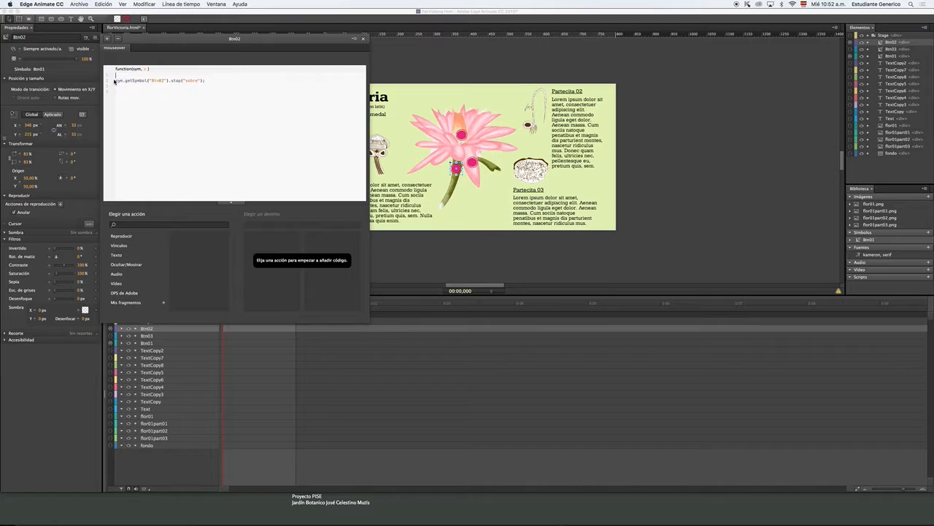
# - Add a mouseout event to Btn02 with the playback action Detener en targeting Btn02 on the Stage
pyautogui.click(107, 38)
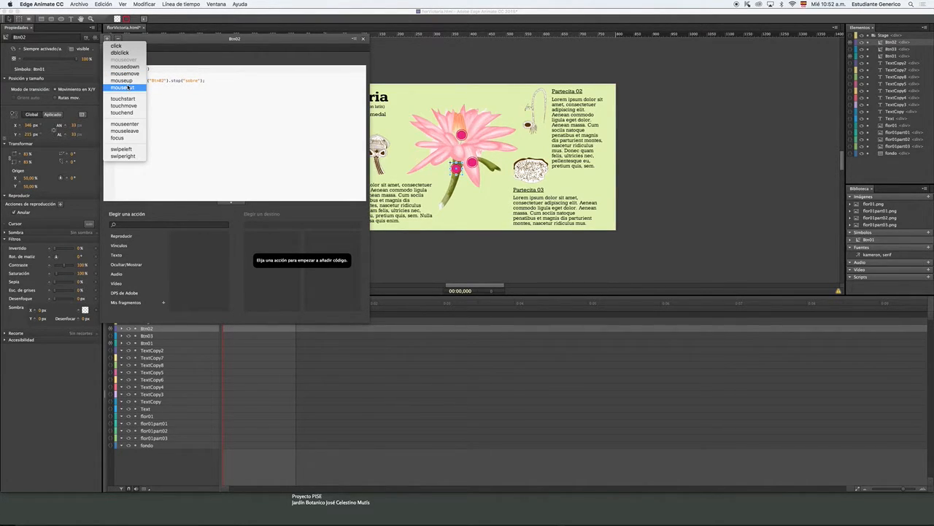
pyautogui.click(156, 86)
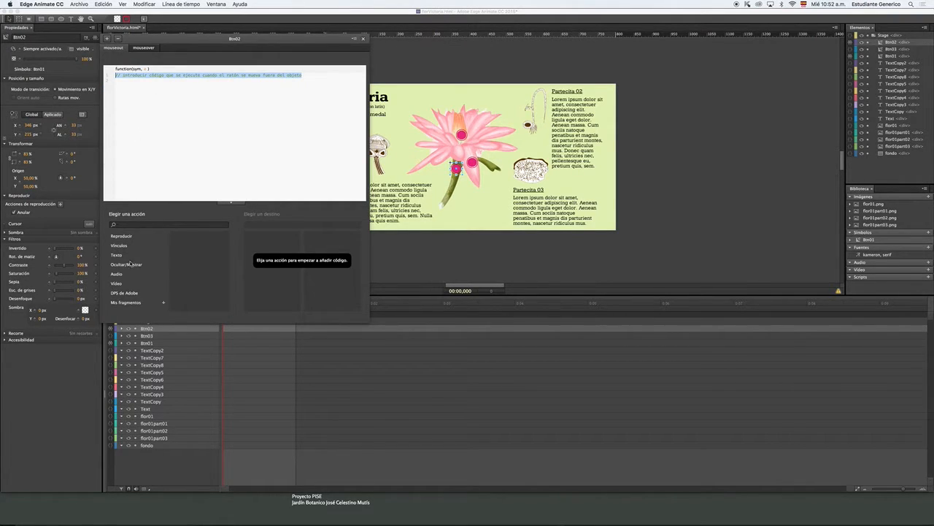
pyautogui.click(123, 237)
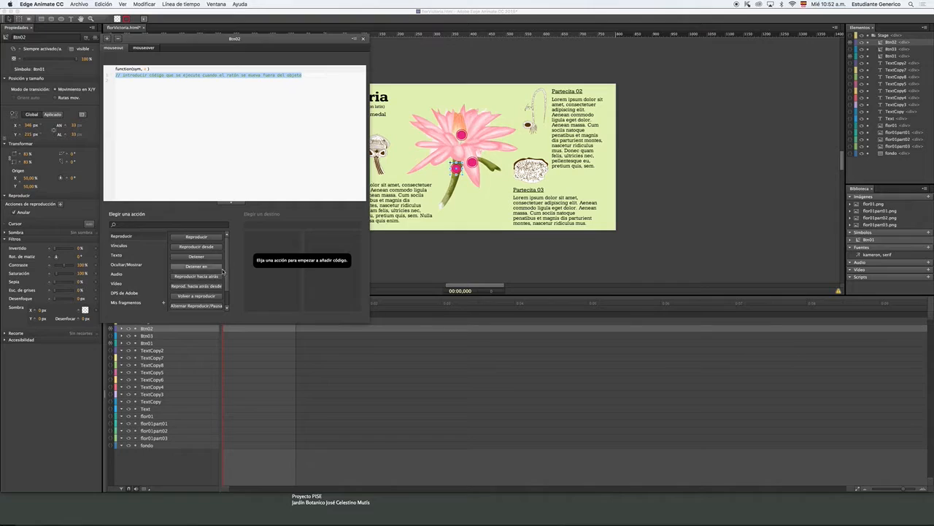
pyautogui.click(195, 266)
pyautogui.click(263, 246)
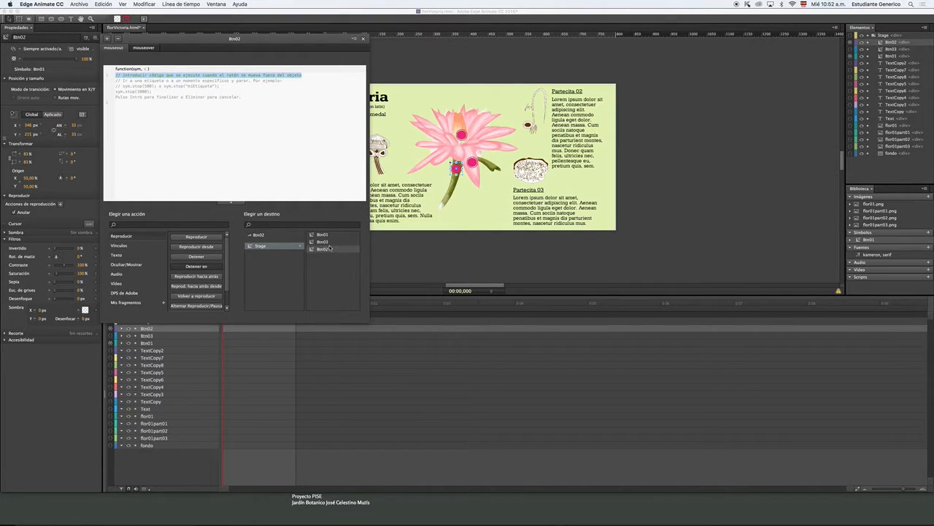
pyautogui.click(329, 249)
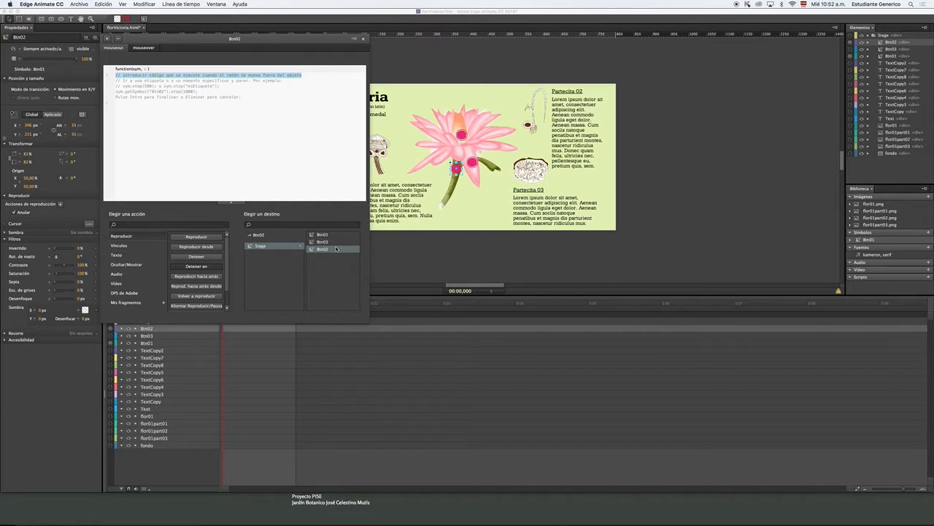
pyautogui.doubleClick(337, 250)
# - Set Btn02's mouseout stop label to "reposo", delete the comment lines, and close the actions window
pyautogui.press('BackSpace')
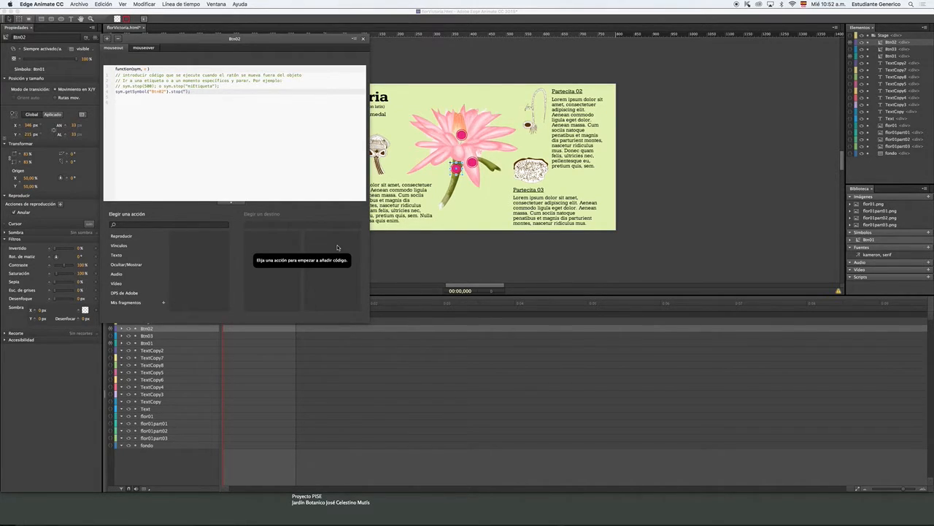
pyautogui.write('"reposo')
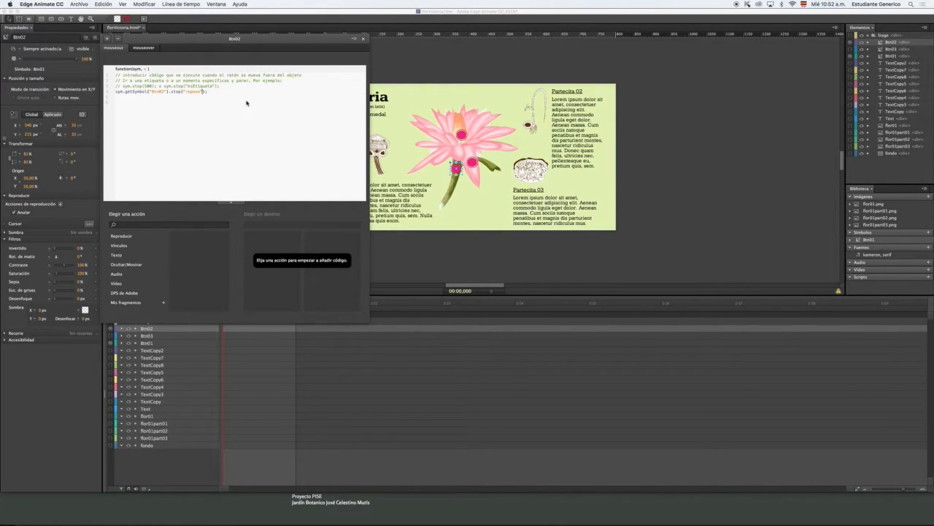
pyautogui.moveTo(222, 86); pyautogui.dragTo(110, 78)
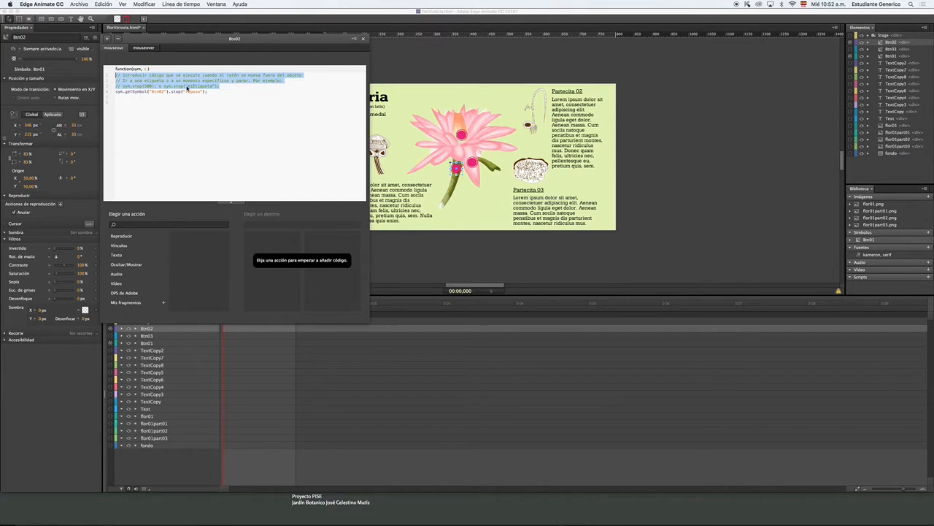
pyautogui.press('BackSpace')
pyautogui.click(362, 38)
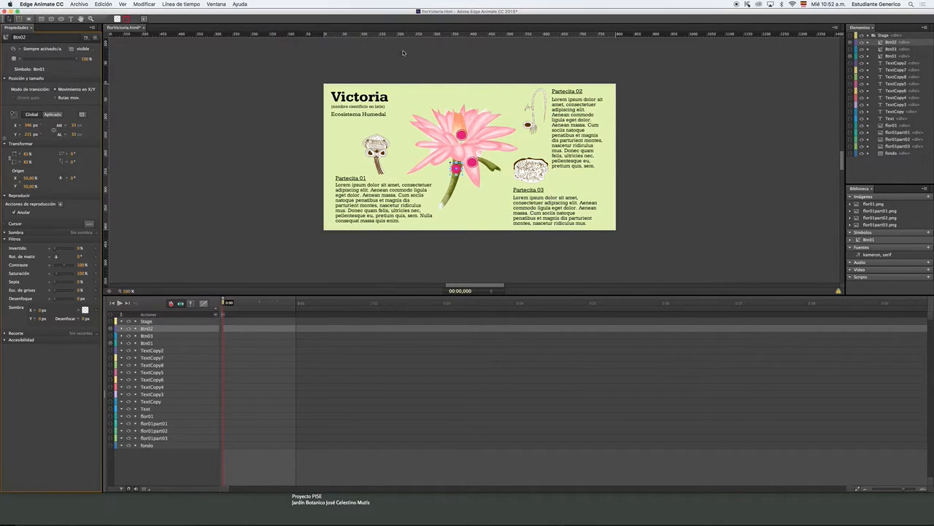
# - Add a mouseover event to the Btn03 button with the playback action Detener en targeting Btn03 on the Stage
pyautogui.click(473, 160)
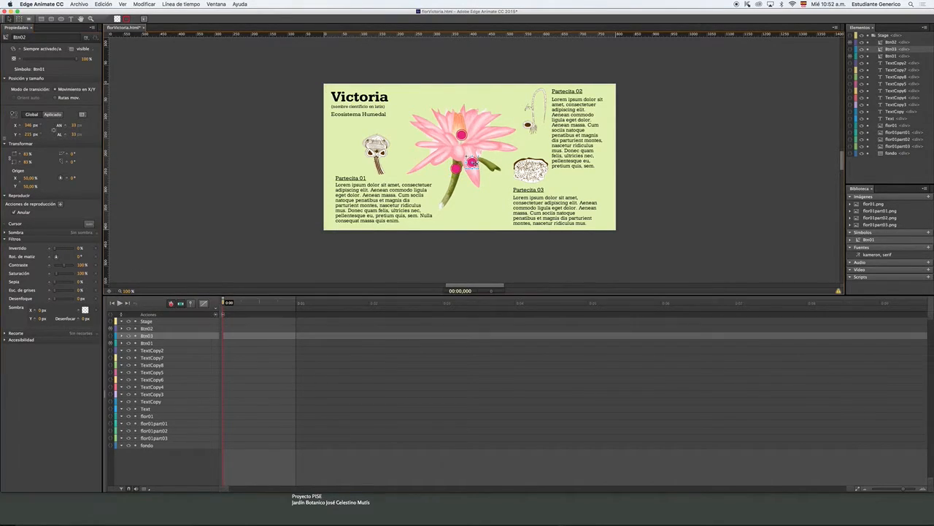
pyautogui.click(94, 38)
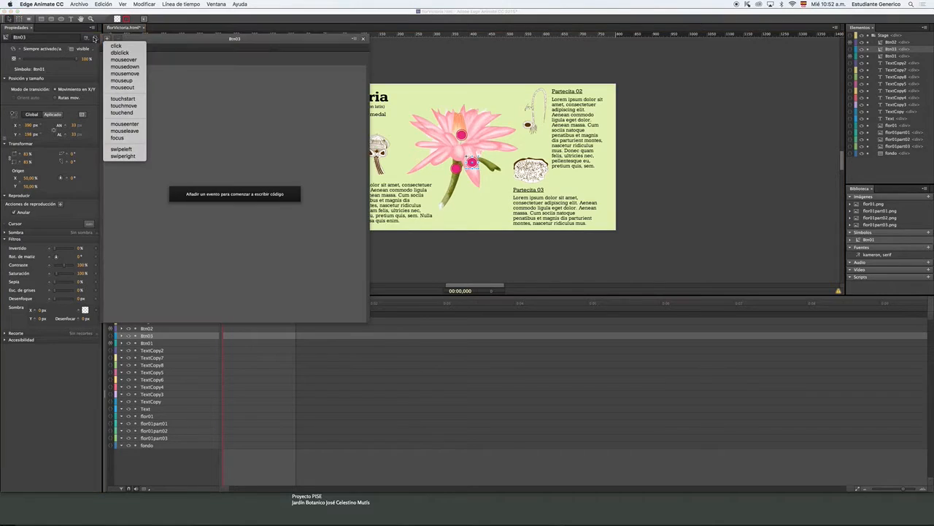
pyautogui.click(130, 61)
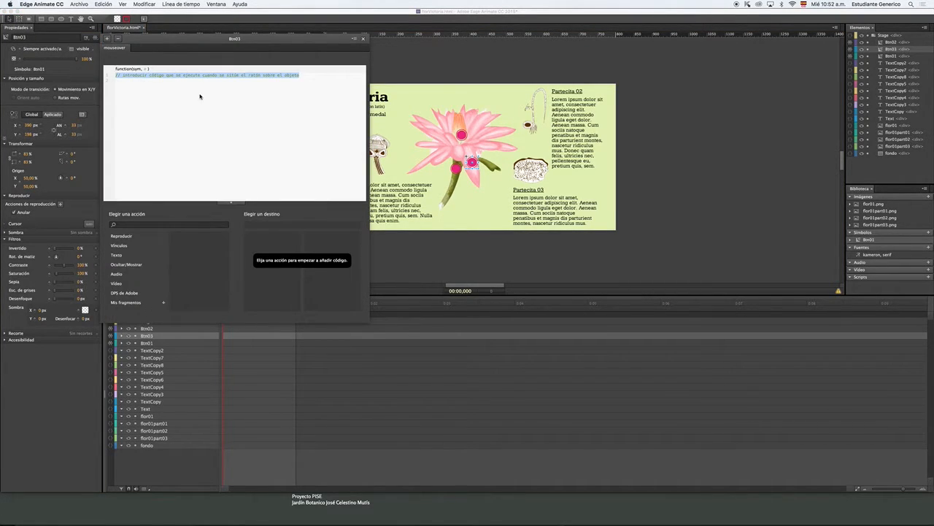
pyautogui.click(121, 235)
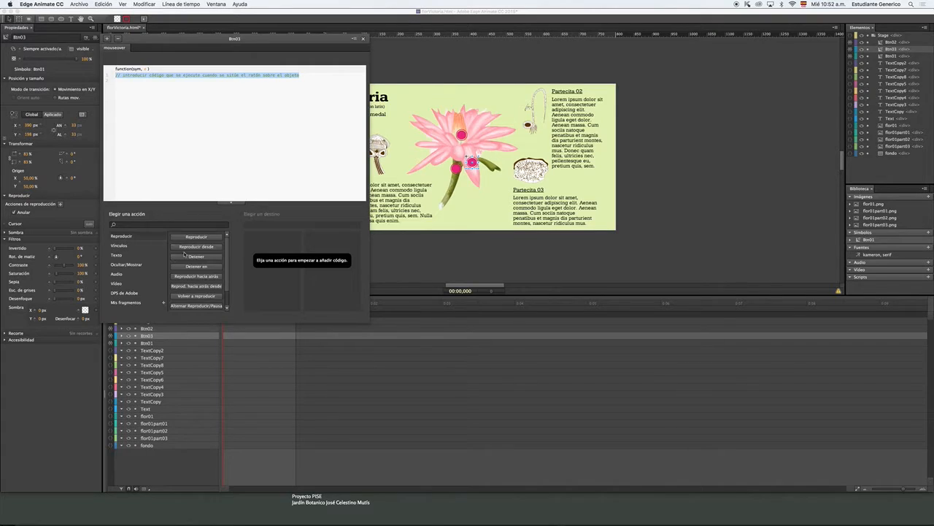
pyautogui.click(260, 246)
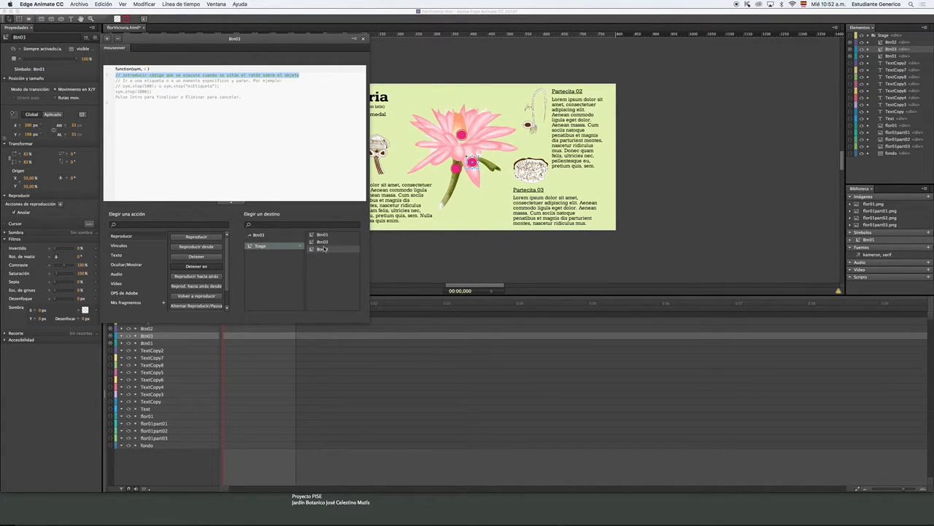
pyautogui.click(321, 241)
pyautogui.press('Return')
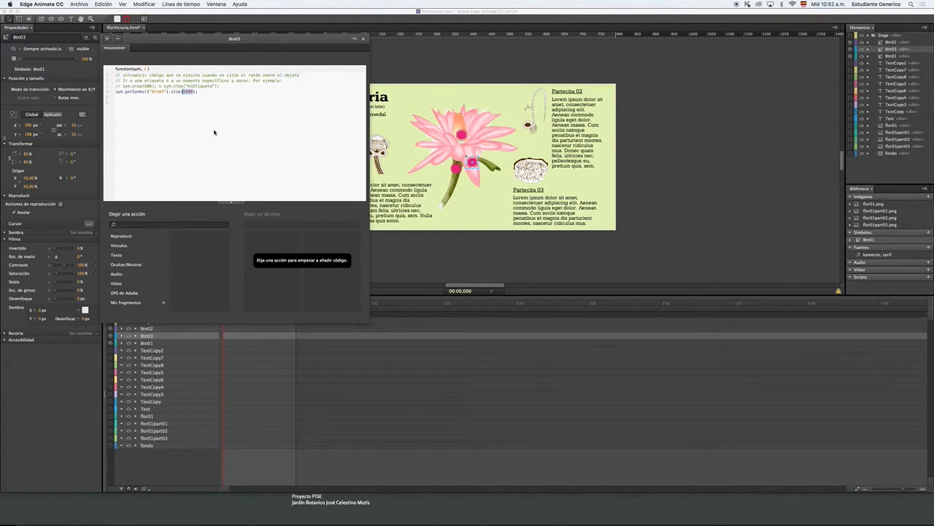
# - Set Btn03's mouseover stop label to "sobre" and delete the comment lines above the code
pyautogui.write('"m')
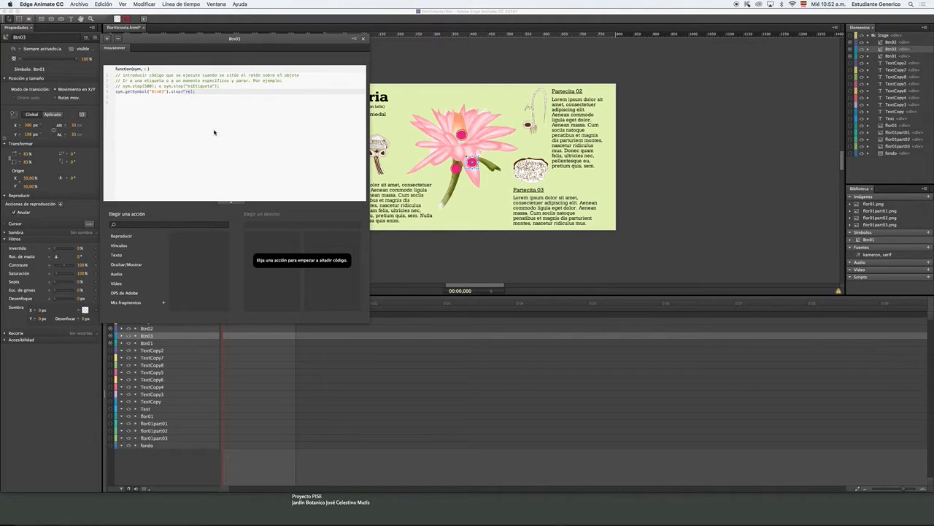
pyautogui.press('BackSpace')
pyautogui.write('sobre')
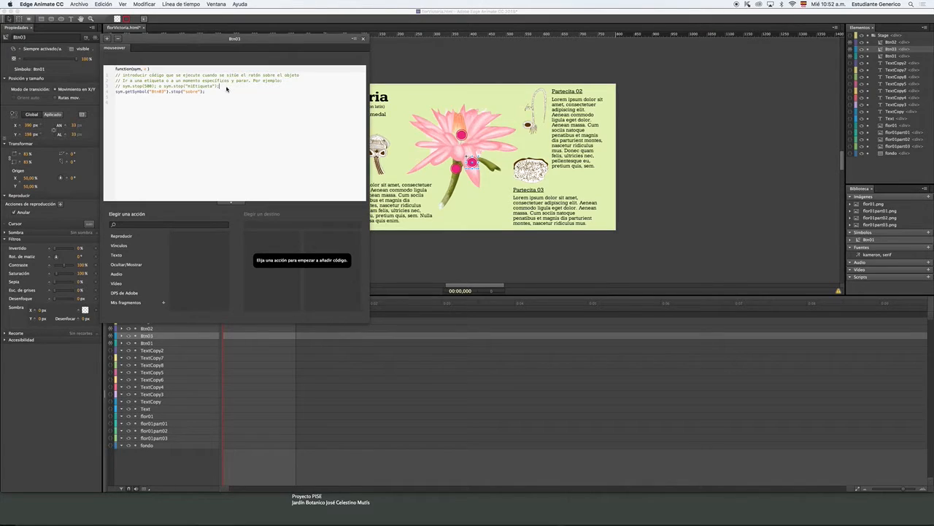
pyautogui.moveTo(229, 90); pyautogui.dragTo(100, 71)
pyautogui.press('BackSpace')
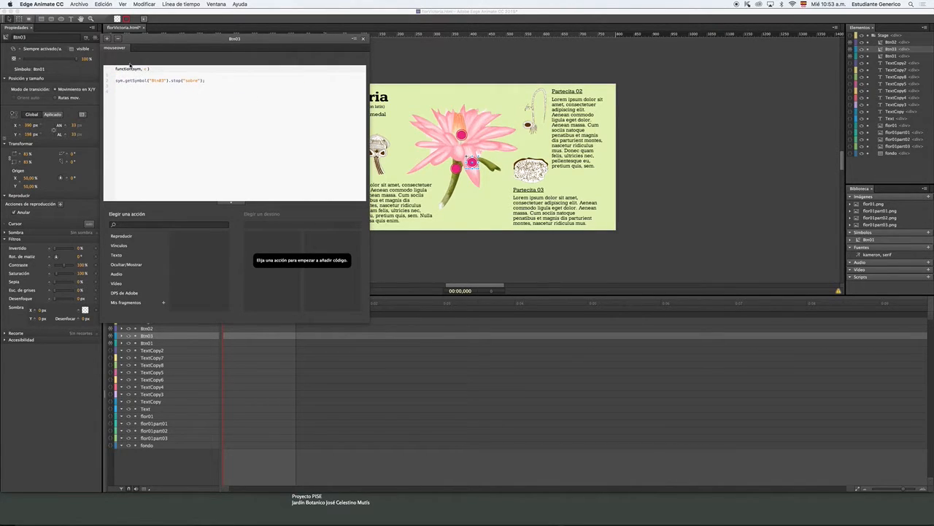
# - Add a mouseout event to Btn03 with the playback action Detener en targeting Btn03 on the Stage
pyautogui.click(107, 38)
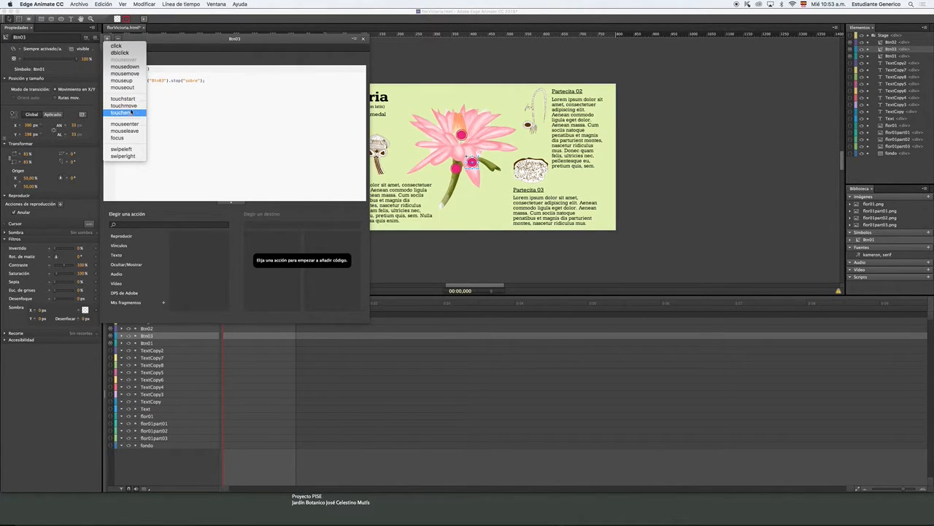
pyautogui.click(132, 88)
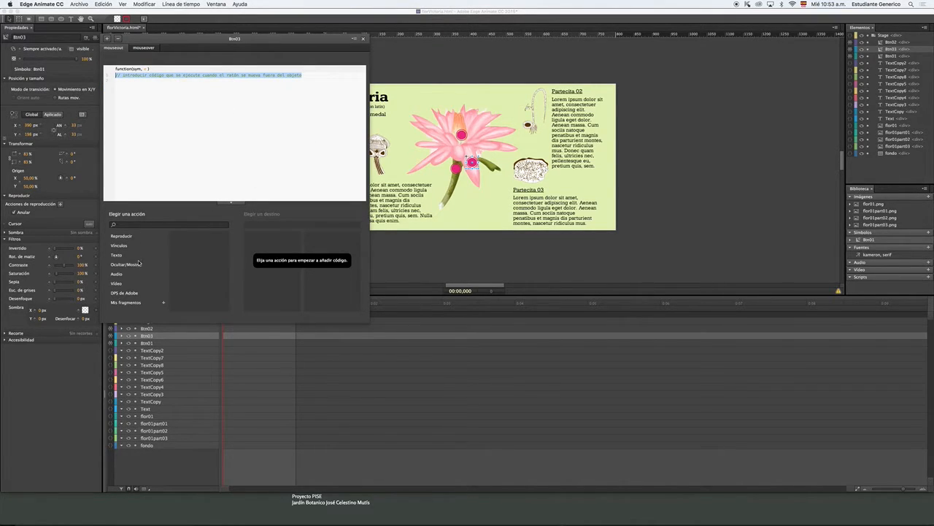
pyautogui.click(122, 235)
pyautogui.click(196, 266)
pyautogui.click(257, 246)
pyautogui.click(322, 241)
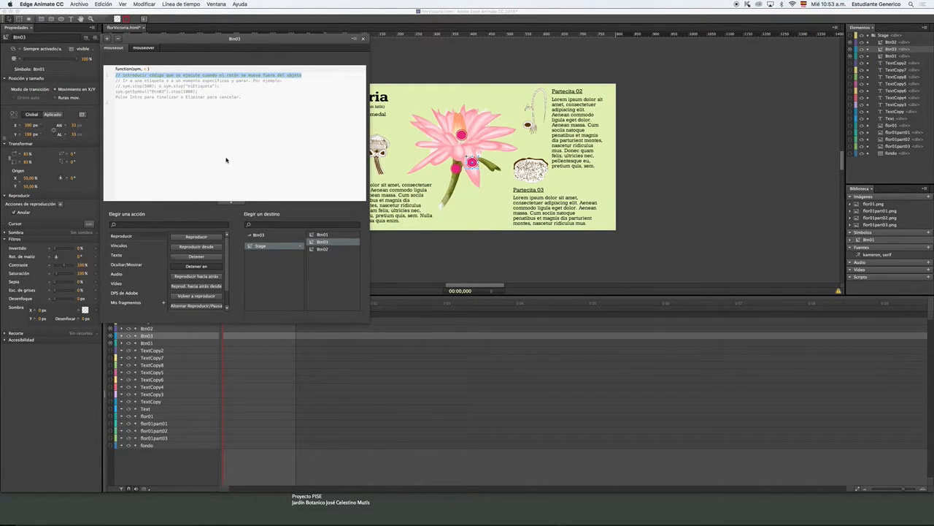
# - Set Btn03's mouseout stop label to "reposo" and delete the comment lines above the code
pyautogui.press('BackSpace')
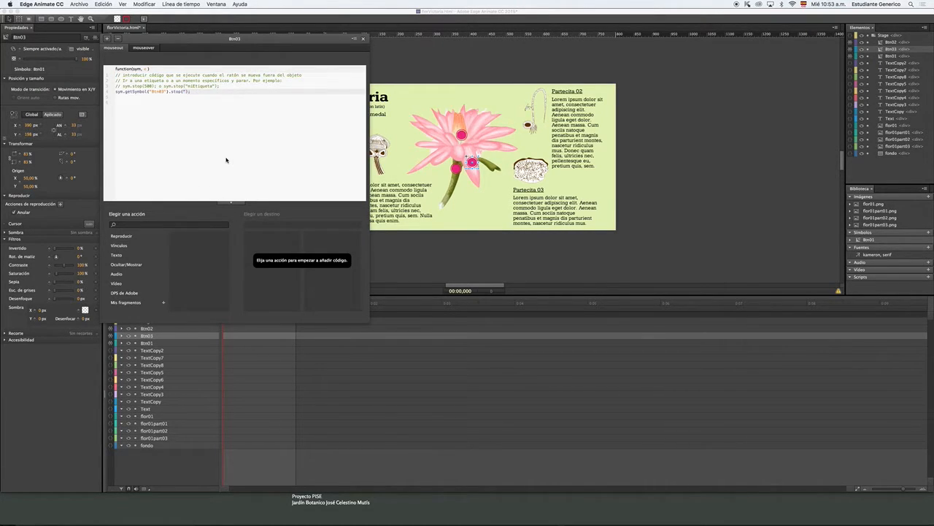
pyautogui.write('"reposo"')
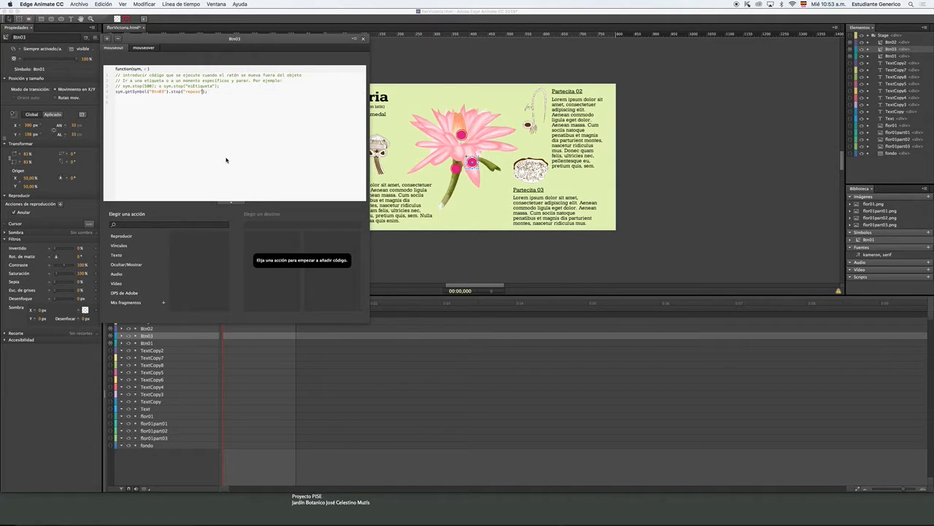
pyautogui.moveTo(222, 86); pyautogui.dragTo(92, 78)
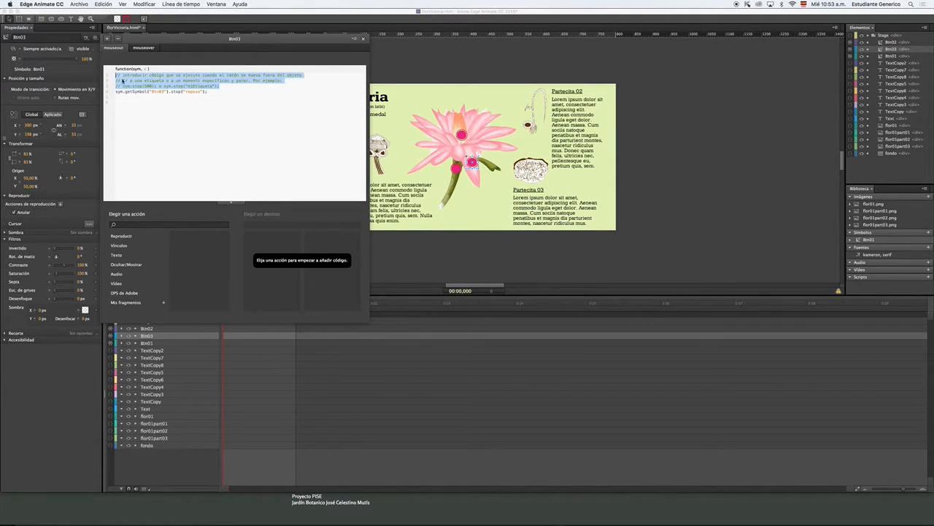
pyautogui.press('BackSpace')
# - Preview the florVictoria infographic in Firefox
pyautogui.press('super+Return')
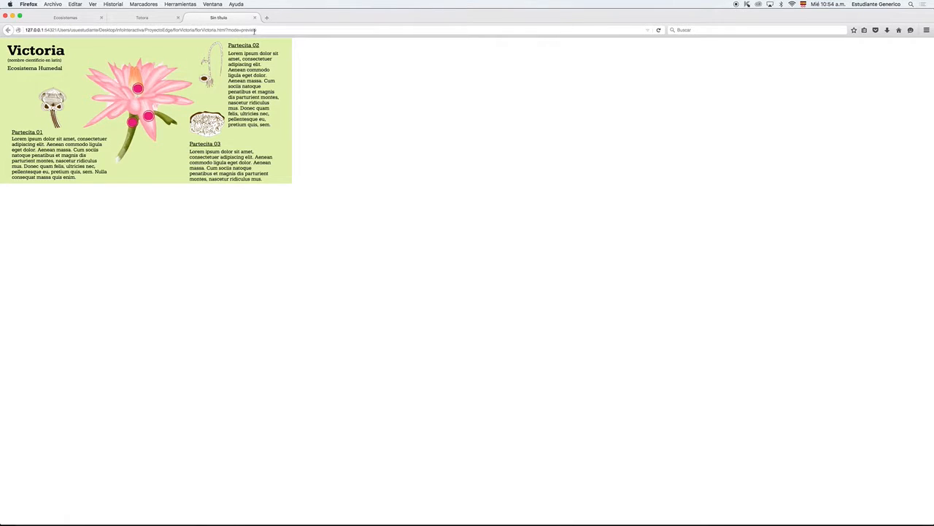
# - Switch to Edge Animate and convert the Partecita 01 image, title and paragraph into a symbol named "parte01"
pyautogui.press('super+Tab')
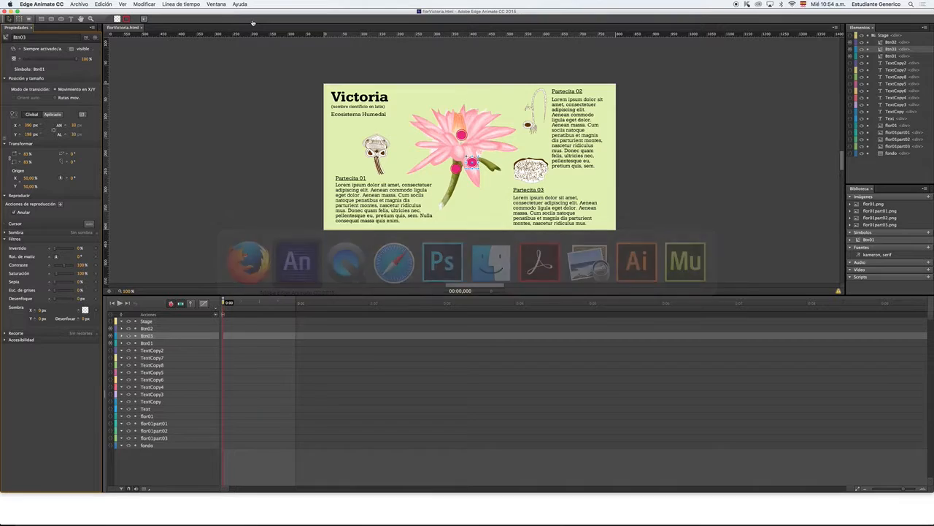
pyautogui.click(375, 155)
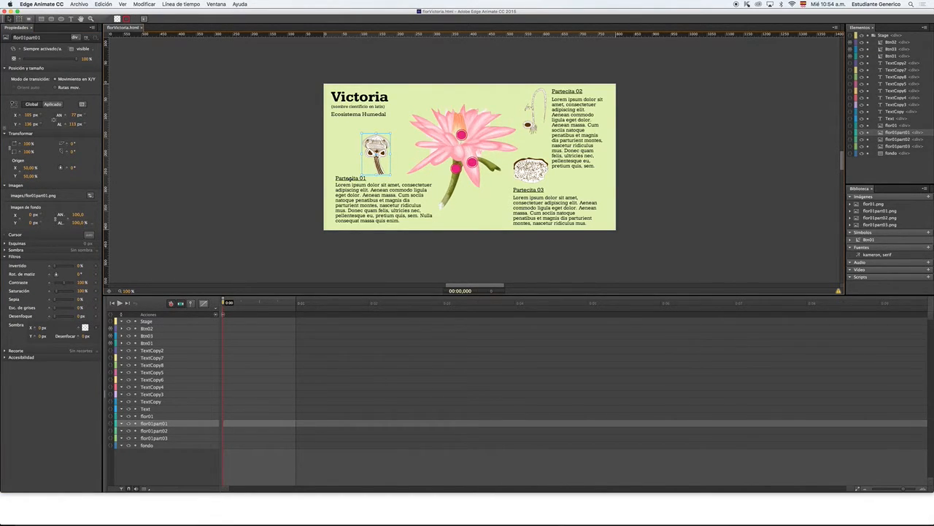
pyautogui.keyDown('shift'); pyautogui.click(350, 179); pyautogui.keyUp('shift')
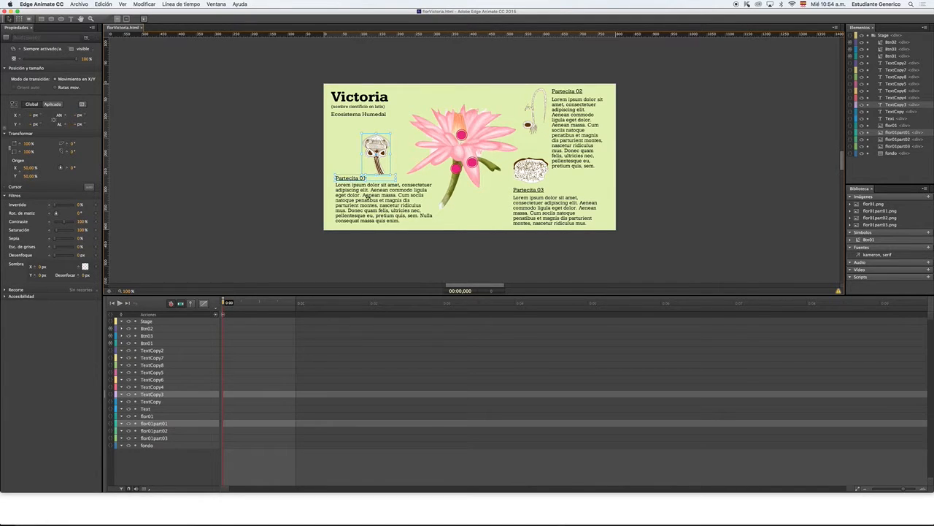
pyautogui.keyDown('shift'); pyautogui.click(413, 191); pyautogui.keyUp('shift')
pyautogui.rightClick(402, 193)
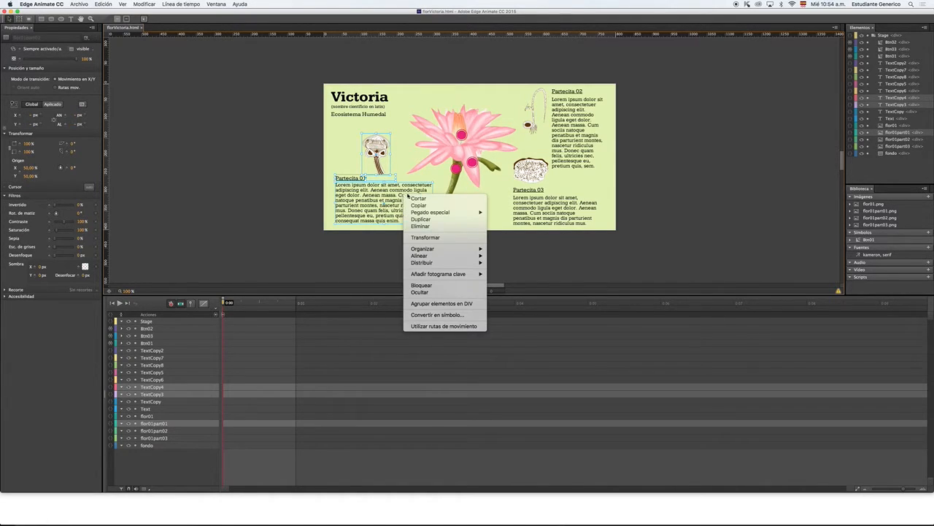
pyautogui.click(459, 315)
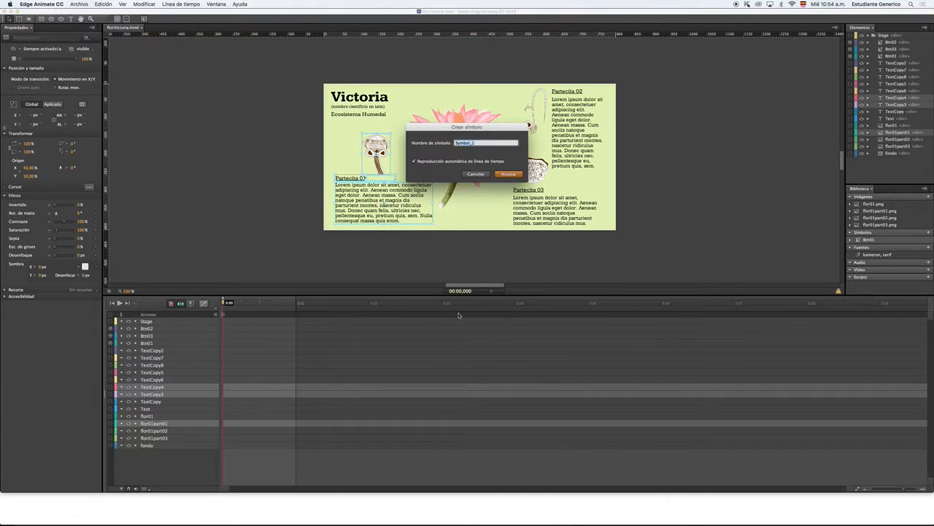
pyautogui.write('parte01')
pyautogui.press('Return')
# - Convert the Partecita 02 image, title and paragraph into a symbol named "parte02"
pyautogui.click(547, 94)
pyautogui.click(546, 95)
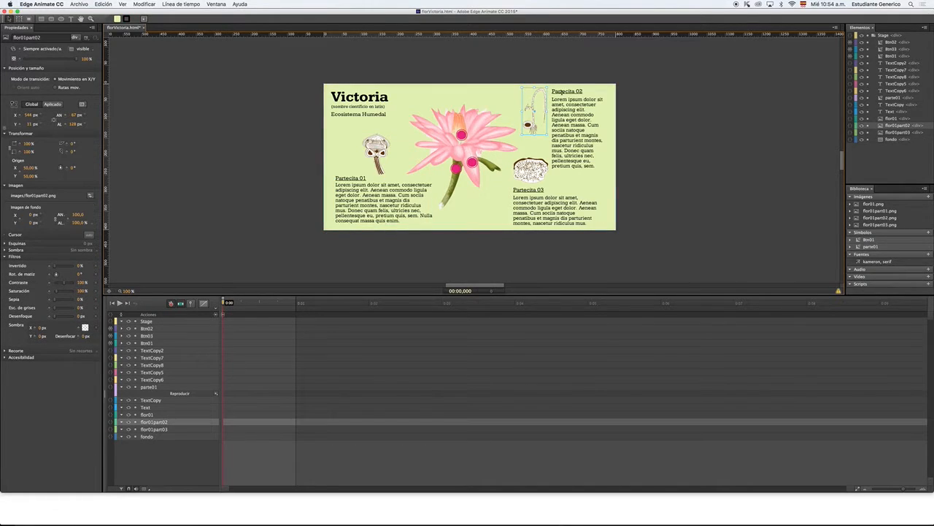
pyautogui.keyDown('shift'); pyautogui.click(562, 91); pyautogui.keyUp('shift')
pyautogui.keyDown('shift'); pyautogui.click(568, 108); pyautogui.keyUp('shift')
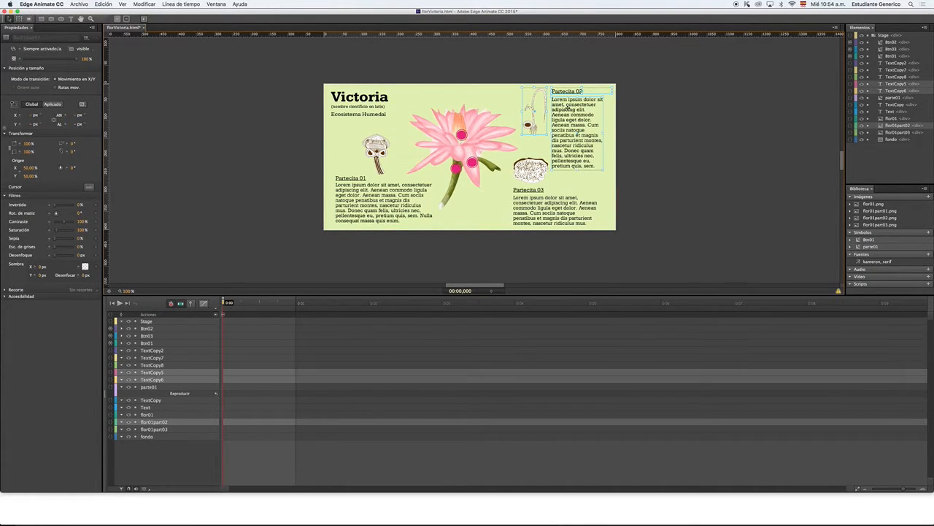
pyautogui.rightClick(569, 110)
pyautogui.click(619, 231)
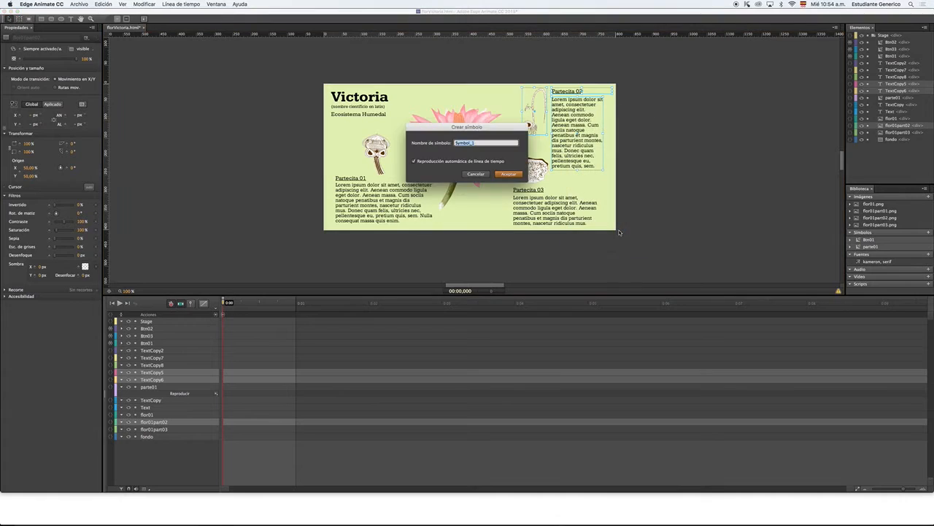
pyautogui.write('parte02')
pyautogui.click(511, 175)
# - Convert the Partecita 03 image, title and paragraph into a symbol named "parte03"
pyautogui.click(531, 170)
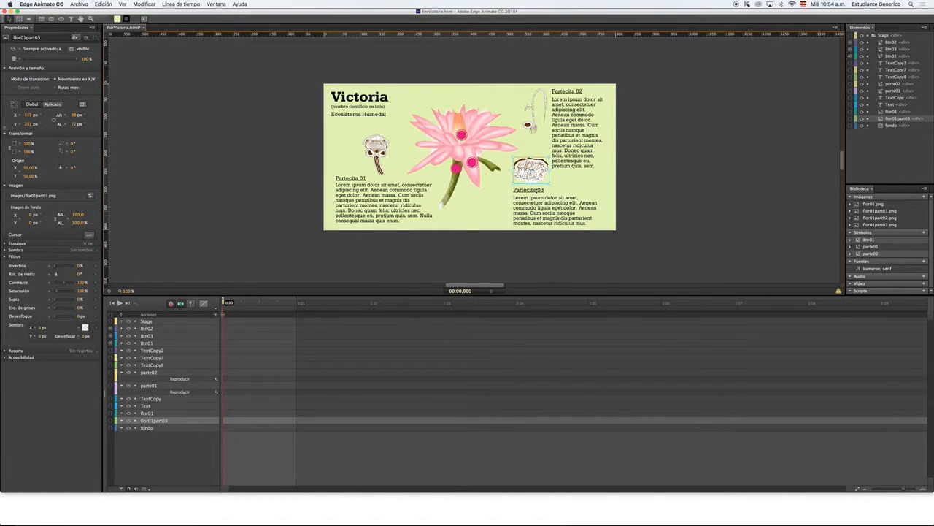
pyautogui.keyDown('shift'); pyautogui.click(536, 190); pyautogui.keyUp('shift')
pyautogui.keyDown('shift'); pyautogui.click(547, 209); pyautogui.keyUp('shift')
pyautogui.rightClick(547, 210)
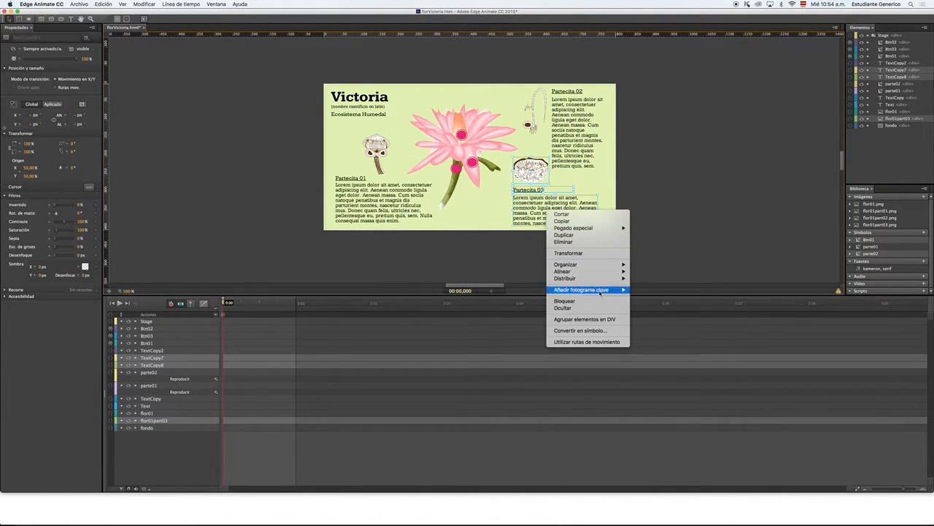
pyautogui.click(584, 330)
pyautogui.write('parte02')
pyautogui.press('BackSpace')
pyautogui.write('3')
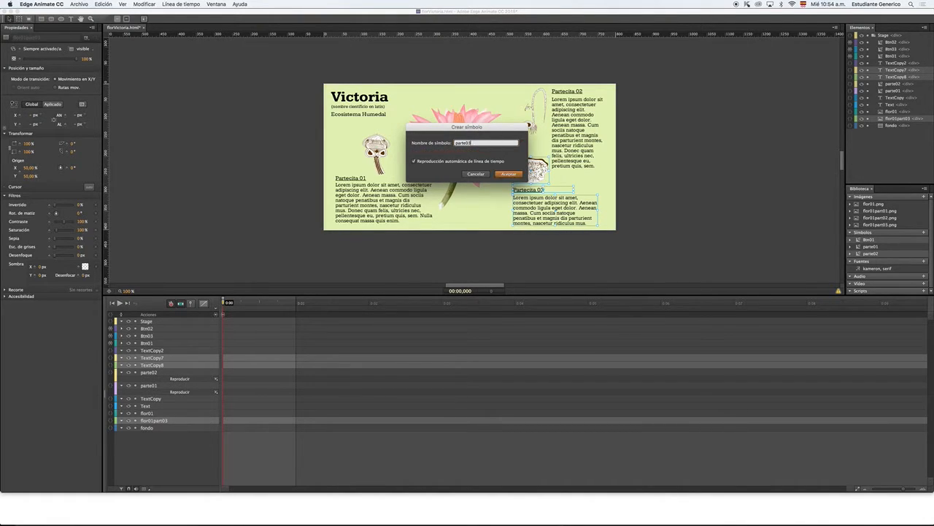
pyautogui.click(507, 173)
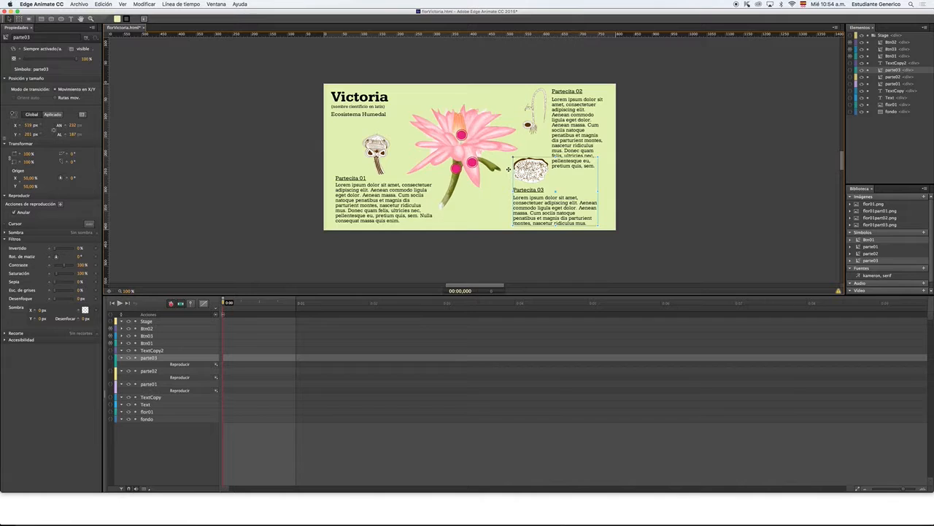
# - Open the parte01 symbol for editing and set the transition mode of flor01part01 to Rutas mov
pyautogui.click(375, 152)
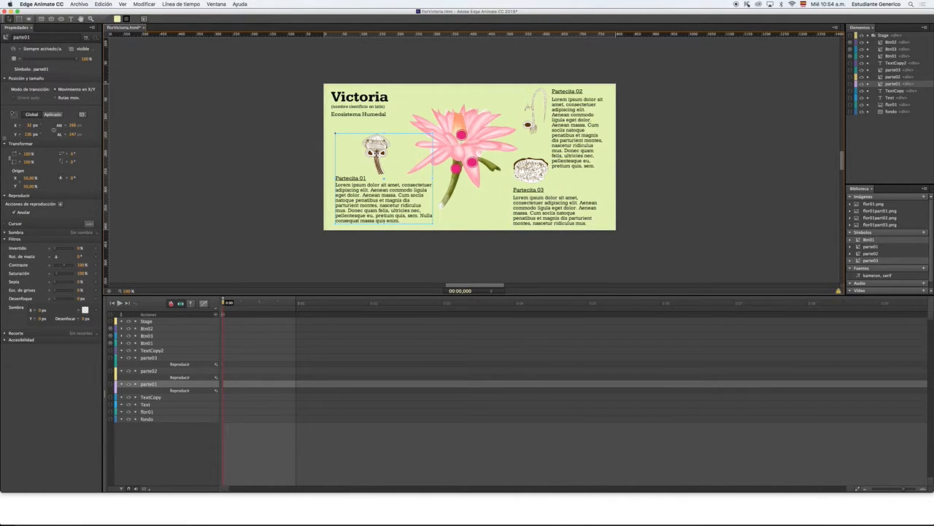
pyautogui.doubleClick(375, 150)
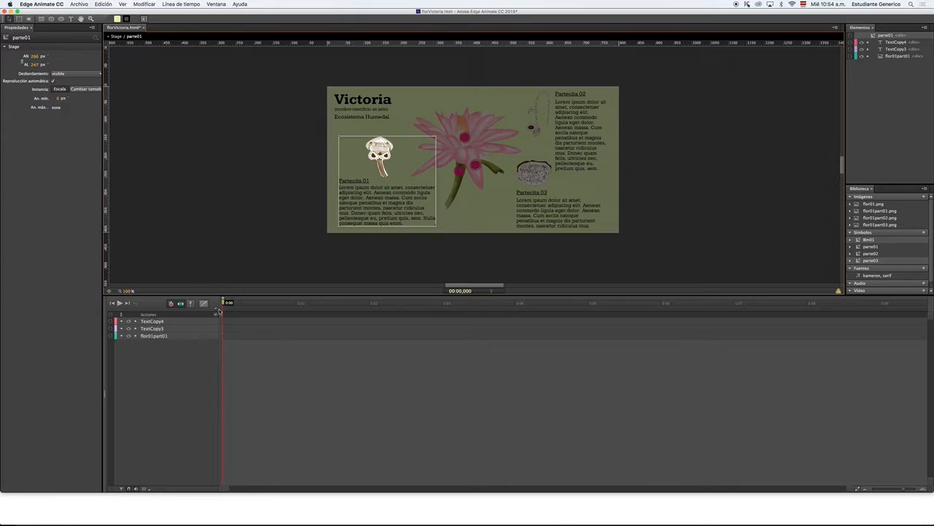
pyautogui.click(171, 335)
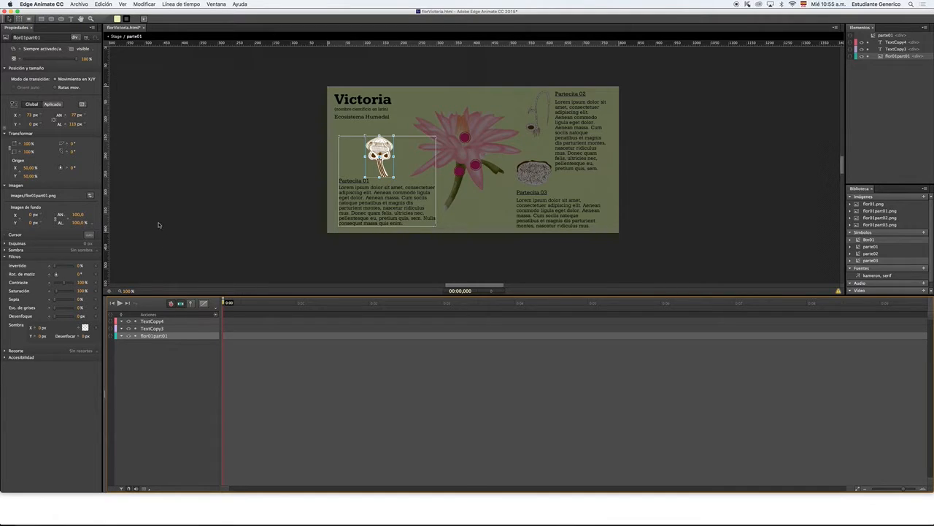
pyautogui.click(55, 88)
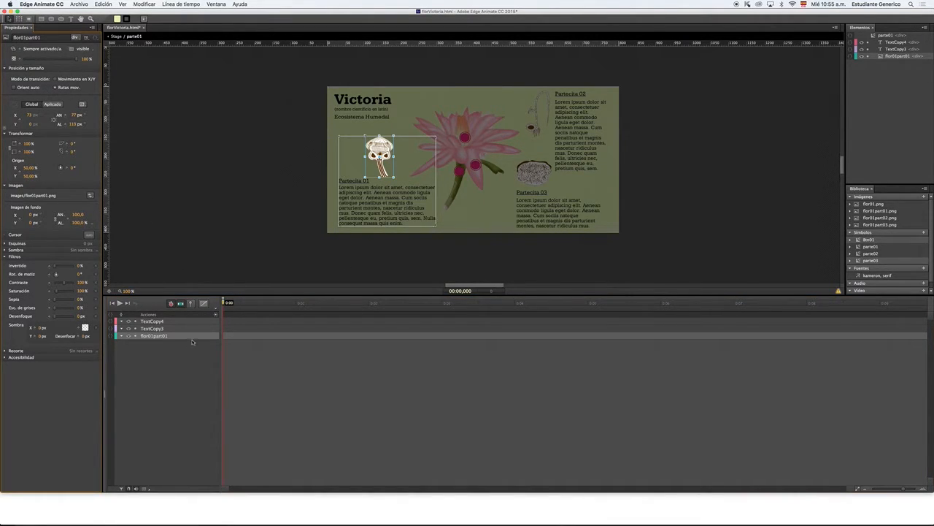
pyautogui.click(143, 336)
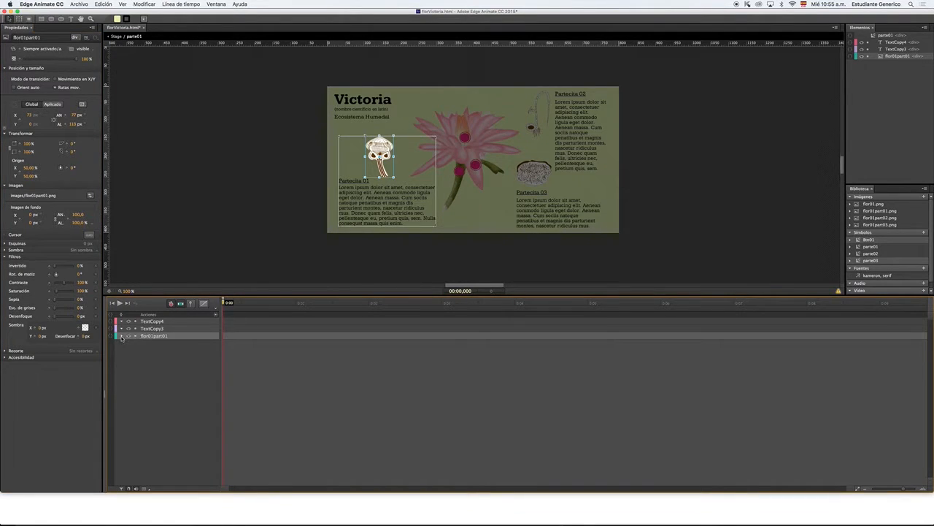
pyautogui.moveTo(382, 150); pyautogui.dragTo(380, 149)
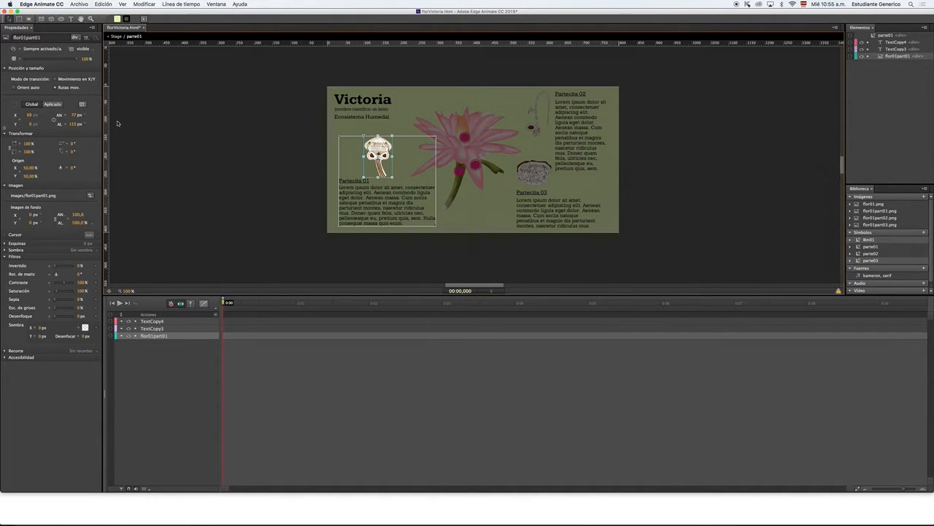
pyautogui.click(131, 337)
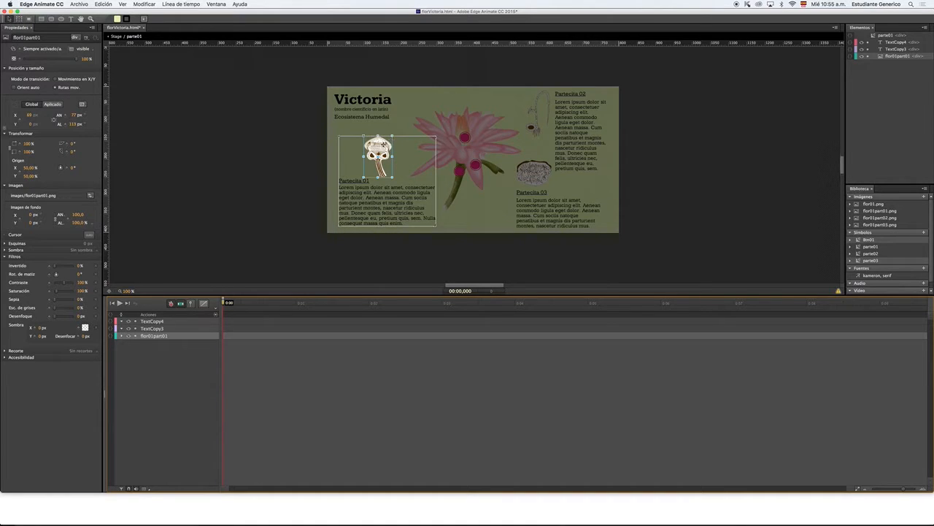
pyautogui.moveTo(224, 302); pyautogui.dragTo(296, 303)
pyautogui.moveTo(381, 148); pyautogui.dragTo(471, 135)
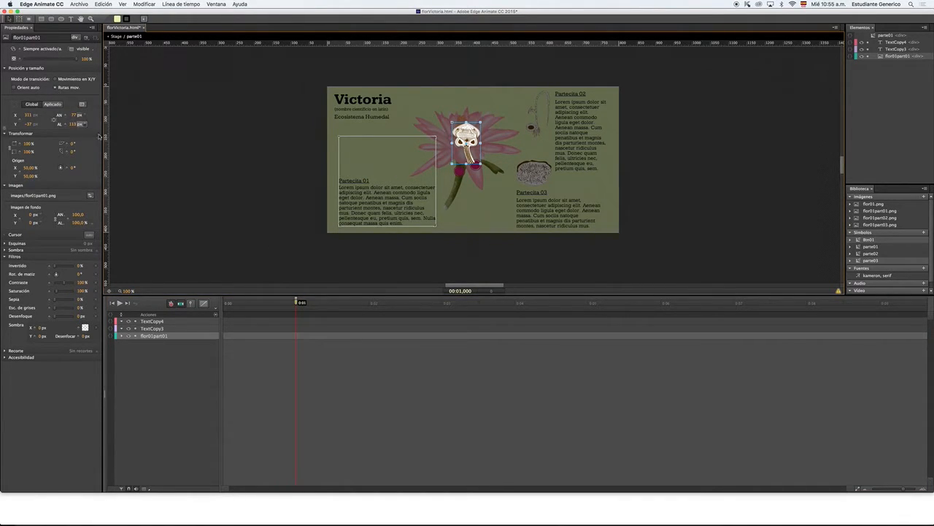
pyautogui.moveTo(295, 303); pyautogui.dragTo(222, 302)
pyautogui.moveTo(470, 137); pyautogui.dragTo(382, 151)
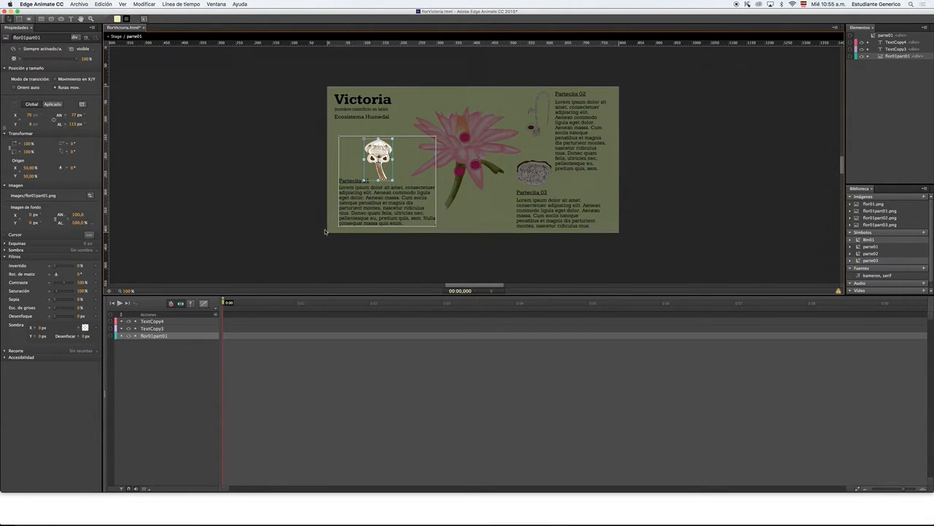
pyautogui.click(122, 336)
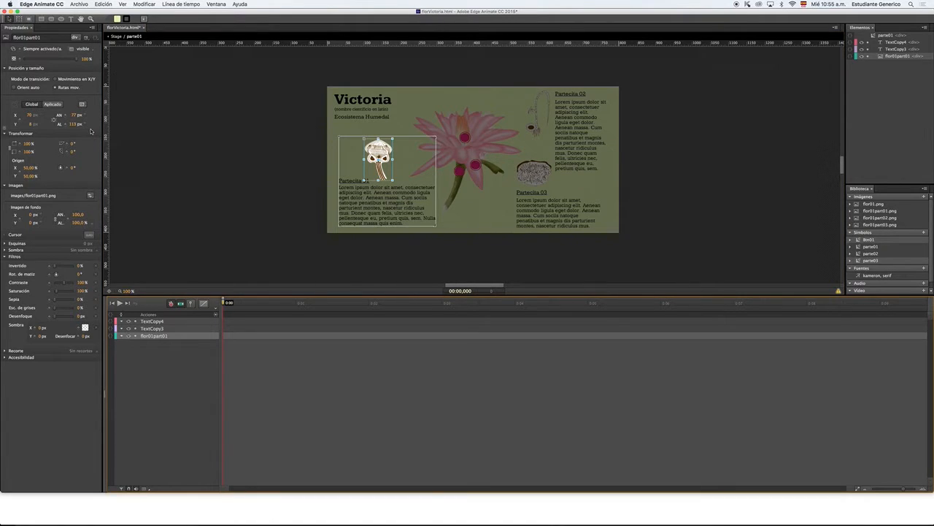
# - Add location (Ubicación) keyframes to flor01part01 at 0:00 and 0:01
pyautogui.click(54, 87)
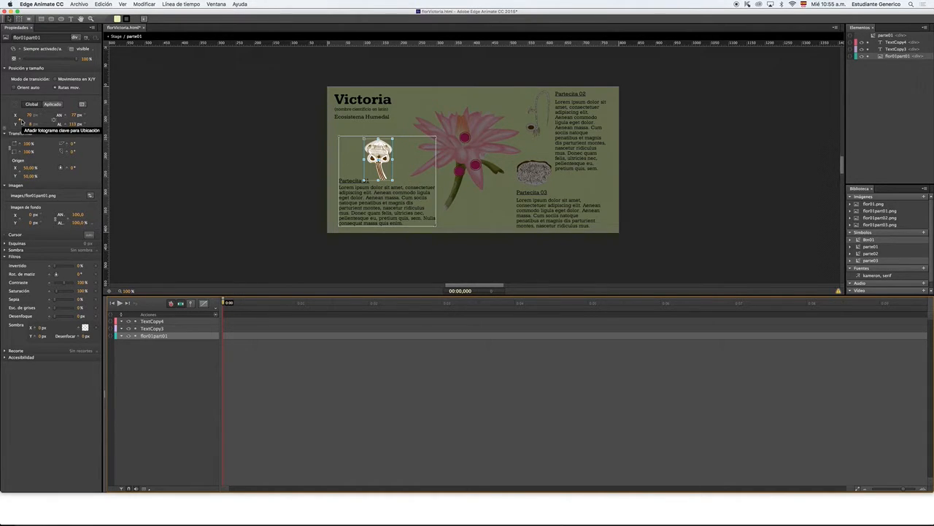
pyautogui.click(21, 121)
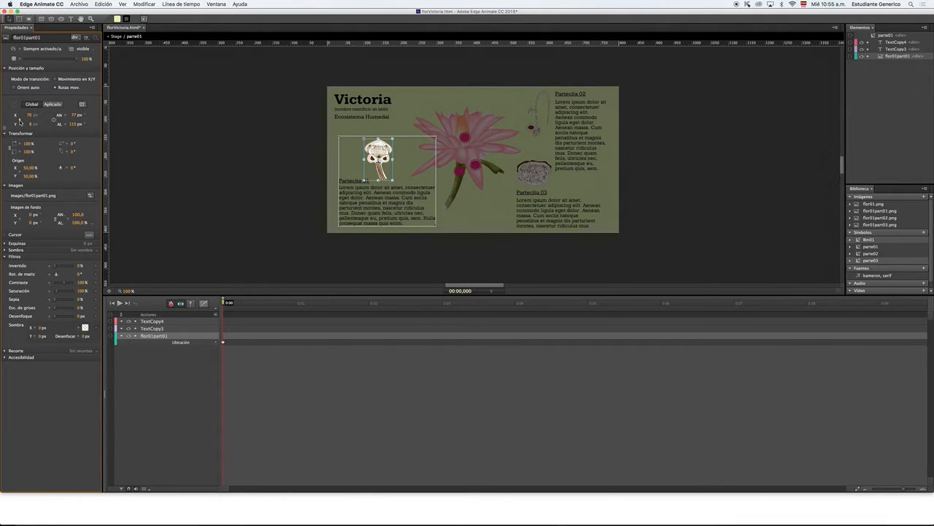
pyautogui.click(224, 305)
pyautogui.moveTo(223, 305); pyautogui.dragTo(295, 306)
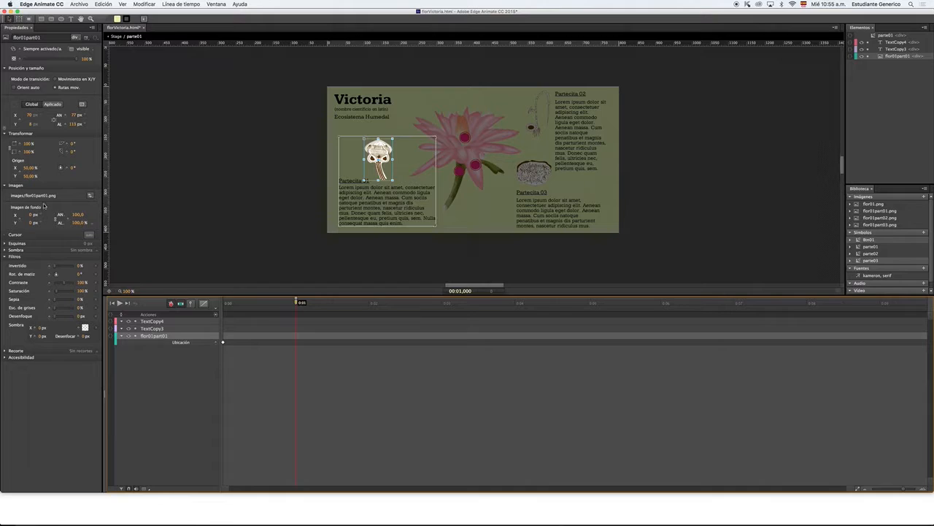
pyautogui.click(23, 120)
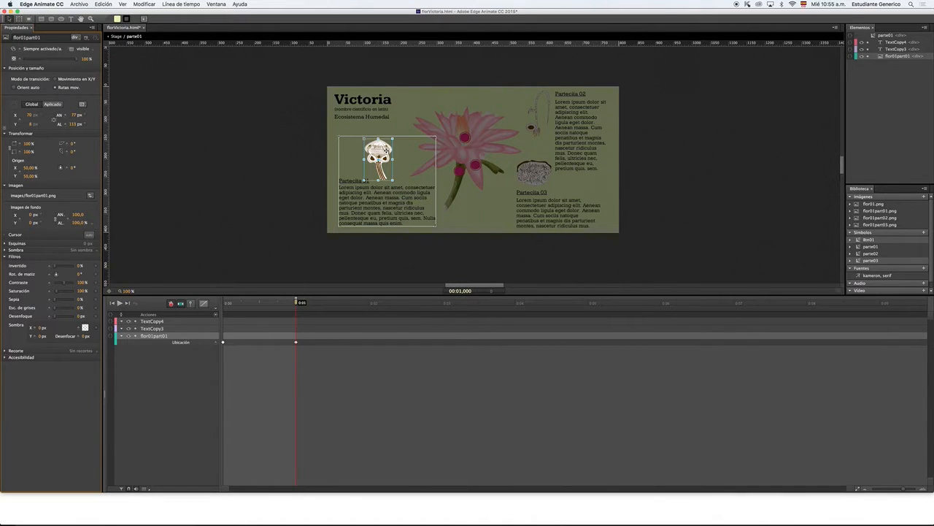
# - At 0:00, move flor01part01 over the flower's center, to about X 301 px, Y -29 px
pyautogui.moveTo(298, 301); pyautogui.dragTo(223, 303)
pyautogui.moveTo(379, 155); pyautogui.dragTo(464, 144)
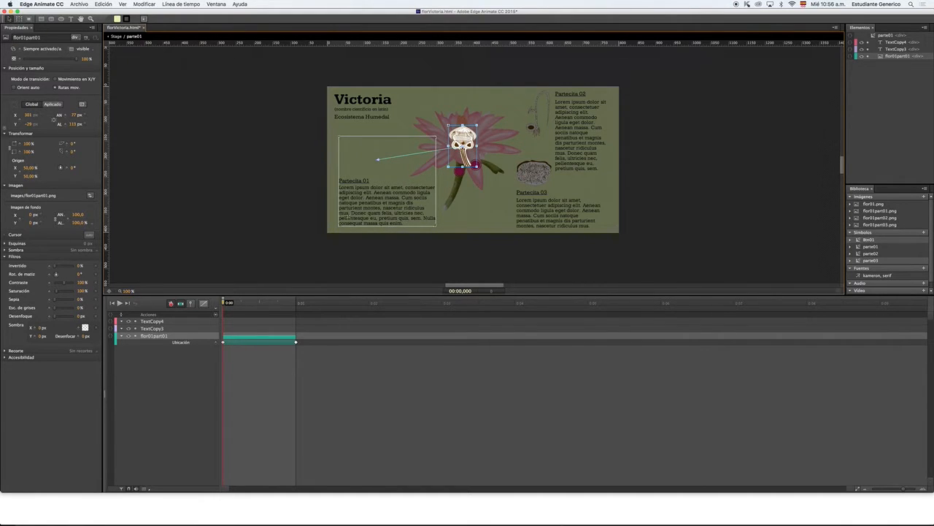
pyautogui.moveTo(223, 303)
pyautogui.mouseDown()
pyautogui.moveTo(296, 302)
pyautogui.moveTo(222, 302)
pyautogui.mouseUp()
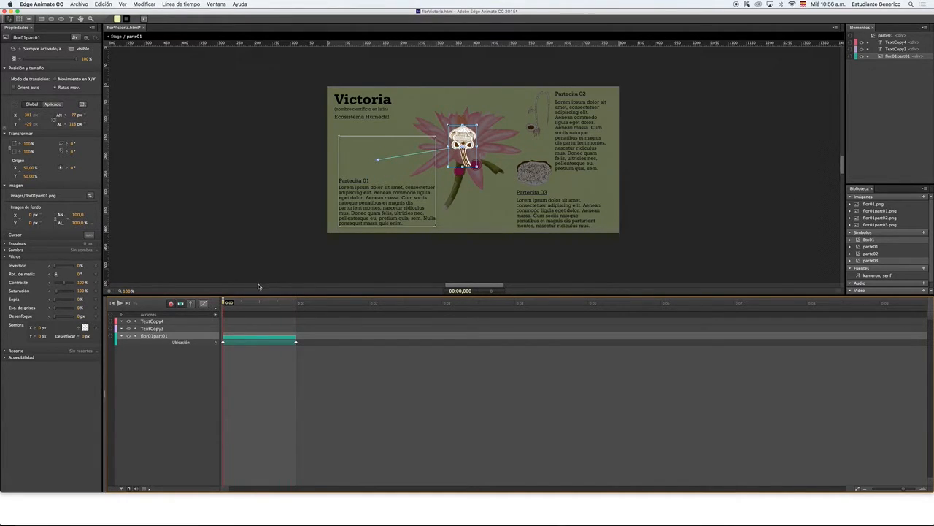
# - Set the timeline easing to Desaceleración with the Quad curve
pyautogui.click(197, 343)
pyautogui.click(204, 302)
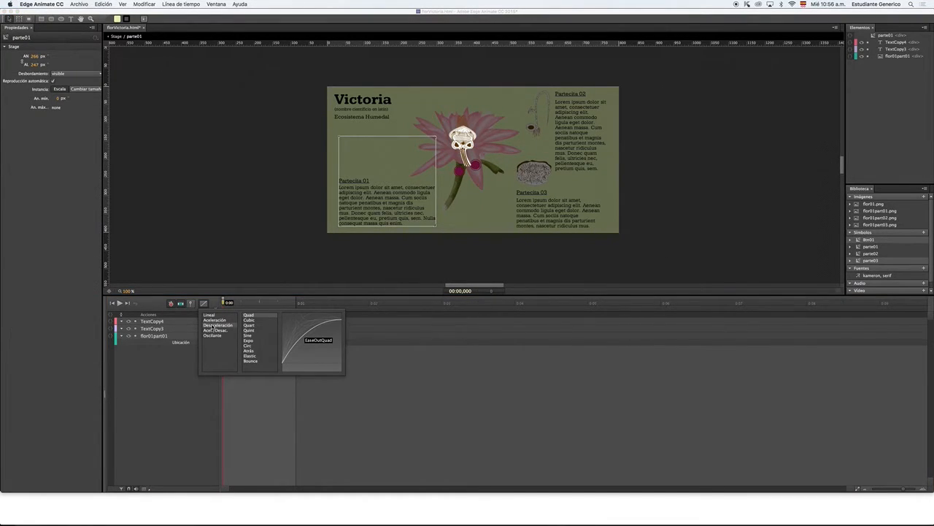
pyautogui.click(189, 368)
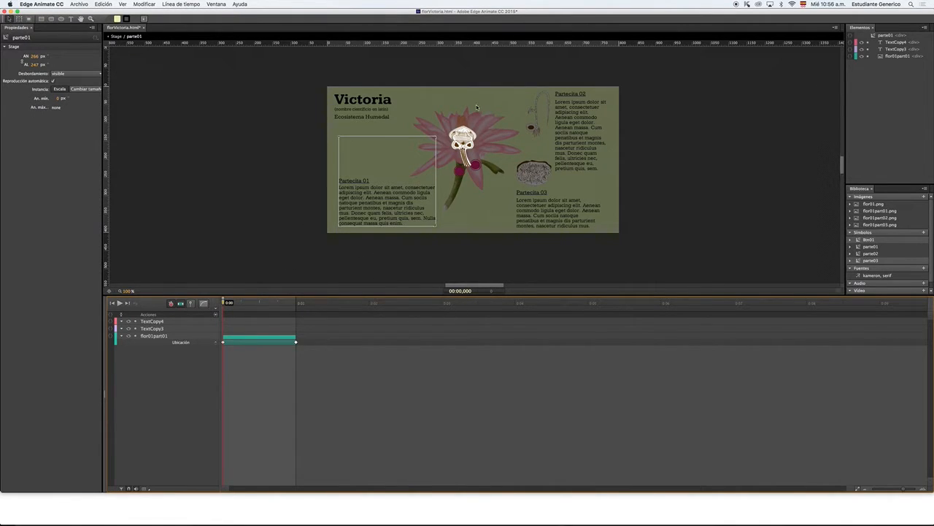
# - Add an opacity keyframe to flor01part01 at 0:00 with 0%, and set its opacity to 100% at 0:01
pyautogui.click(462, 143)
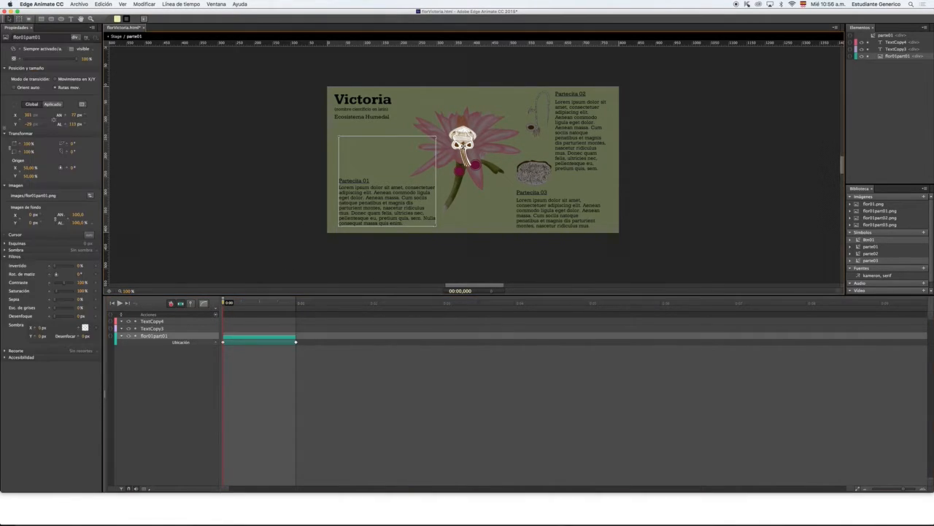
pyautogui.click(20, 59)
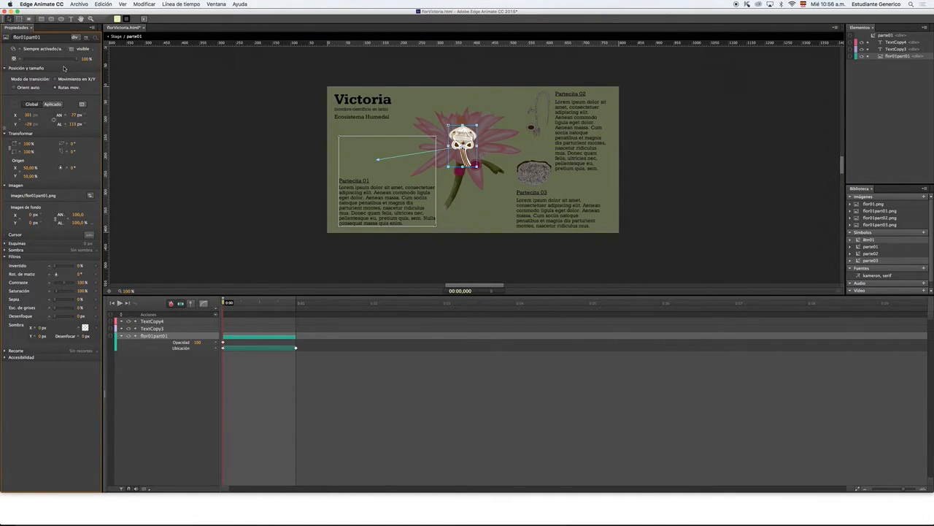
pyautogui.moveTo(73, 61); pyautogui.dragTo(16, 58)
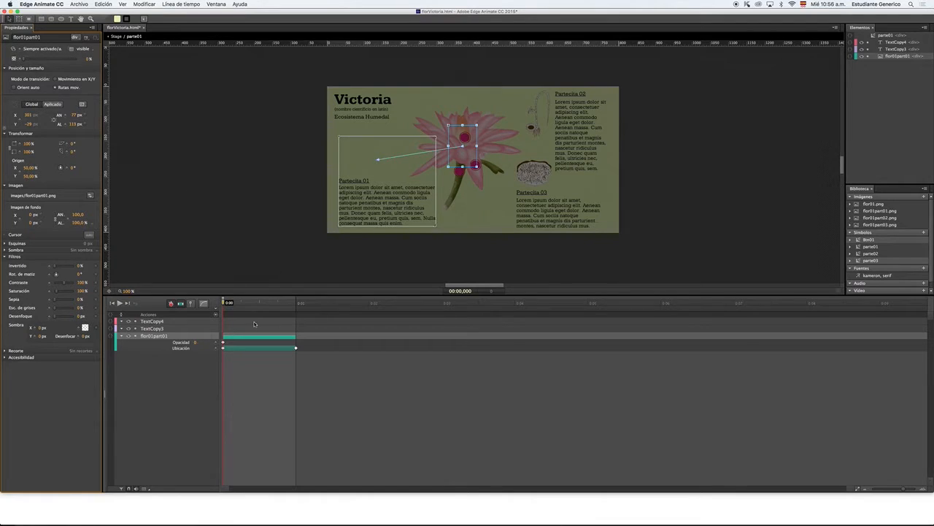
pyautogui.click(119, 302)
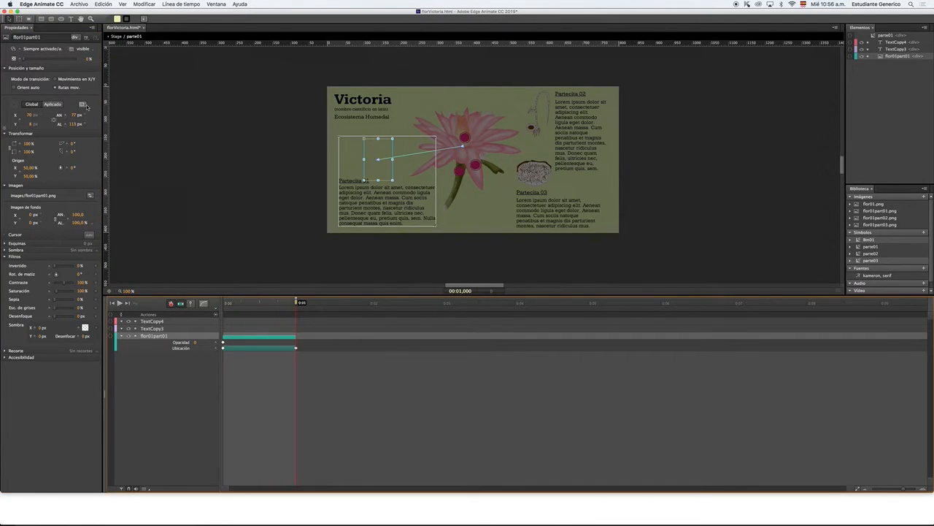
pyautogui.moveTo(16, 60); pyautogui.dragTo(73, 59)
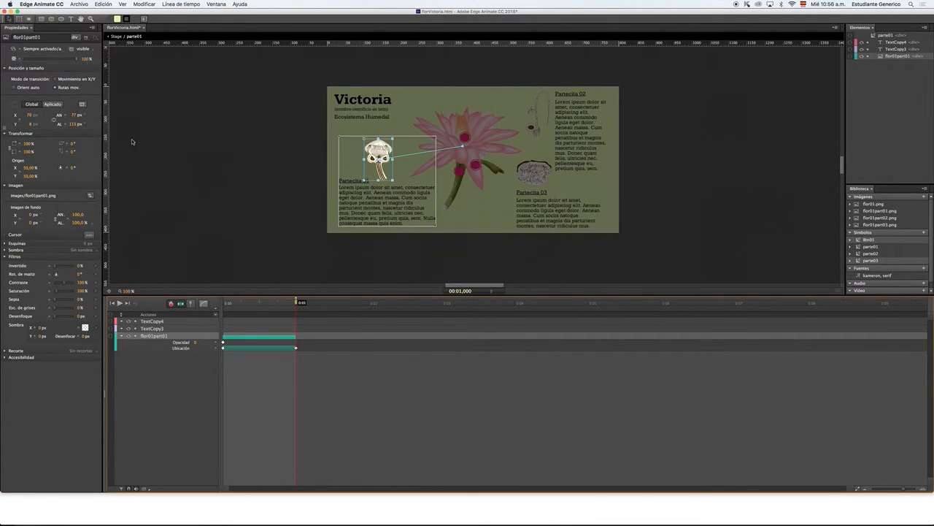
# - Bend flor01part01's motion path upward between the flower and its final place, and shorten its animation to end at 0:00.500
pyautogui.moveTo(292, 303); pyautogui.dragTo(270, 302)
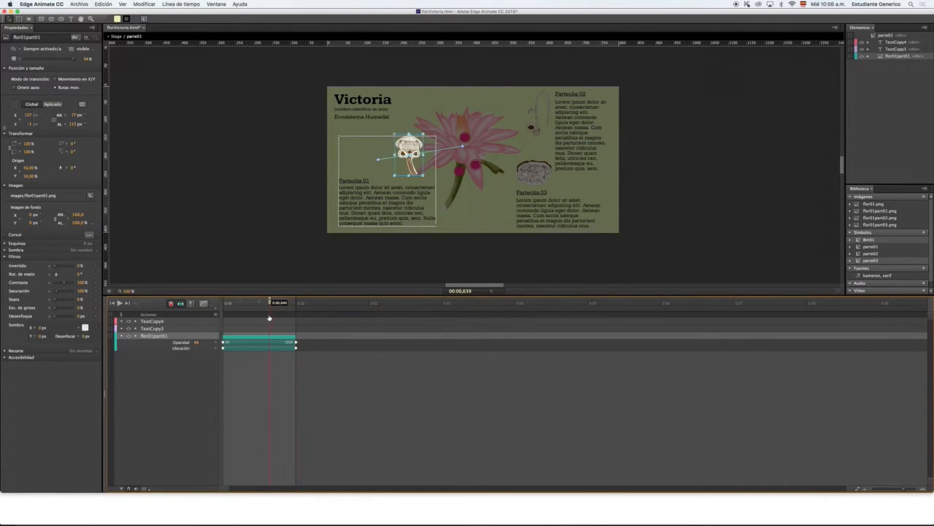
pyautogui.moveTo(427, 161); pyautogui.dragTo(423, 142)
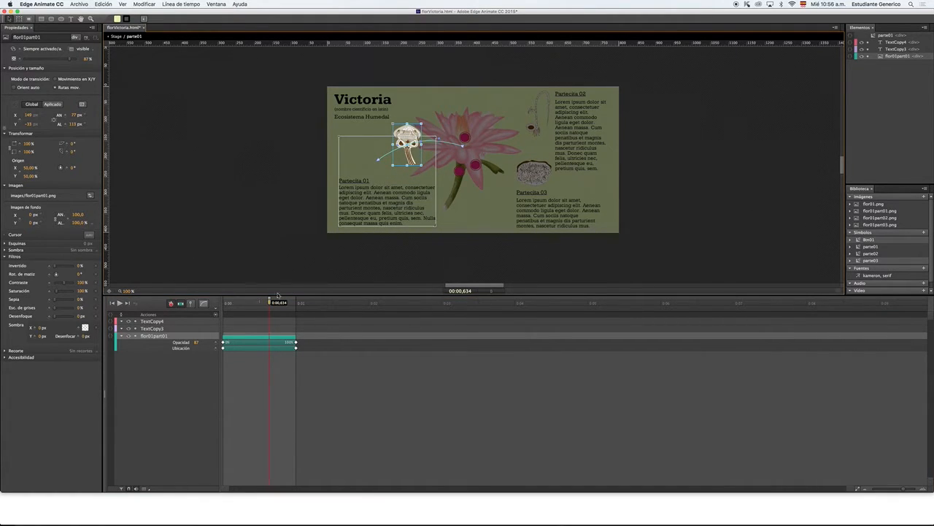
pyautogui.moveTo(268, 302); pyautogui.dragTo(296, 306)
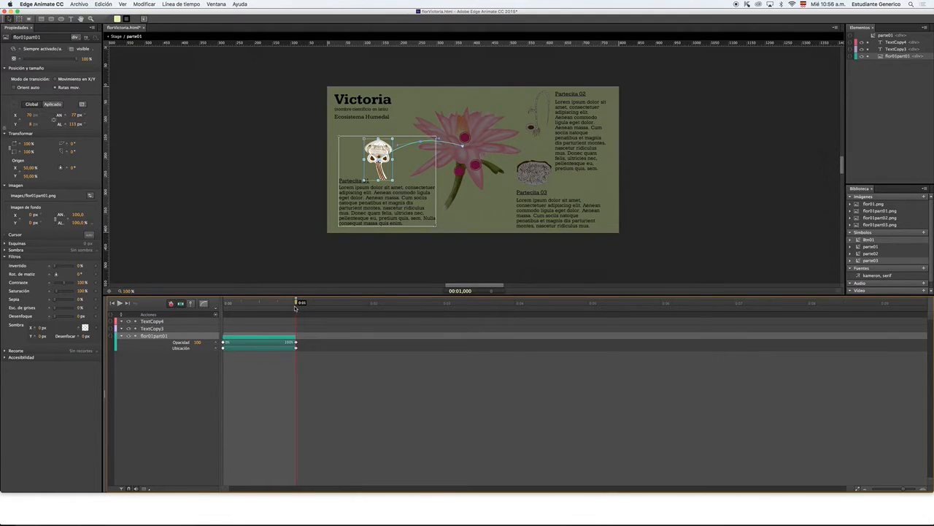
pyautogui.moveTo(290, 335); pyautogui.dragTo(259, 342)
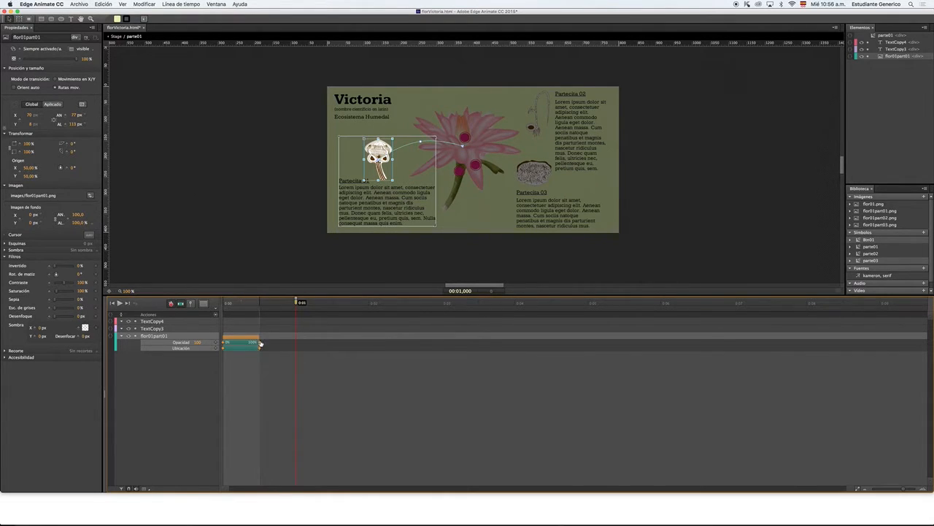
pyautogui.moveTo(292, 304); pyautogui.dragTo(260, 312)
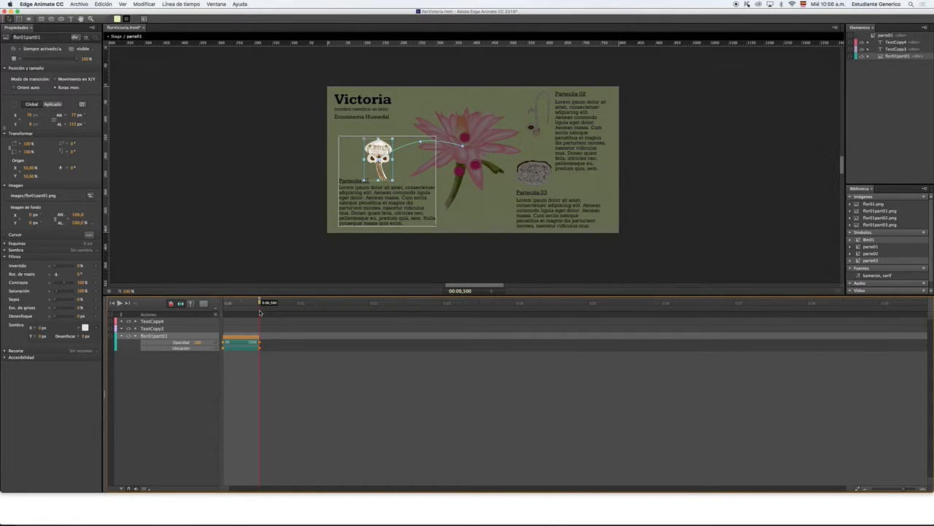
# - Add opacity keyframes to TextCopy4 and TextCopy3 at 0:00.500 and 0:01
pyautogui.click(149, 322)
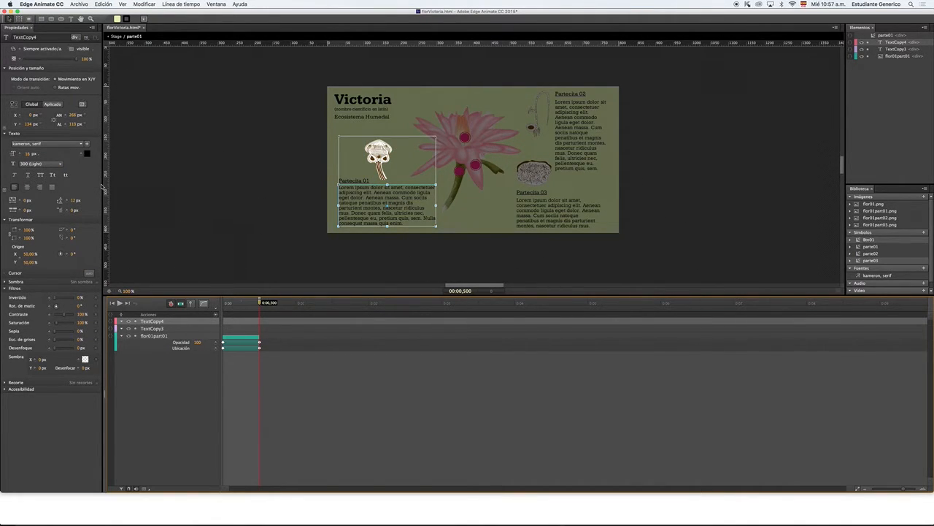
pyautogui.click(20, 59)
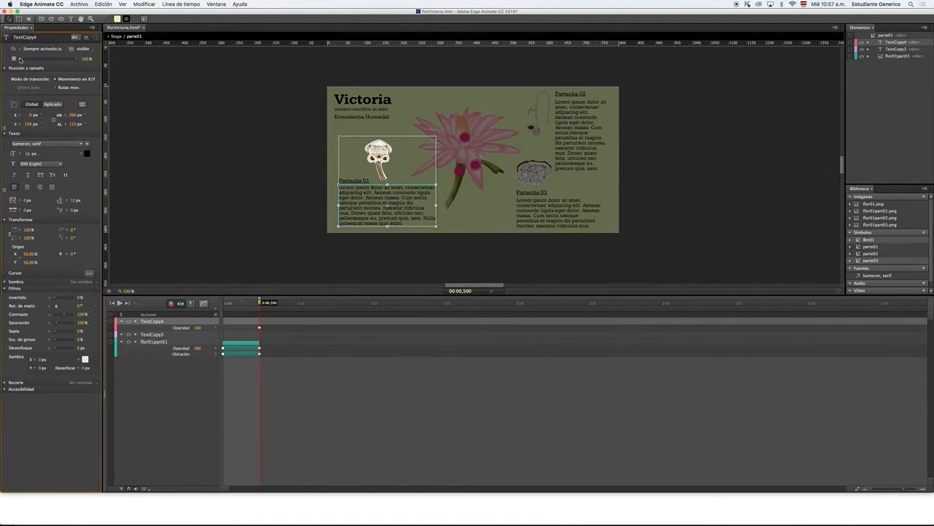
pyautogui.click(153, 333)
pyautogui.click(21, 59)
pyautogui.click(265, 304)
pyautogui.moveTo(267, 305); pyautogui.dragTo(296, 305)
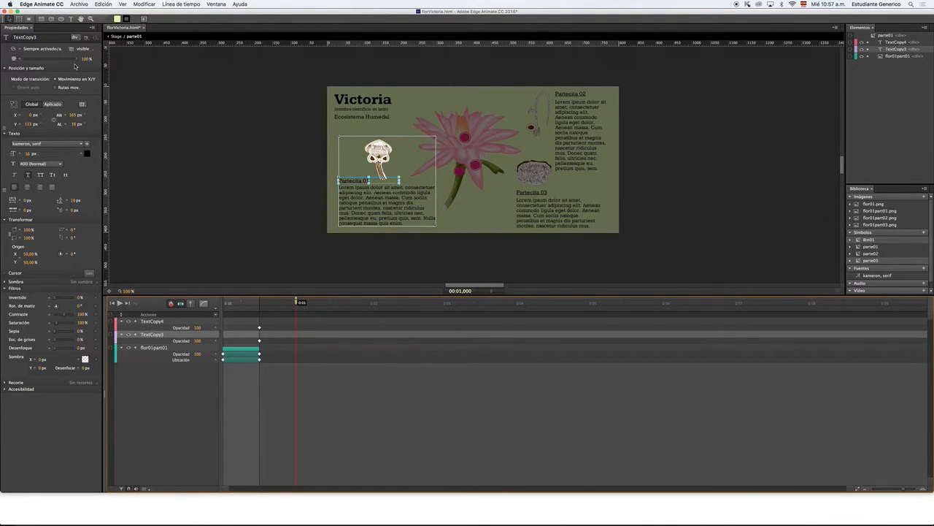
pyautogui.click(21, 59)
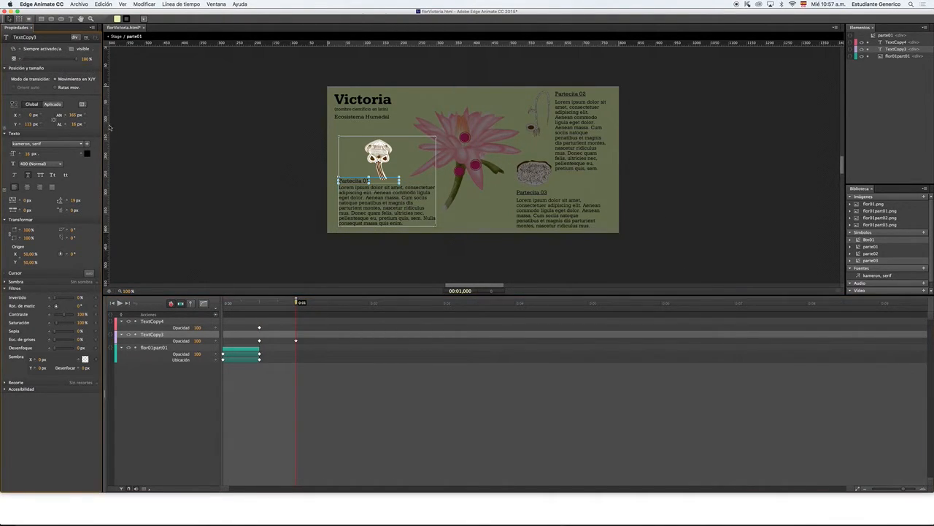
pyautogui.click(219, 322)
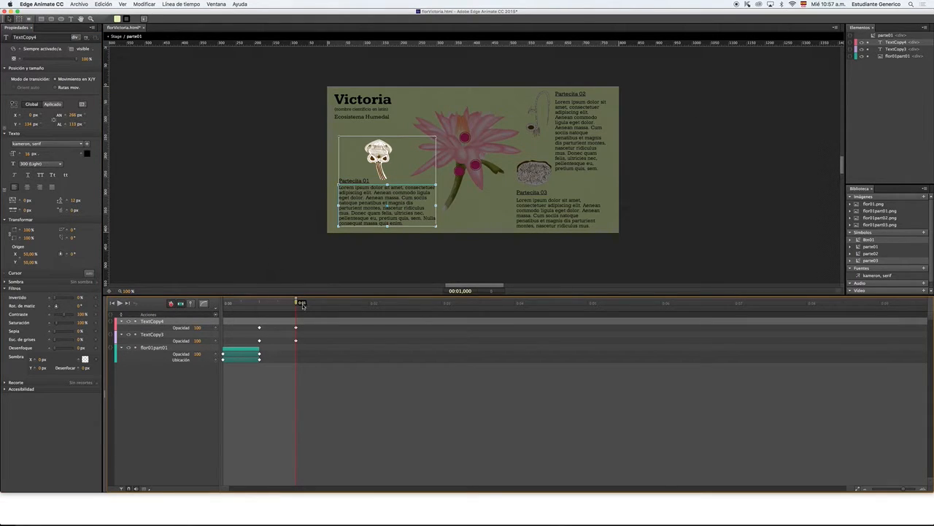
# - At 0:00.500, set the opacity of TextCopy4 and TextCopy3 to 0%
pyautogui.moveTo(297, 304); pyautogui.dragTo(259, 303)
pyautogui.moveTo(74, 59); pyautogui.dragTo(16, 65)
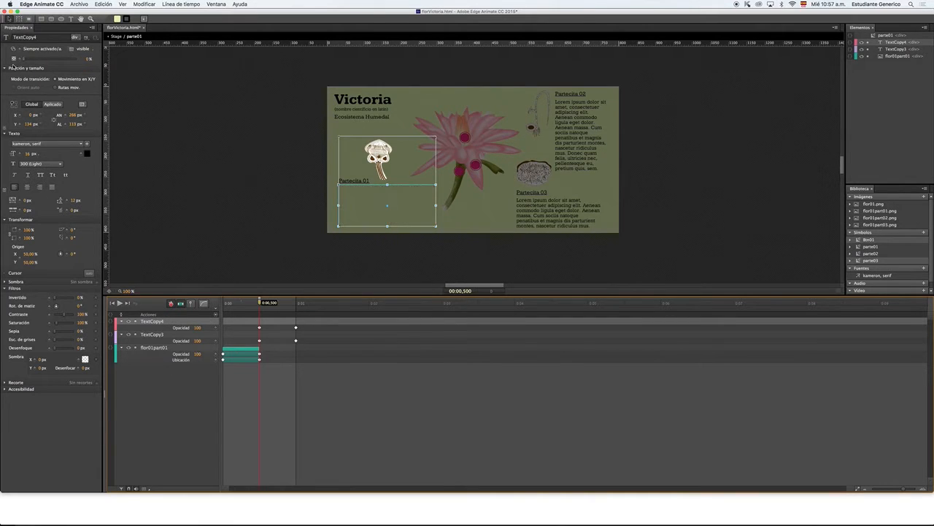
pyautogui.click(260, 342)
pyautogui.moveTo(76, 60); pyautogui.dragTo(23, 65)
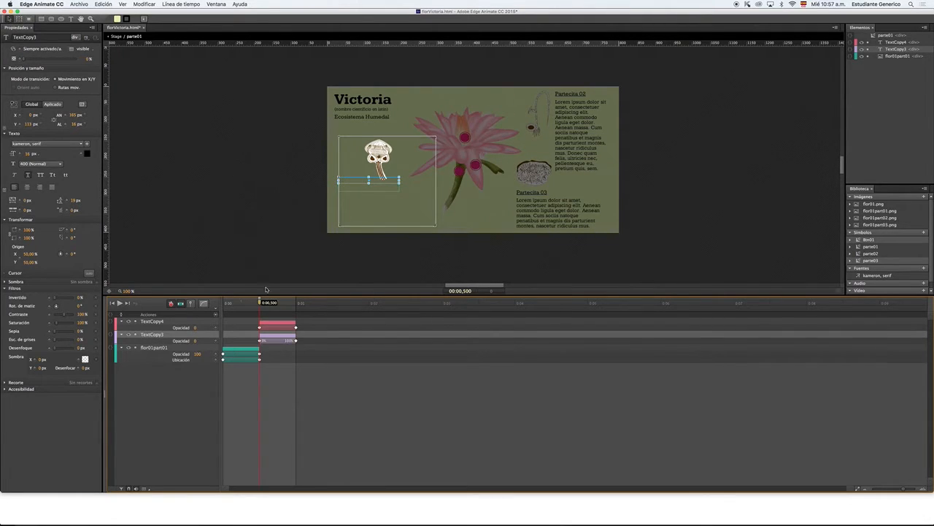
# - Play the parte01 animation from the start and scrub through it to check the image movement and text fade-in
pyautogui.moveTo(260, 302); pyautogui.dragTo(208, 303)
pyautogui.press('space')
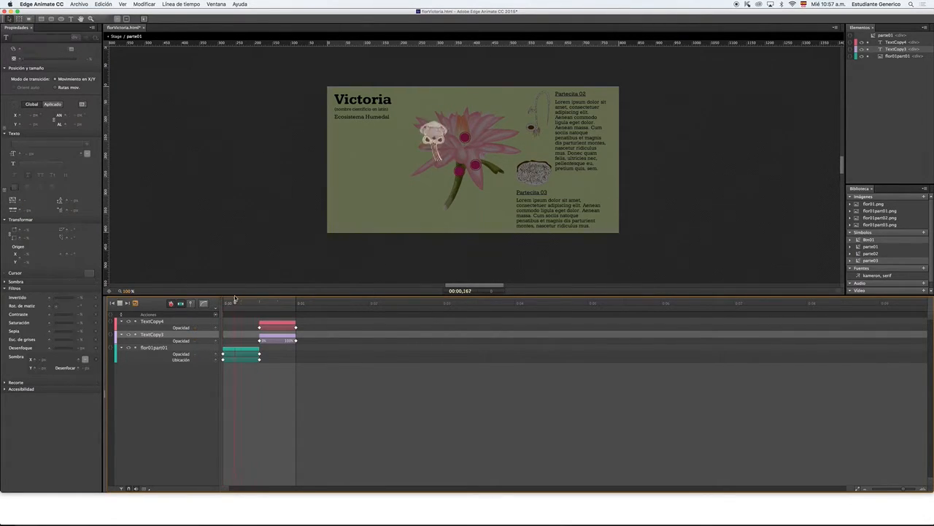
pyautogui.press('space')
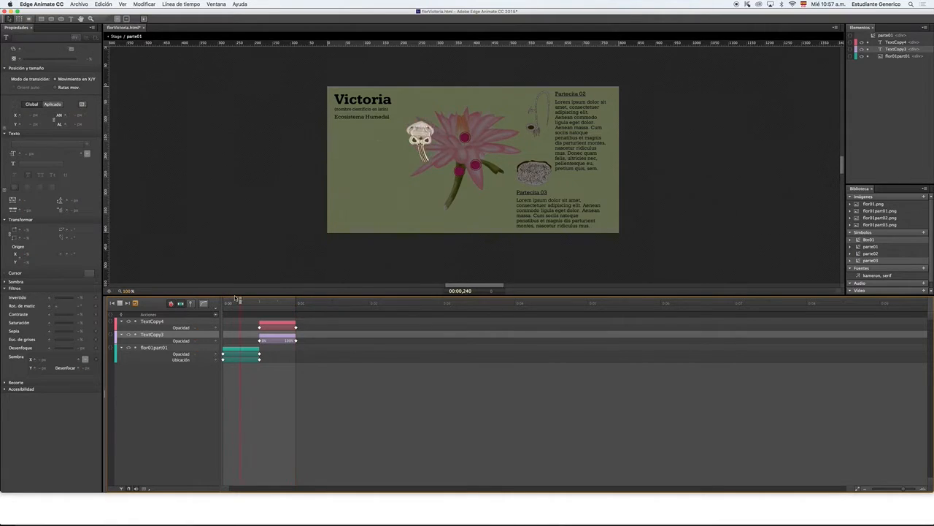
pyautogui.click(237, 299)
pyautogui.press('space')
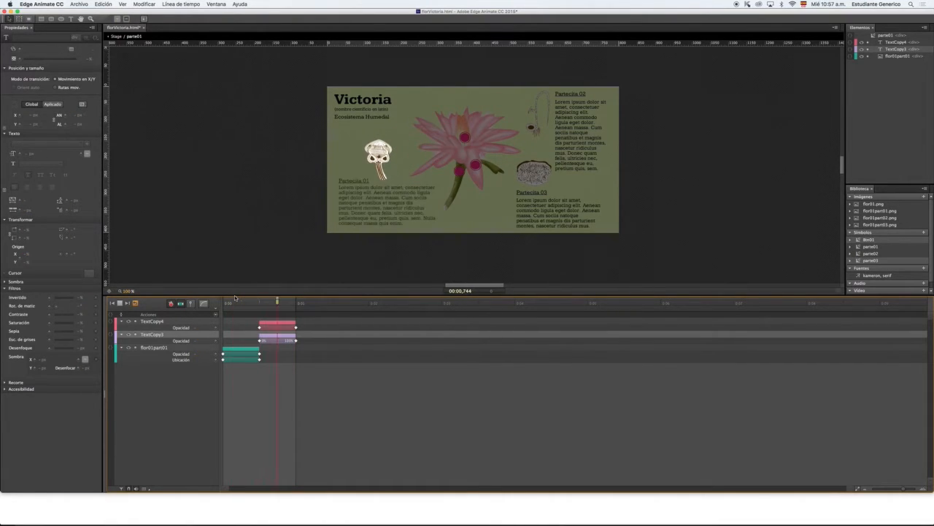
pyautogui.press('space')
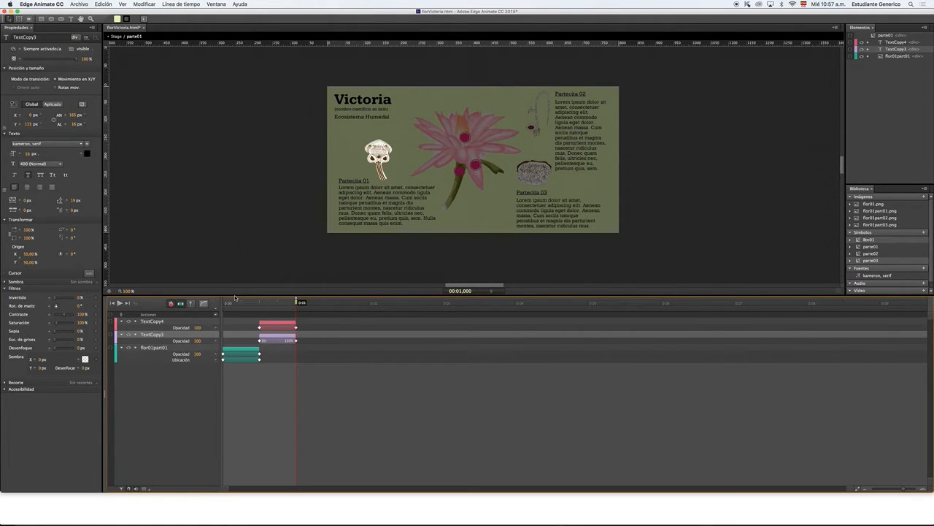
pyautogui.click(305, 309)
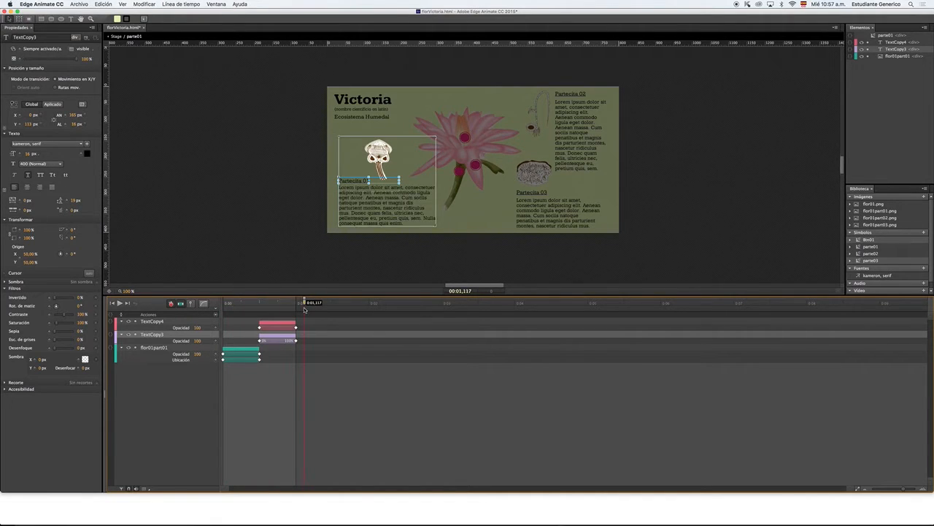
pyautogui.moveTo(304, 308); pyautogui.dragTo(253, 308)
# - Add scale keyframes to flor01part01 at 0:00, shrink it there, and enlarge it to 77 × 113 px at 0:00.500
pyautogui.press('Home')
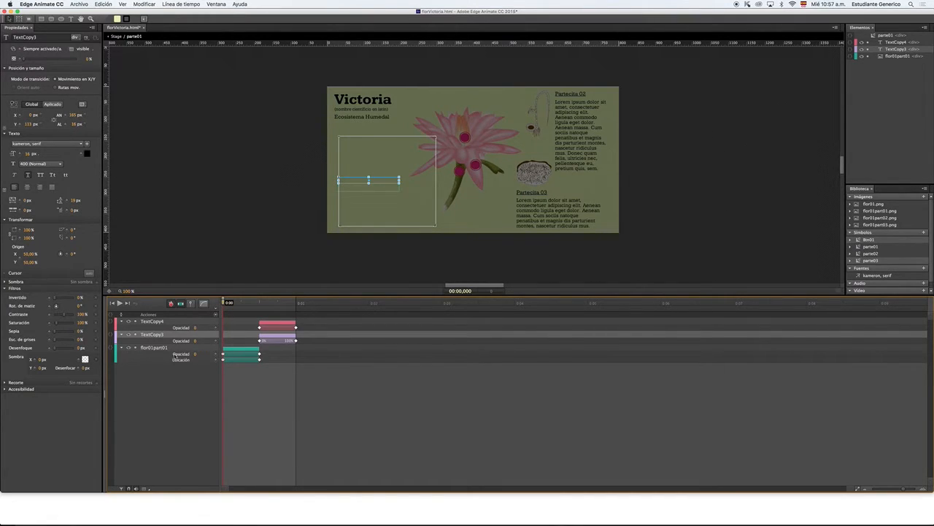
pyautogui.click(157, 348)
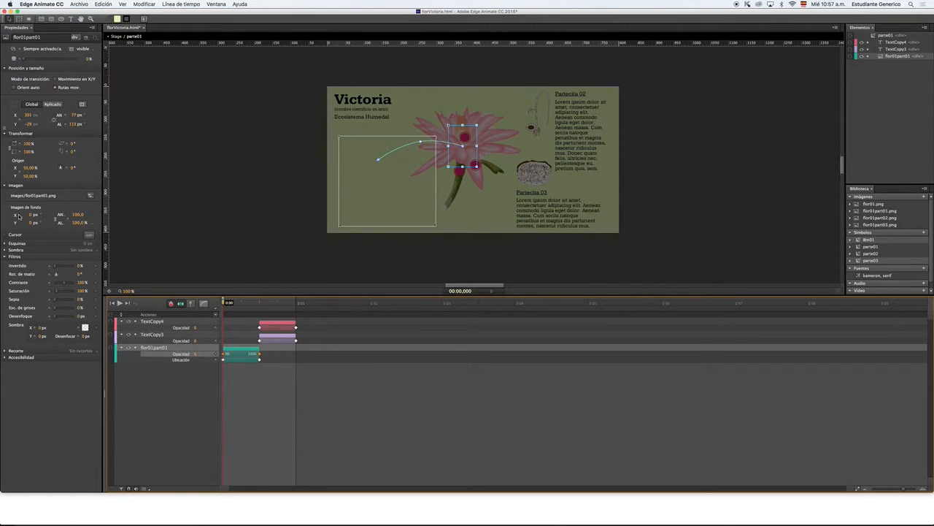
pyautogui.click(19, 143)
pyautogui.click(19, 144)
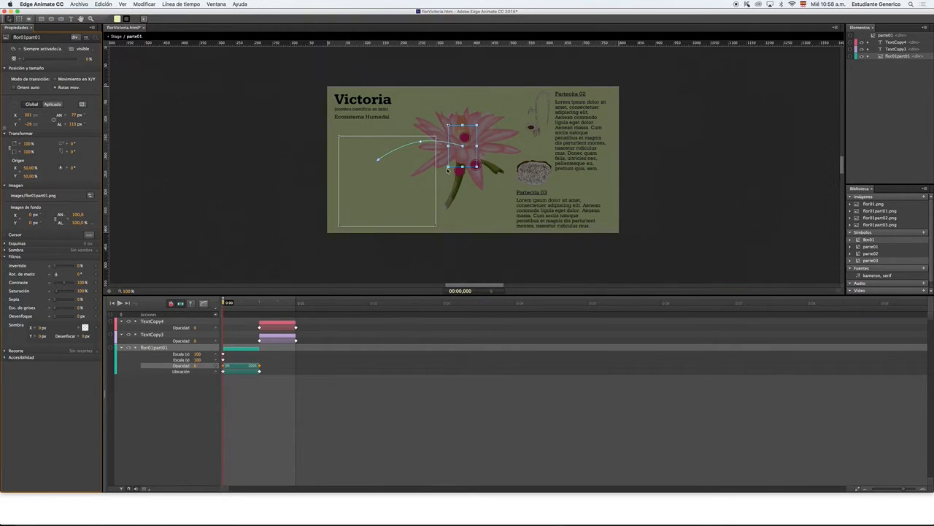
pyautogui.moveTo(448, 166); pyautogui.dragTo(453, 158)
pyautogui.moveTo(227, 302); pyautogui.dragTo(259, 302)
pyautogui.moveTo(369, 173); pyautogui.dragTo(365, 179)
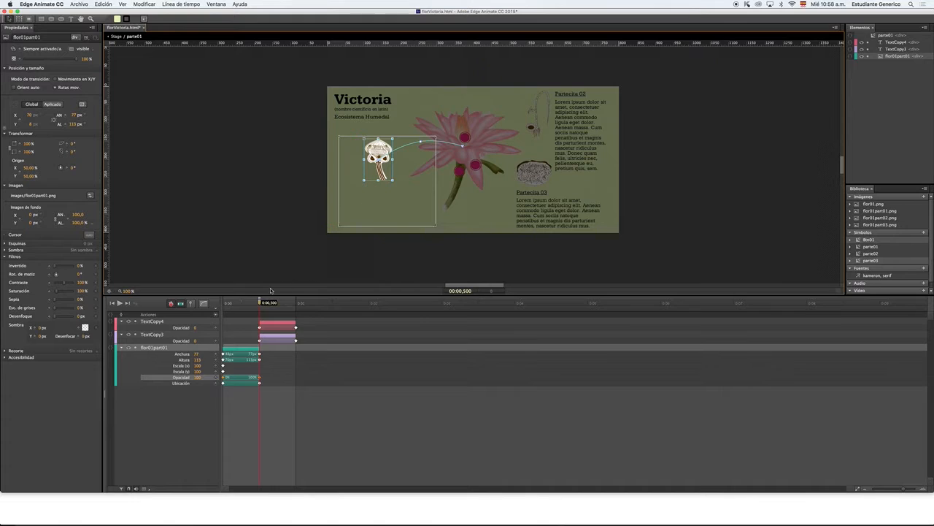
pyautogui.moveTo(261, 301); pyautogui.dragTo(310, 302)
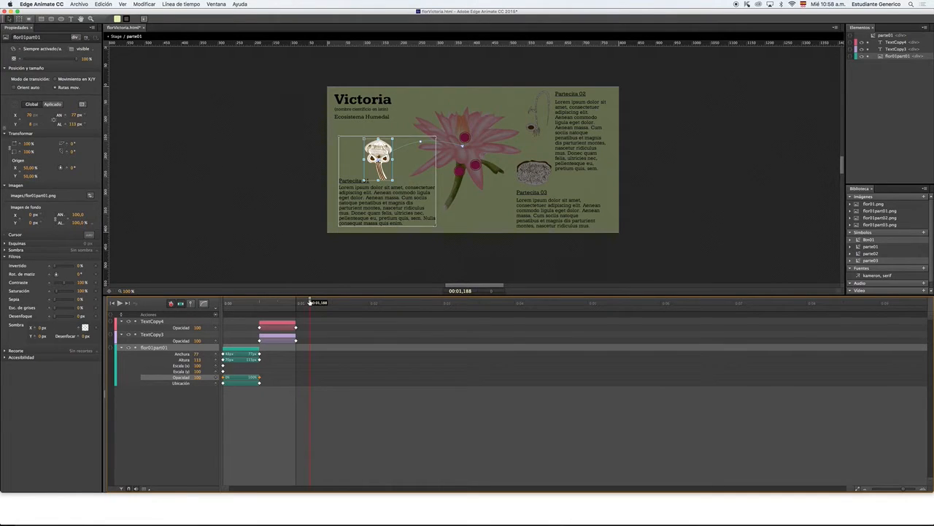
# - Return to the Stage and open the parte02 symbol for editing
pyautogui.click(257, 217)
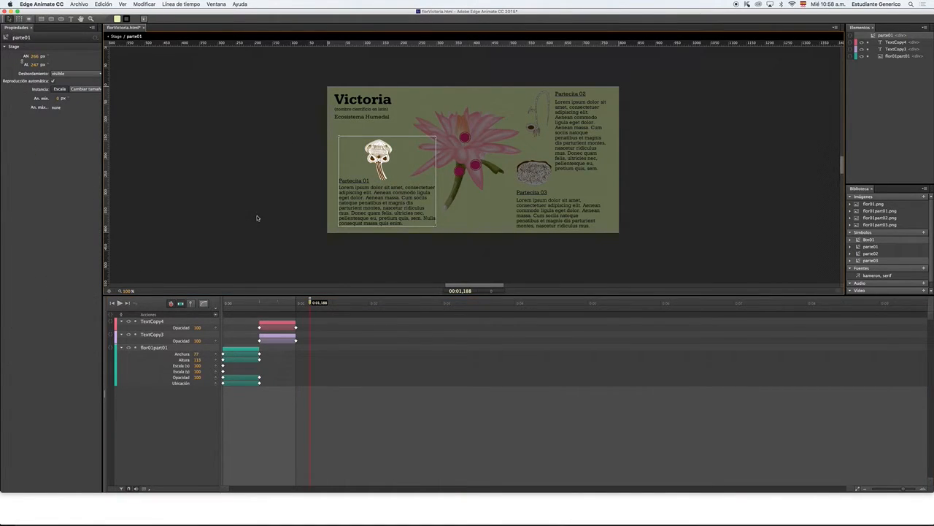
pyautogui.click(113, 36)
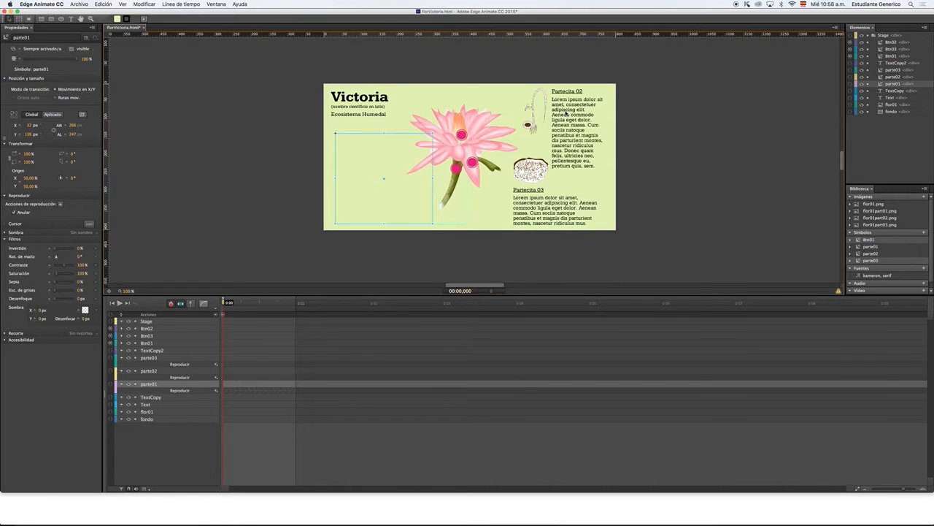
pyautogui.click(566, 113)
pyautogui.doubleClick(566, 111)
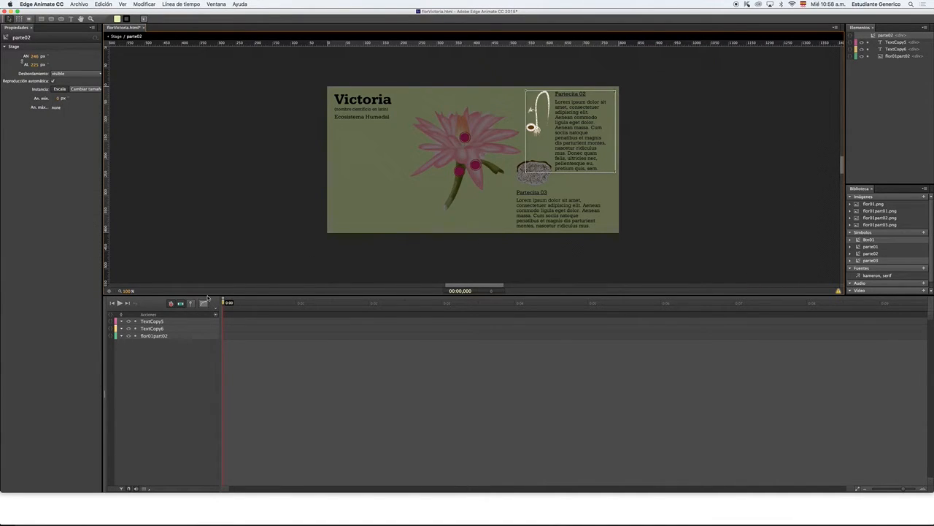
# - Add X/Y position and horizontal and vertical scale keyframes to flor01part02 at 0:00 and 0:00.500
pyautogui.click(153, 335)
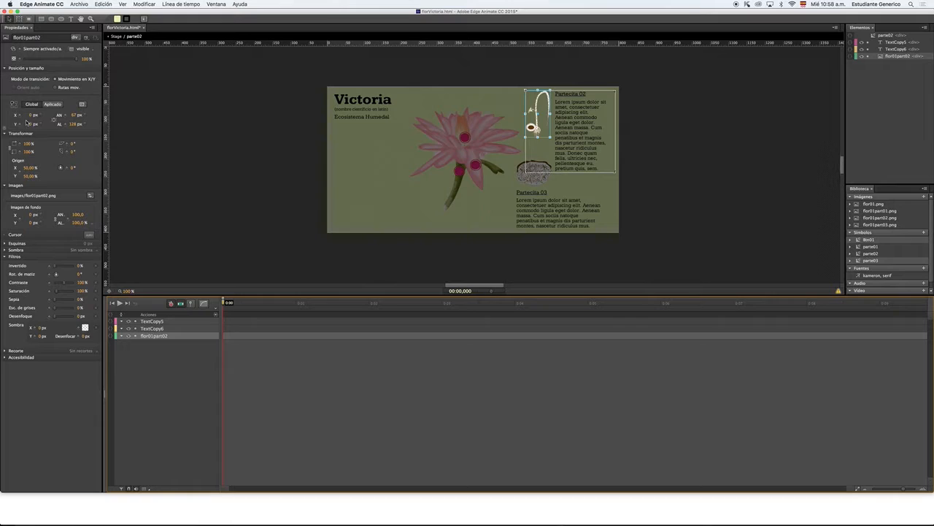
pyautogui.click(18, 117)
pyautogui.click(19, 125)
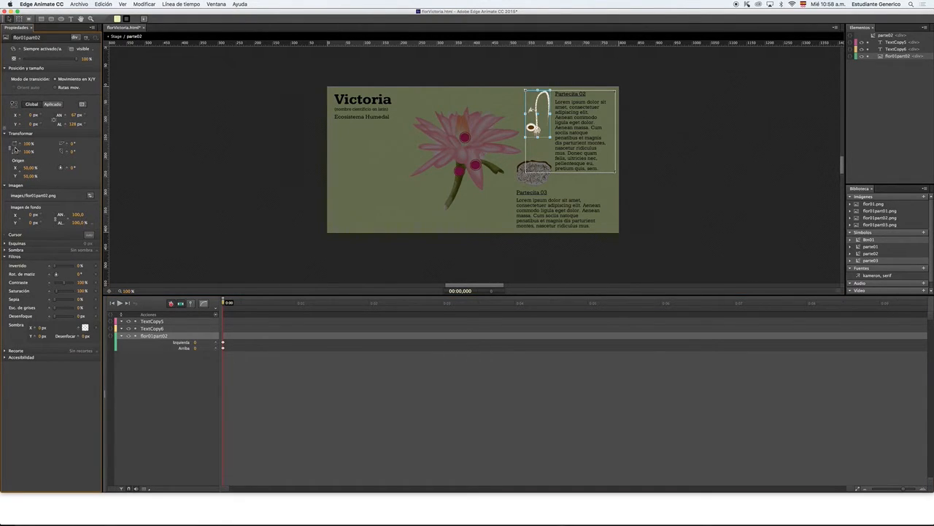
pyautogui.click(19, 151)
pyautogui.click(18, 151)
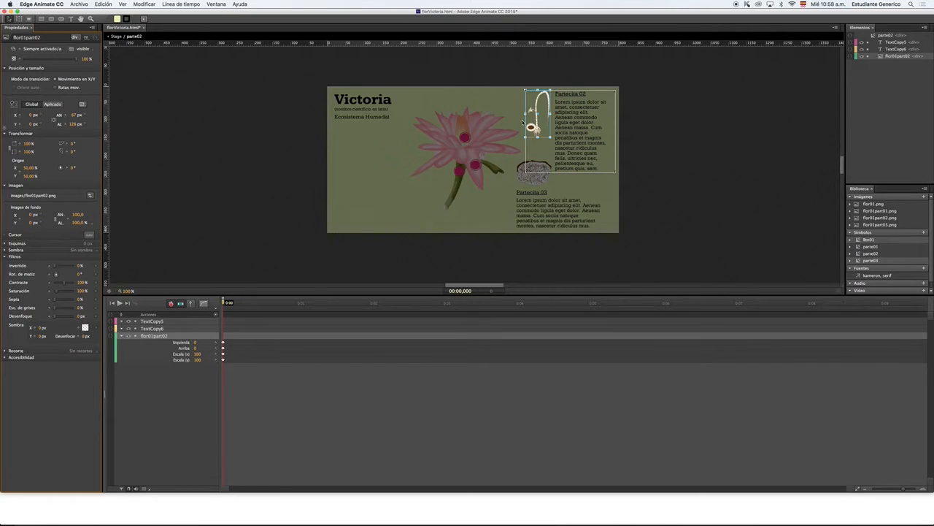
pyautogui.moveTo(223, 302); pyautogui.dragTo(259, 310)
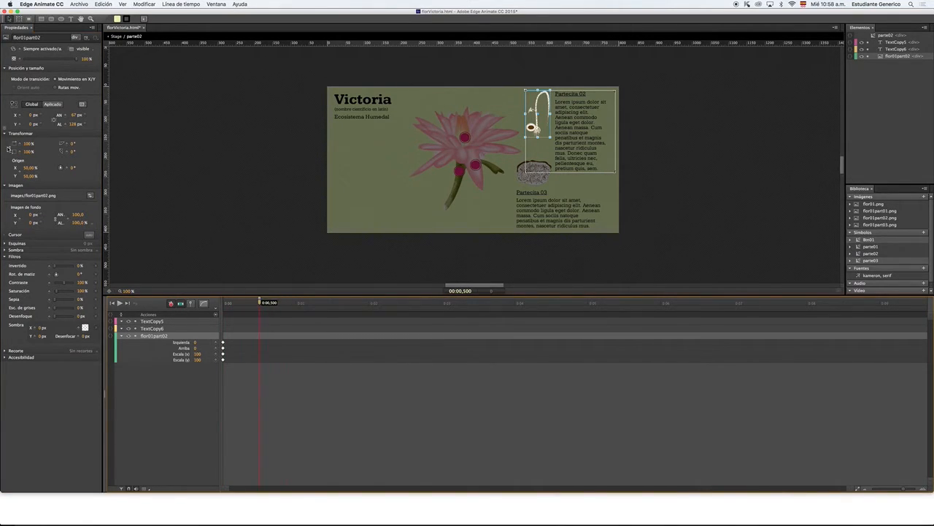
pyautogui.click(19, 152)
pyautogui.click(216, 354)
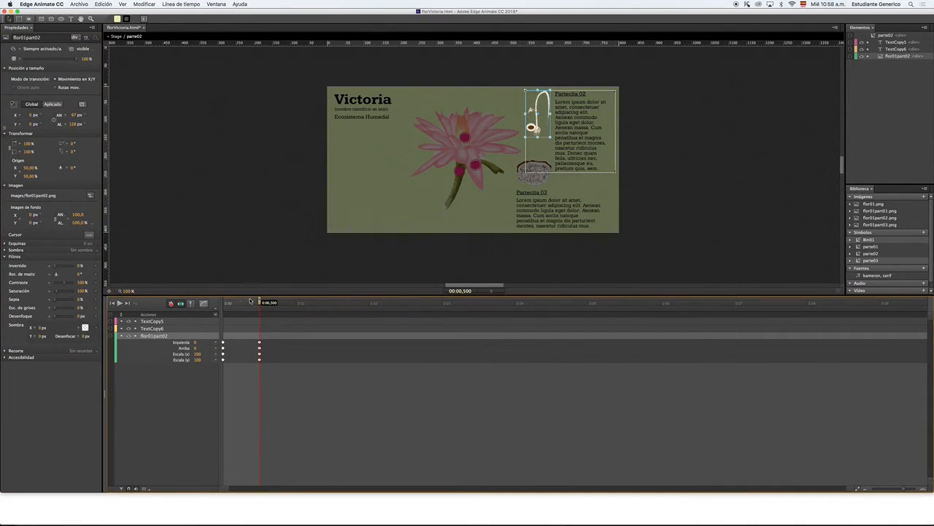
# - At 0:00, place flor01part02 over the flower at about X -193, Y 167 px, sized about 30 × 58 px, with 0% opacity
pyautogui.moveTo(248, 302); pyautogui.dragTo(207, 312)
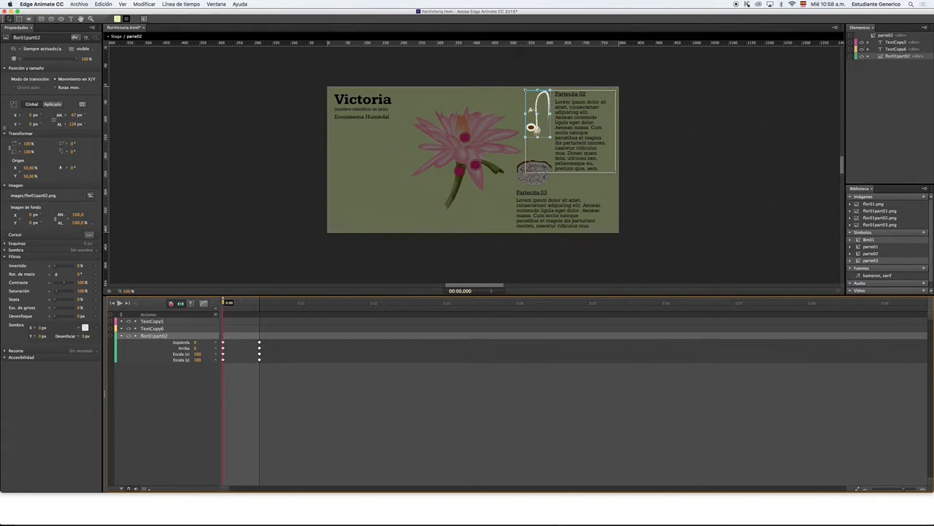
pyautogui.moveTo(538, 104); pyautogui.dragTo(452, 171)
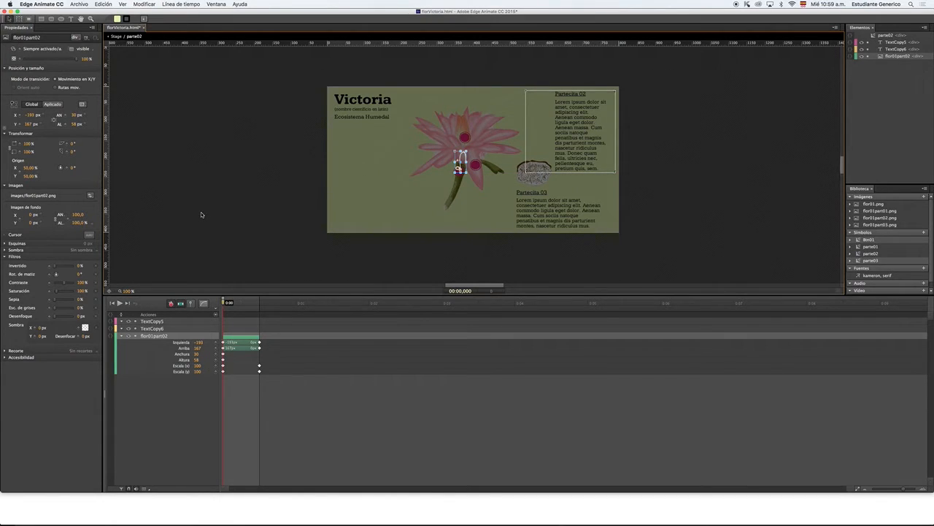
pyautogui.click(20, 59)
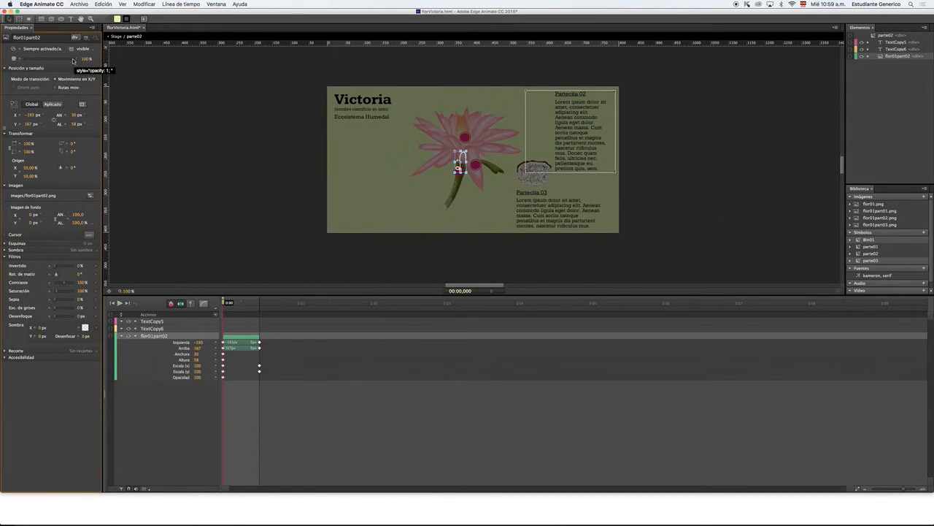
pyautogui.moveTo(75, 60); pyautogui.dragTo(20, 61)
# - At 0:00.500, set flor01part02's opacity to 100% and enlarge it to about 138 px tall
pyautogui.moveTo(228, 302); pyautogui.dragTo(259, 302)
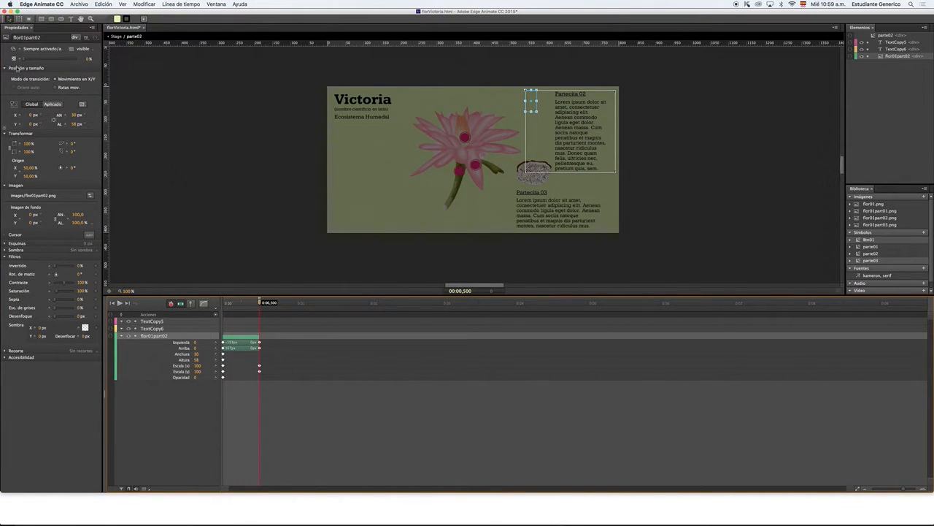
pyautogui.moveTo(21, 61); pyautogui.dragTo(84, 61)
pyautogui.moveTo(538, 111); pyautogui.dragTo(552, 143)
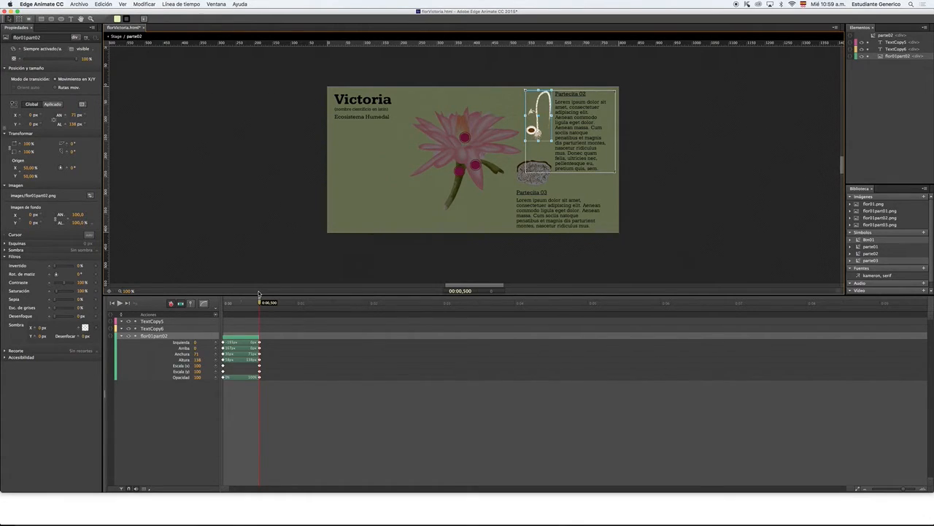
# - Add position and opacity keyframes to the Partecita 02 title and body text at 0:00.500 and 0:01
pyautogui.moveTo(260, 304); pyautogui.dragTo(210, 312)
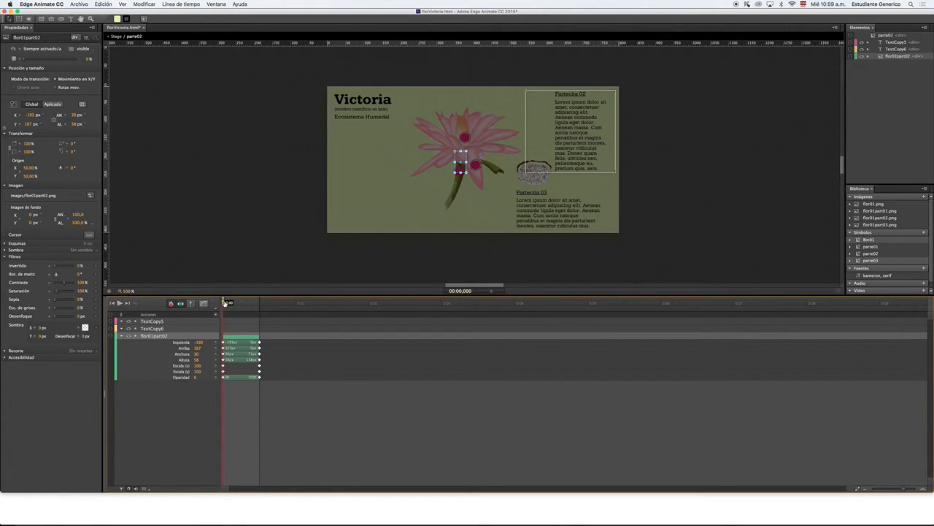
pyautogui.moveTo(227, 303); pyautogui.dragTo(260, 302)
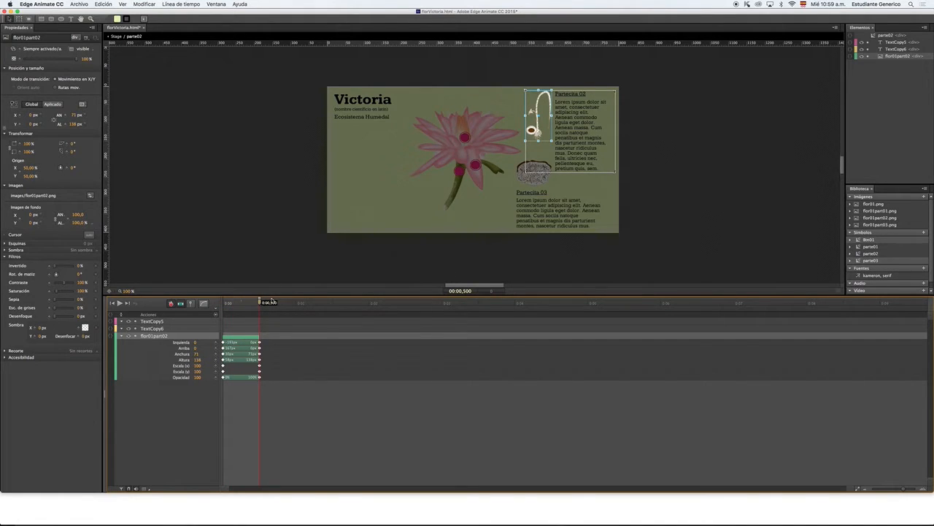
pyautogui.click(569, 146)
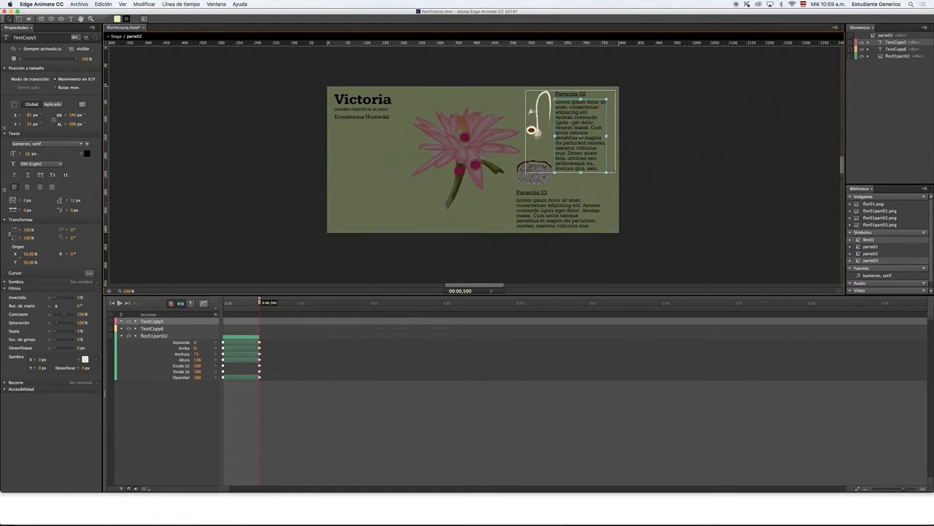
pyautogui.keyDown('shift'); pyautogui.click(582, 95); pyautogui.keyUp('shift')
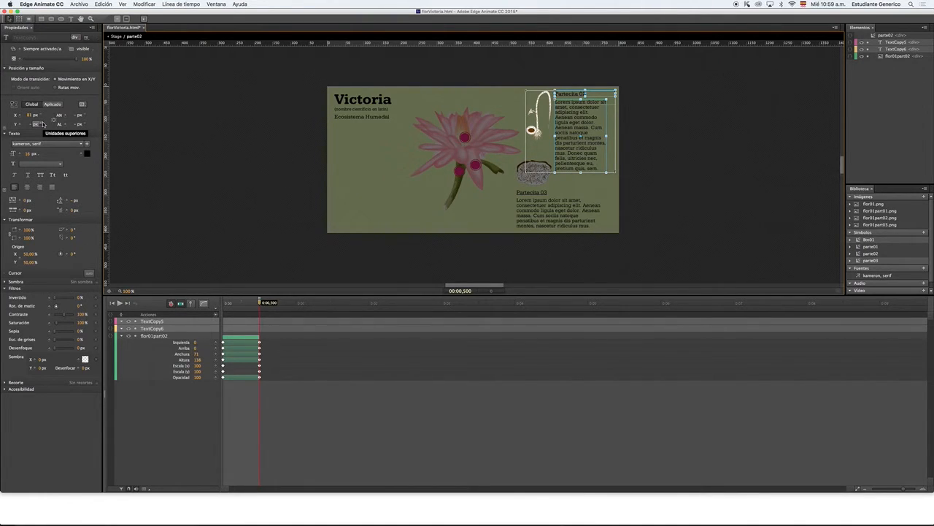
pyautogui.click(19, 115)
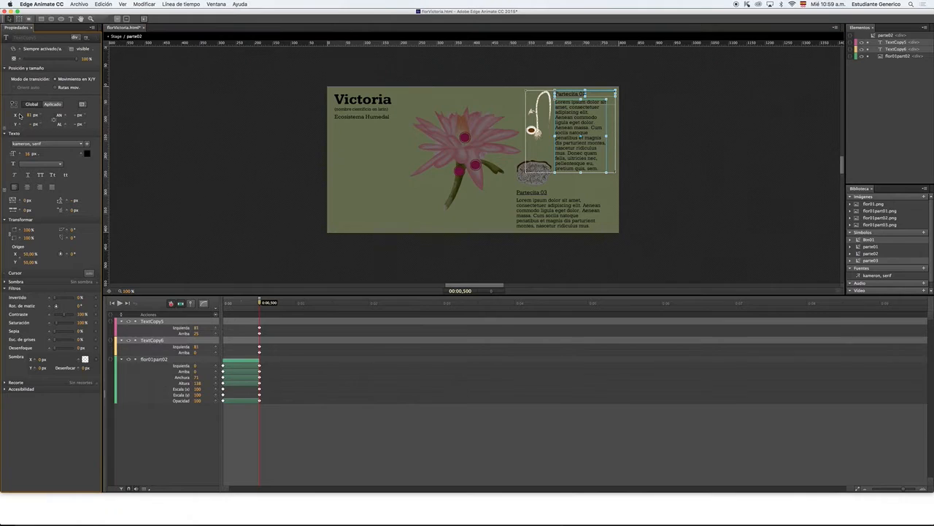
pyautogui.click(14, 59)
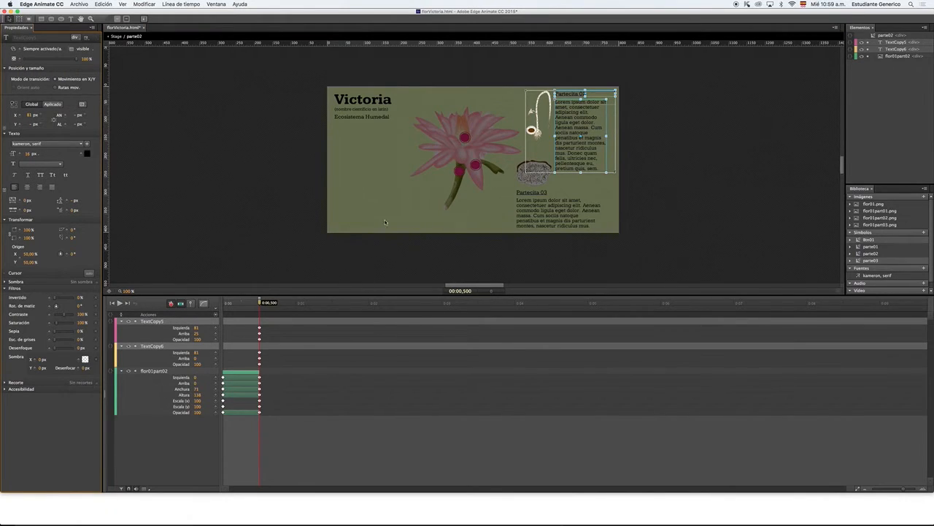
pyautogui.moveTo(261, 303); pyautogui.dragTo(297, 303)
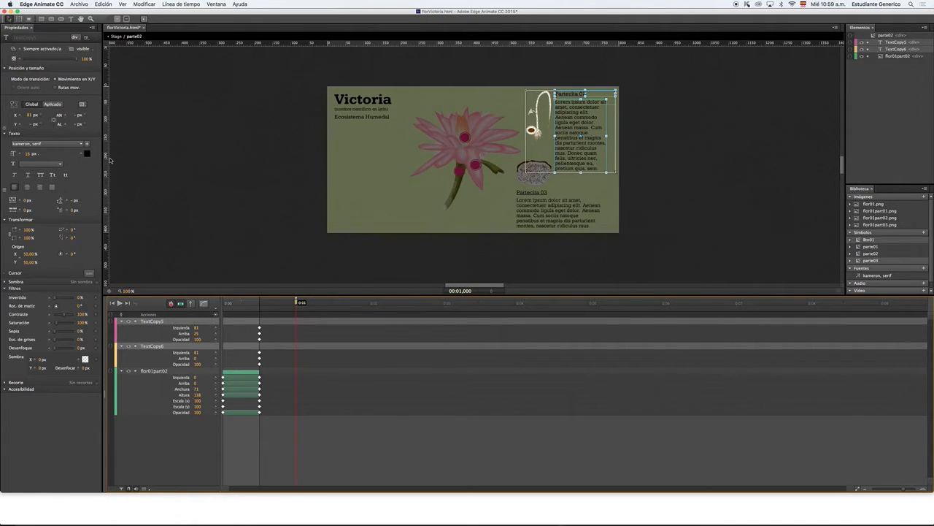
pyautogui.click(20, 59)
pyautogui.click(17, 116)
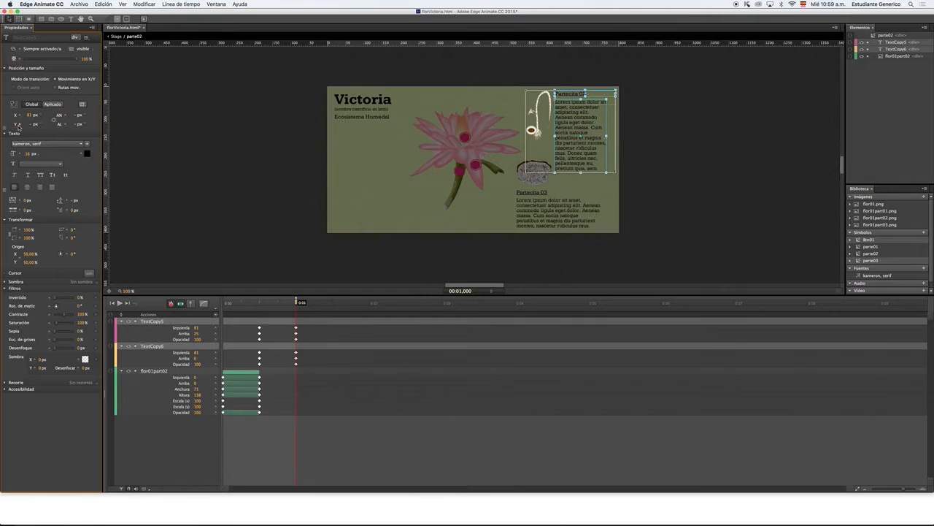
pyautogui.click(553, 64)
pyautogui.click(570, 94)
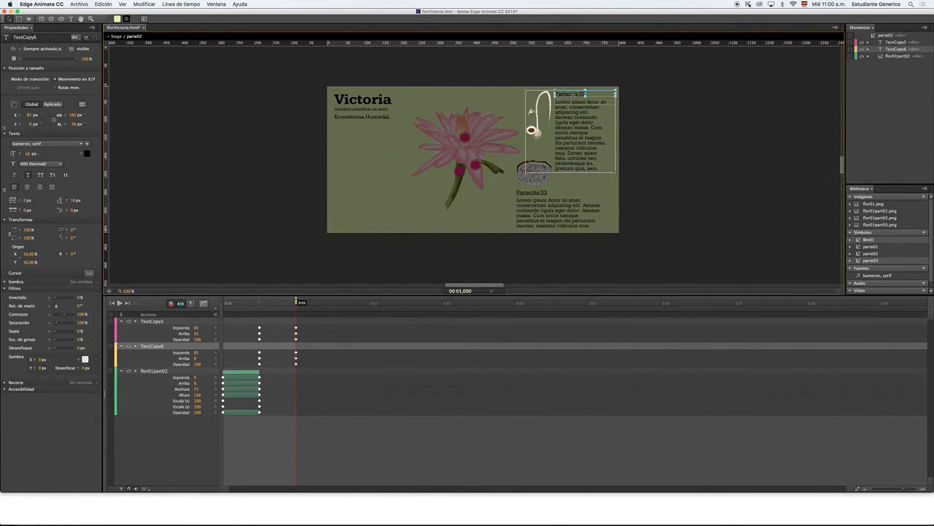
pyautogui.moveTo(571, 94); pyautogui.dragTo(573, 79)
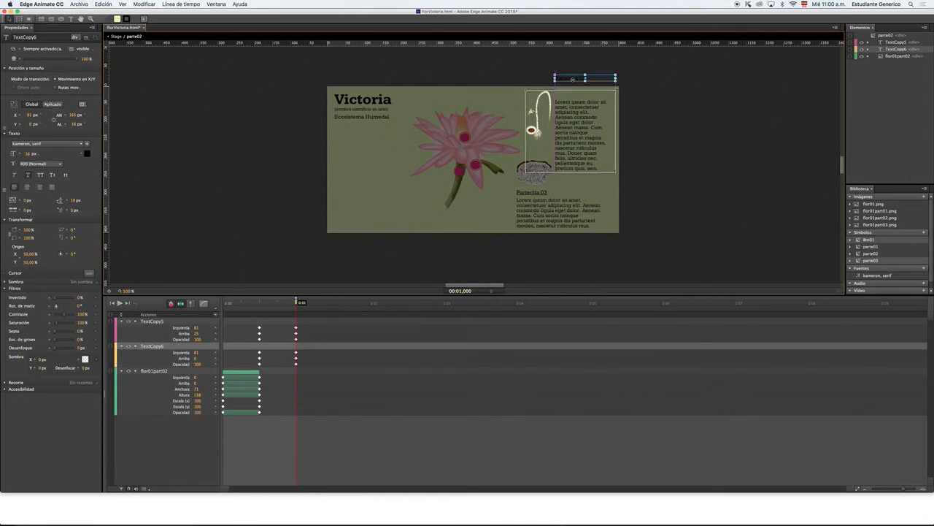
pyautogui.press('super+z')
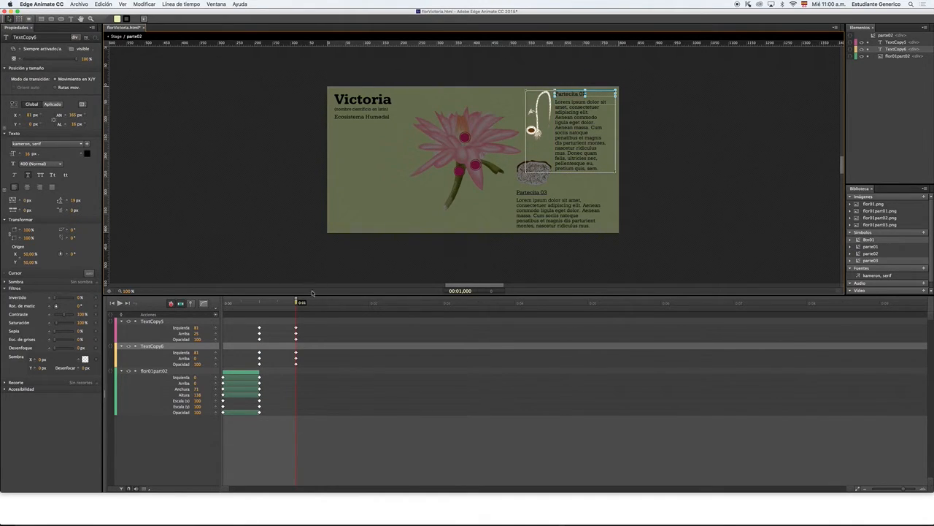
# - At 0:00.500, move the Partecita 02 title up to about Y -34 px and its body text to about X 269 px, both at 0% opacity
pyautogui.moveTo(296, 303); pyautogui.dragTo(260, 302)
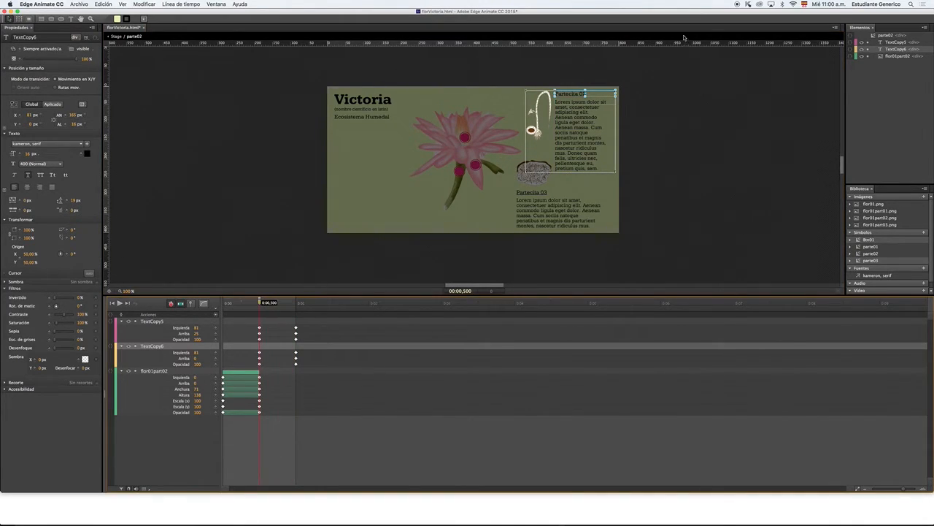
pyautogui.moveTo(569, 94); pyautogui.dragTo(570, 82)
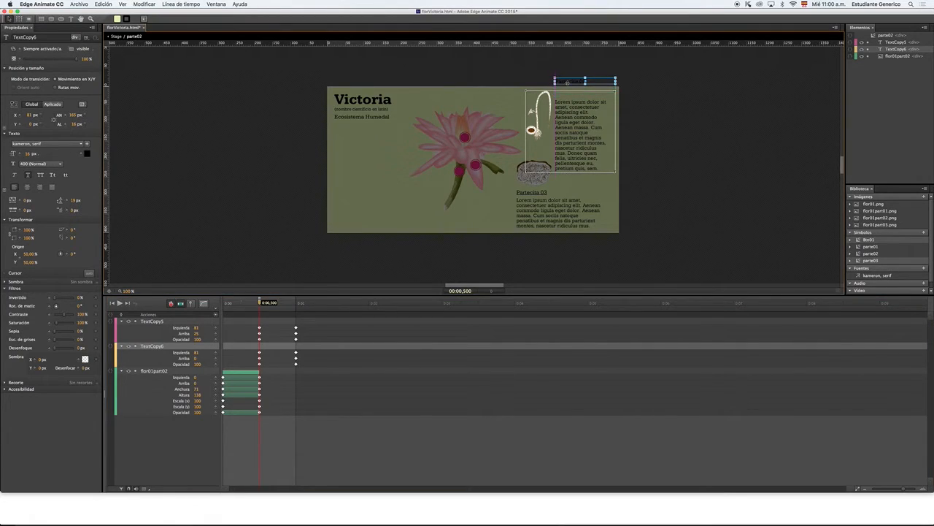
pyautogui.moveTo(579, 161); pyautogui.dragTo(647, 160)
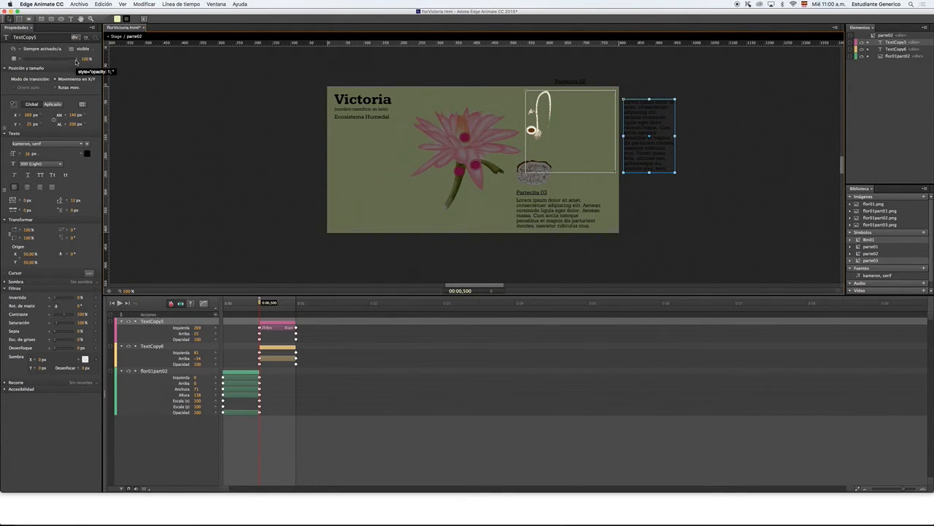
pyautogui.moveTo(76, 59); pyautogui.dragTo(20, 60)
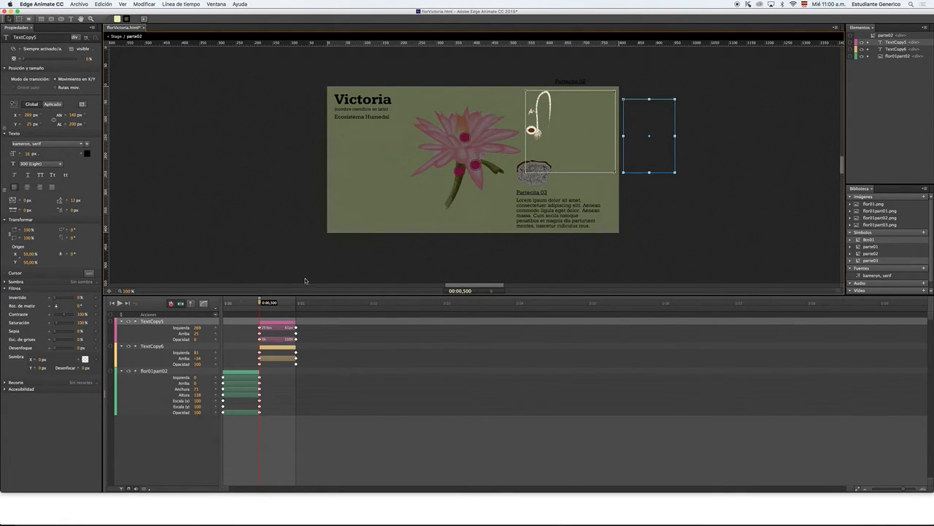
pyautogui.click(564, 83)
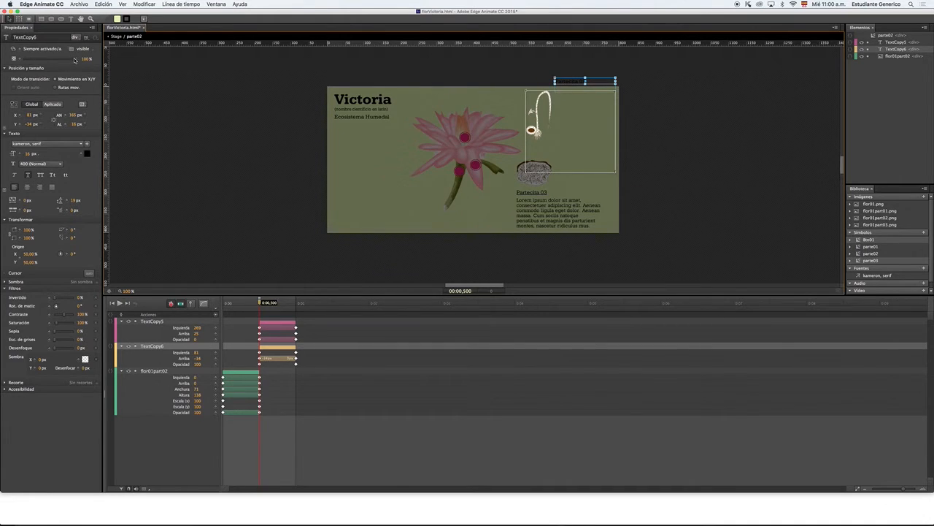
pyautogui.moveTo(75, 59); pyautogui.dragTo(13, 60)
# - Play the parte02 animation from the start to preview the image and text entrances
pyautogui.moveTo(260, 302); pyautogui.dragTo(213, 311)
pyautogui.press('space')
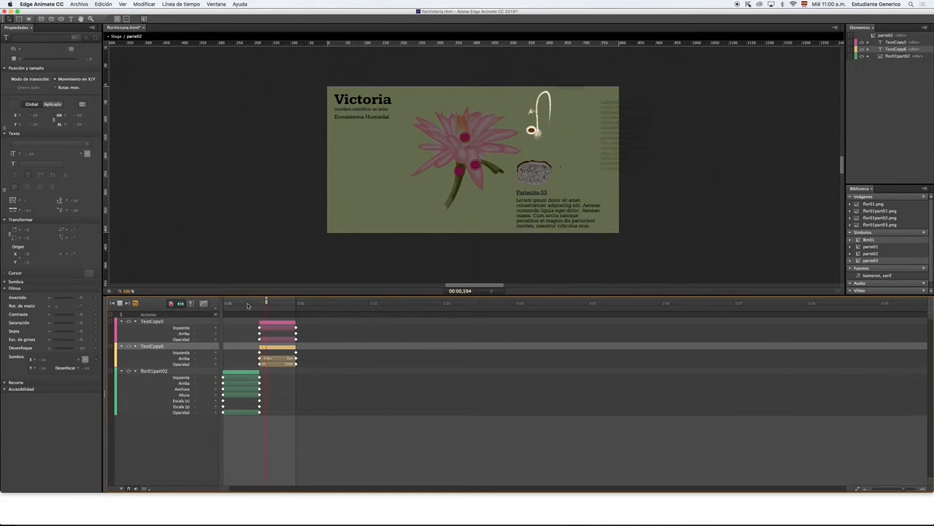
pyautogui.press('space')
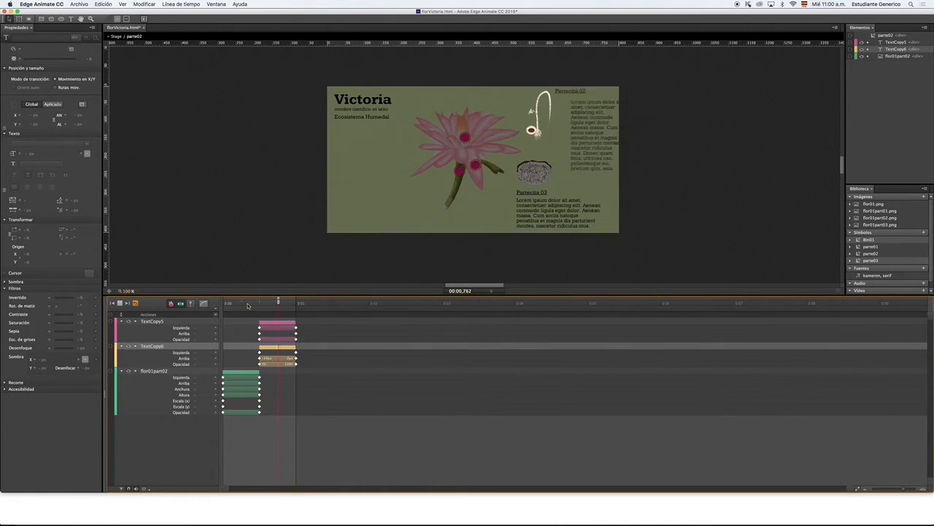
pyautogui.press('space')
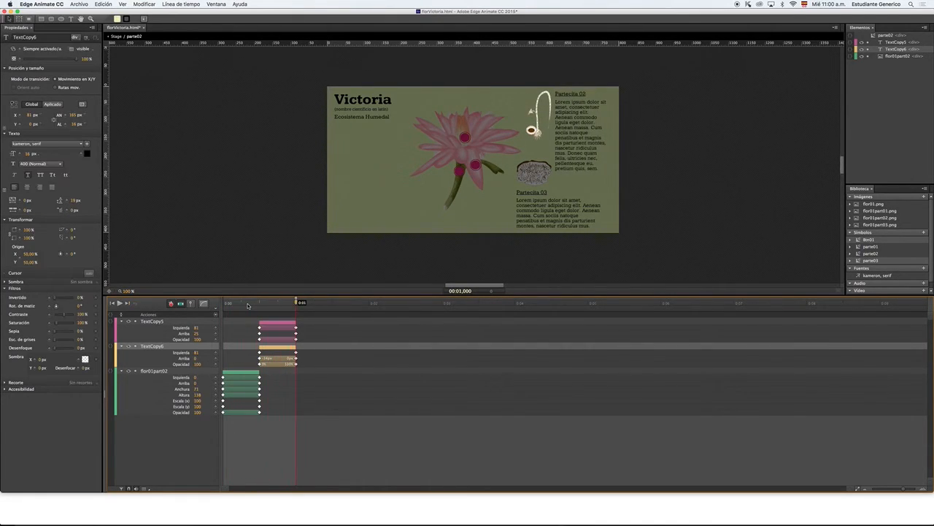
pyautogui.press('space')
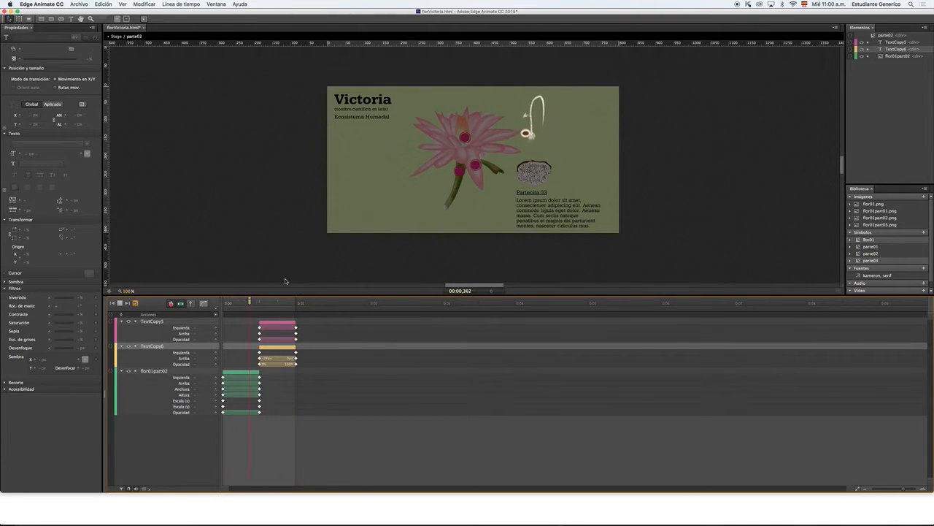
# - Return to the Stage and open the parte03 symbol for editing
pyautogui.click(116, 37)
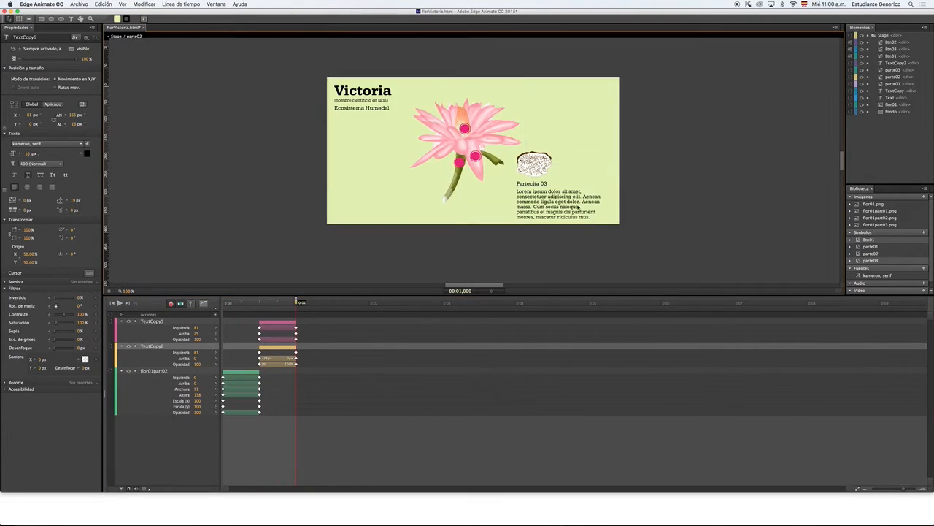
pyautogui.click(538, 170)
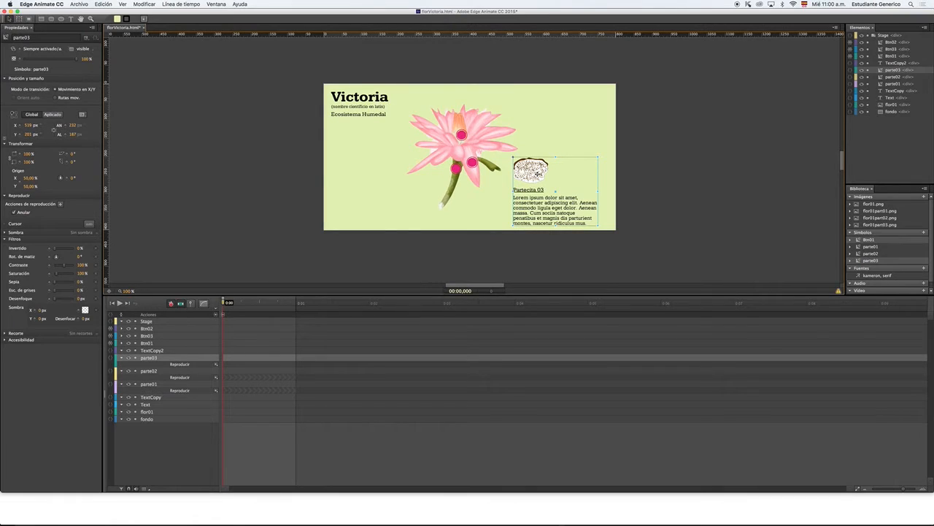
pyautogui.doubleClick(538, 173)
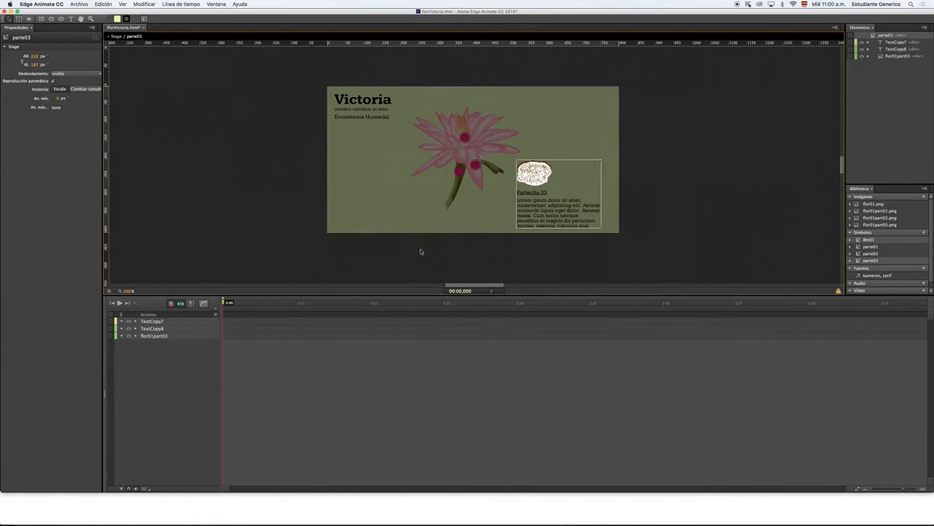
# - Switch flor01part03 to motion-path transitions and add horizontal and vertical scale keyframes at 0:00
pyautogui.click(182, 333)
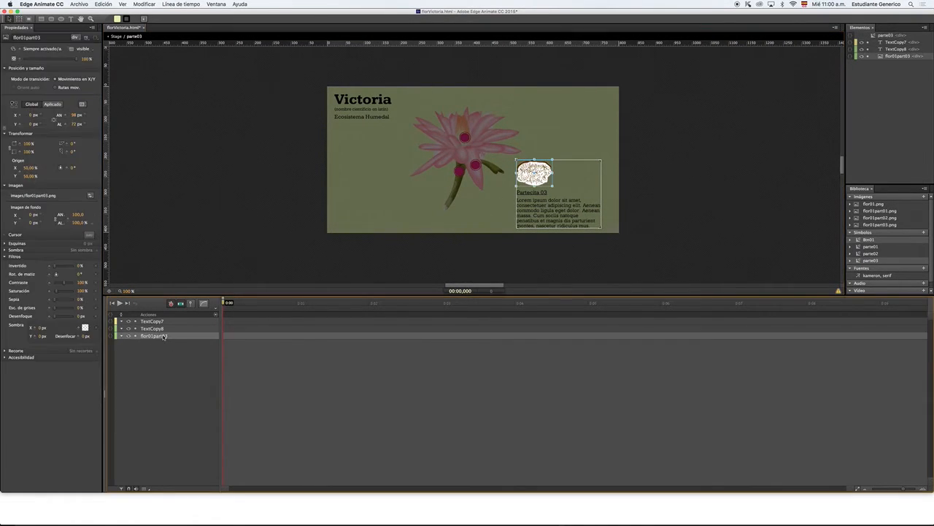
pyautogui.click(54, 88)
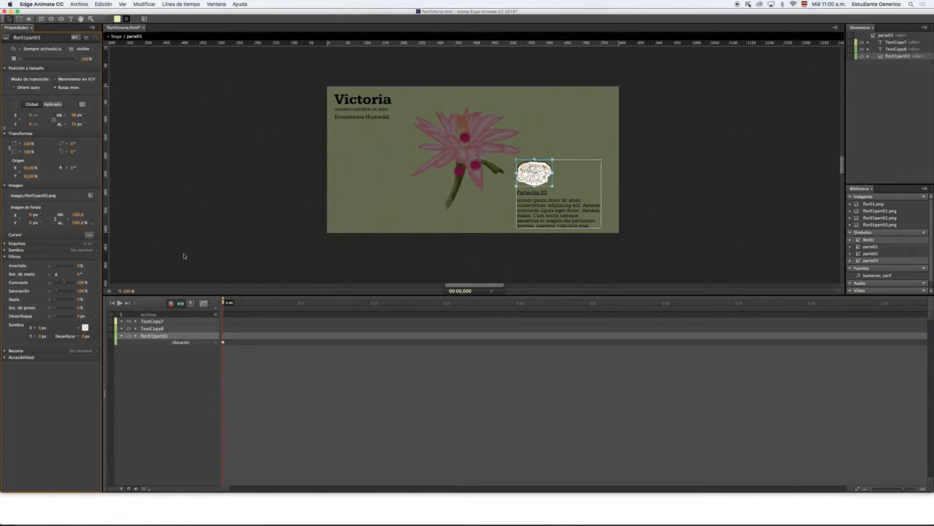
pyautogui.click(22, 144)
pyautogui.click(22, 151)
# - Size flor01part03 about 102 × 75 px at 0:00.500, and about 36 × 27 px over the flower at X -127, Y 21 px at 0:00
pyautogui.moveTo(226, 302); pyautogui.dragTo(260, 303)
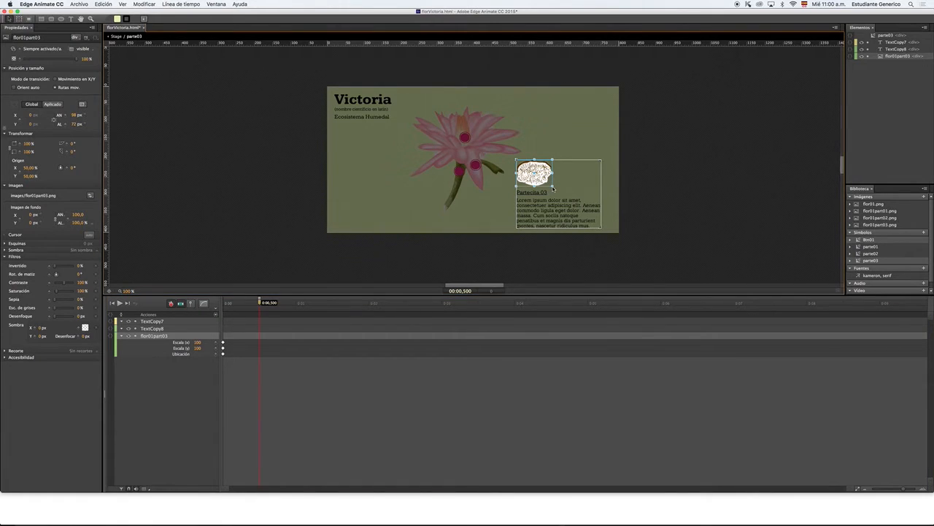
pyautogui.moveTo(553, 186); pyautogui.dragTo(552, 186)
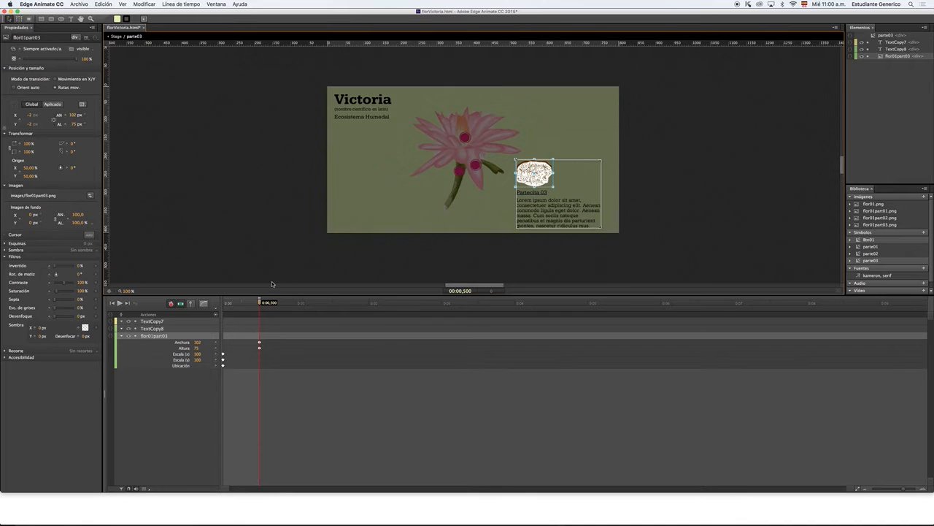
pyautogui.moveTo(257, 302); pyautogui.dragTo(223, 303)
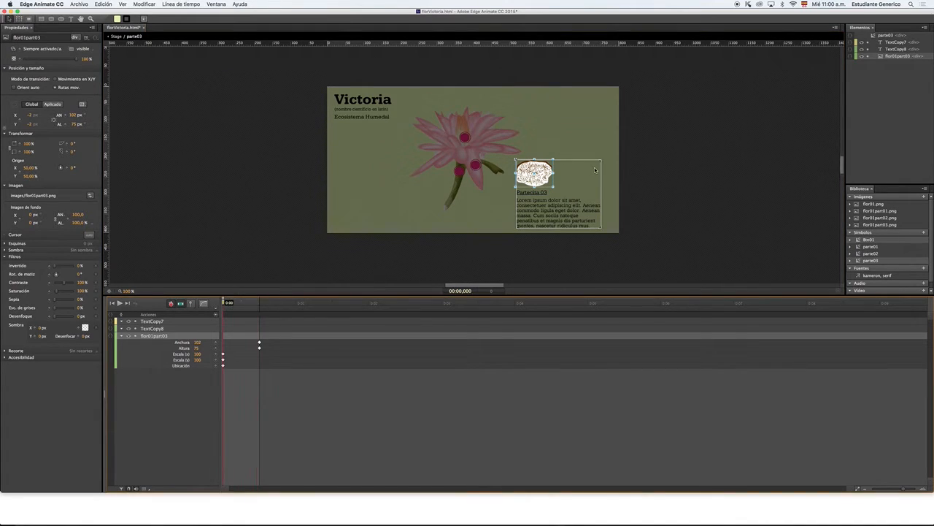
pyautogui.moveTo(544, 178); pyautogui.dragTo(488, 186)
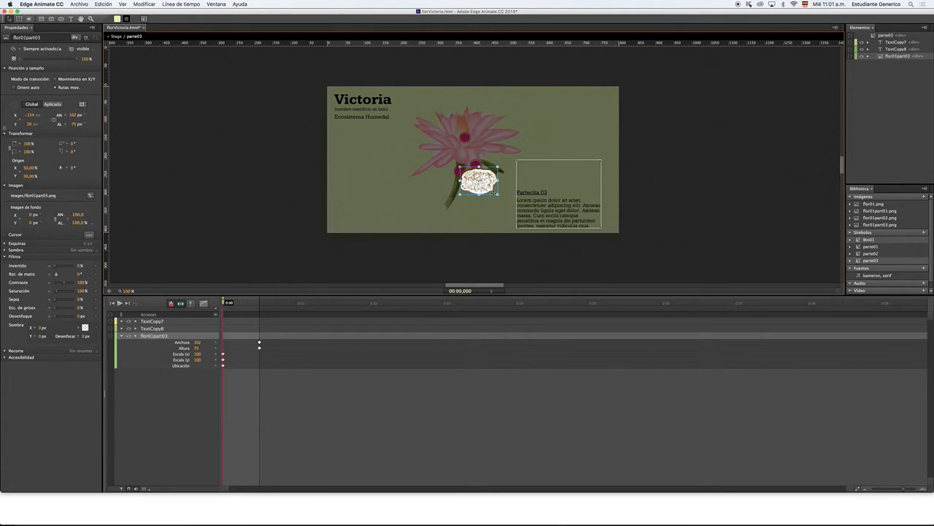
pyautogui.moveTo(498, 195); pyautogui.dragTo(476, 171)
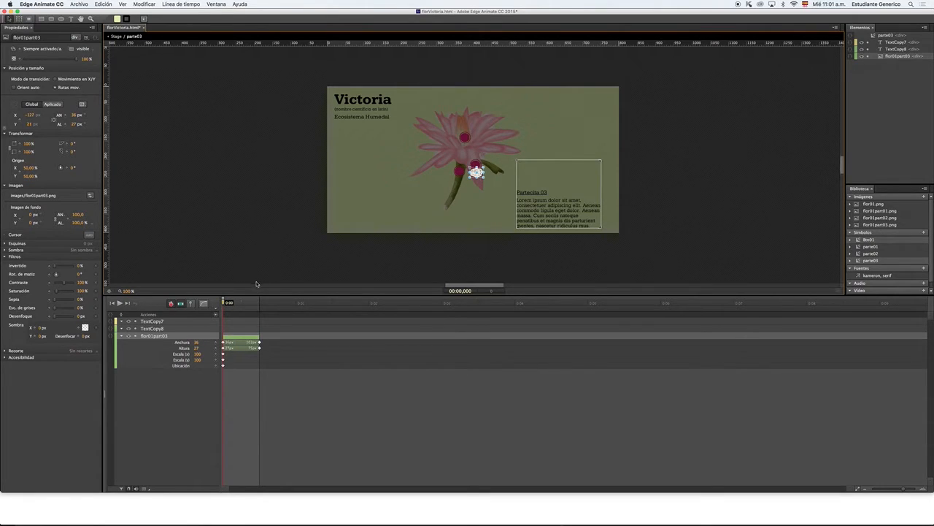
# - Move flor01part03 to about X 14 px at 0:00.500 and fade it in from 0% opacity at 0:00 to 100% there
pyautogui.moveTo(229, 303); pyautogui.dragTo(259, 300)
pyautogui.moveTo(488, 176); pyautogui.dragTo(549, 177)
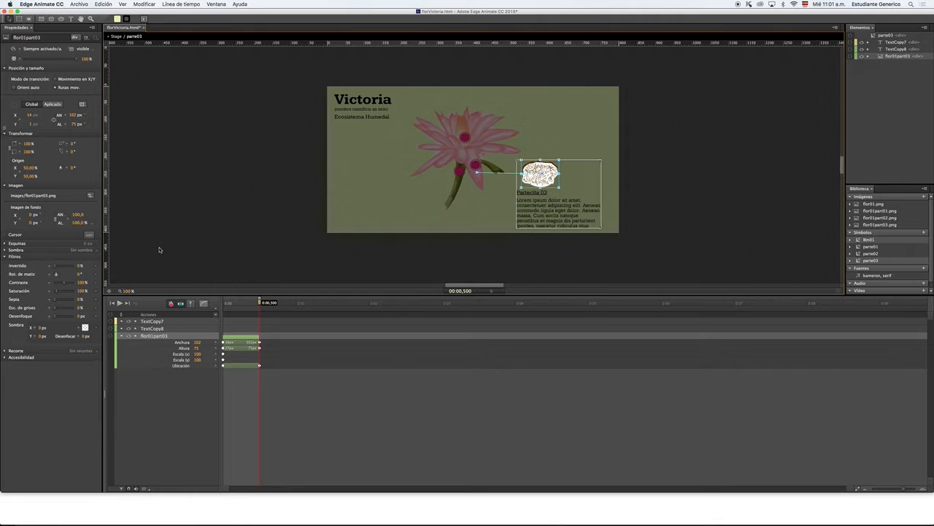
pyautogui.click(20, 59)
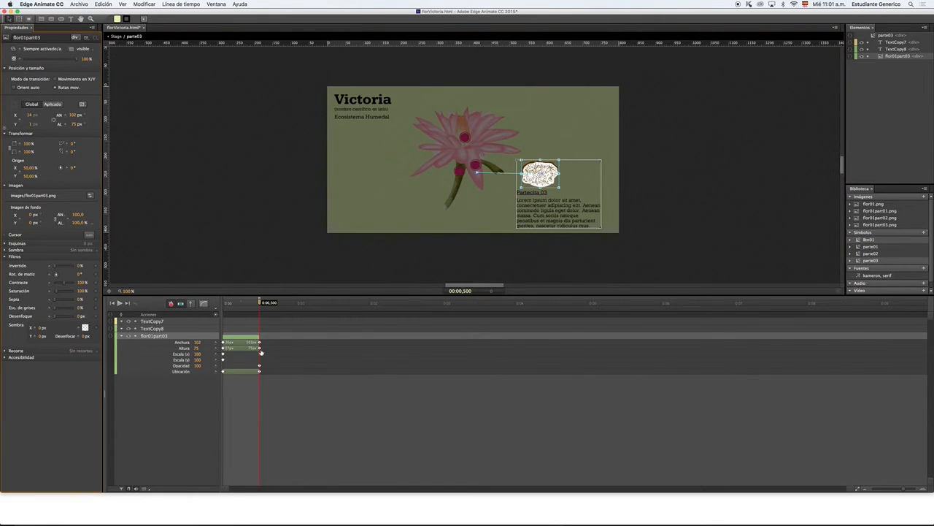
pyautogui.moveTo(257, 313); pyautogui.dragTo(206, 312)
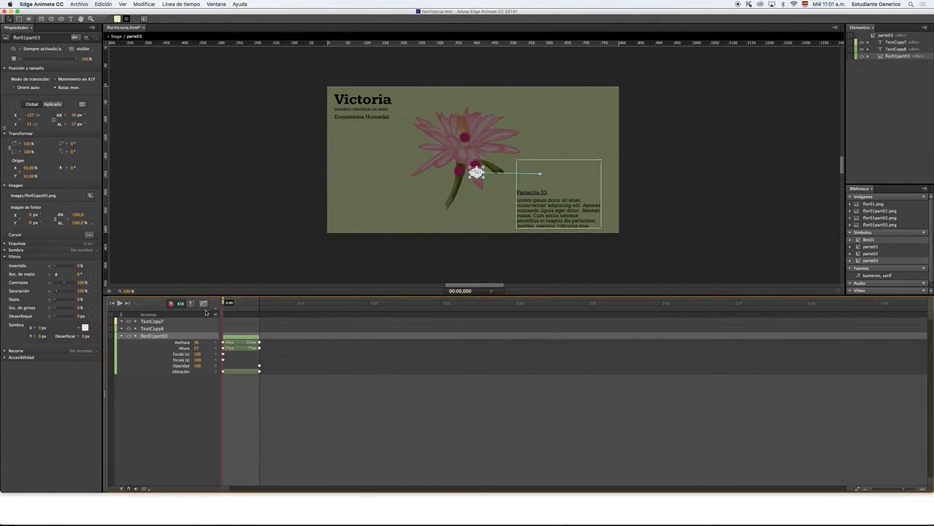
pyautogui.moveTo(76, 59); pyautogui.dragTo(5, 63)
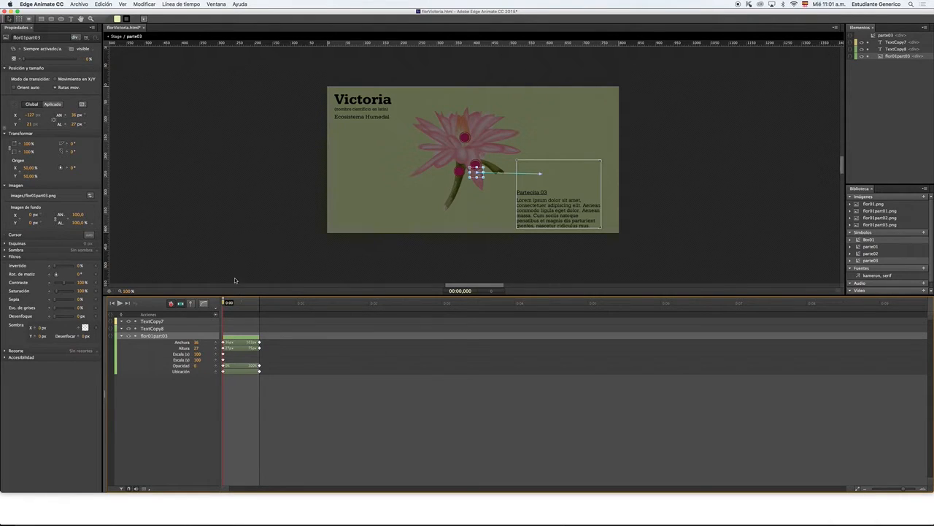
# - Set the easing of flor01part03's location transition
pyautogui.click(187, 372)
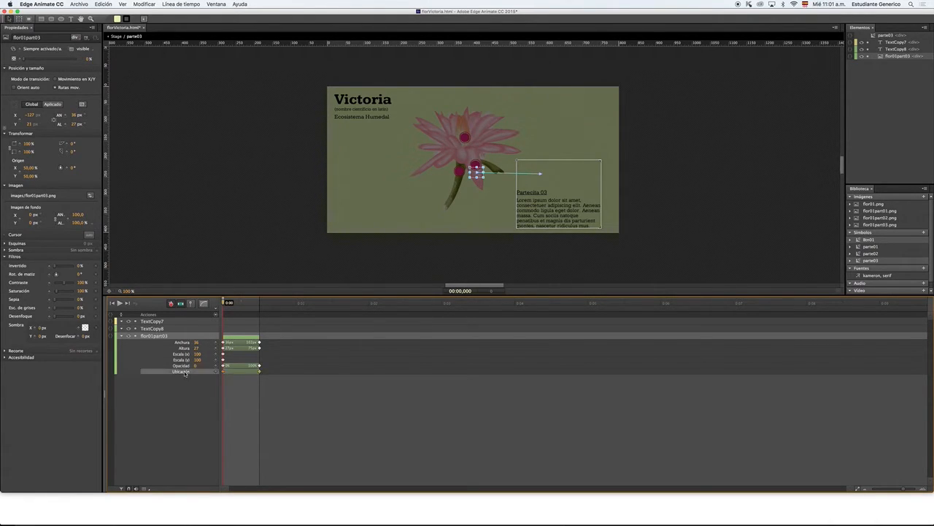
pyautogui.click(203, 303)
pyautogui.click(252, 324)
pyautogui.click(192, 419)
# - Add X, Y and opacity keyframes at 0:00.500 for the Partecita 03 title and its paragraph
pyautogui.moveTo(226, 302); pyautogui.dragTo(257, 301)
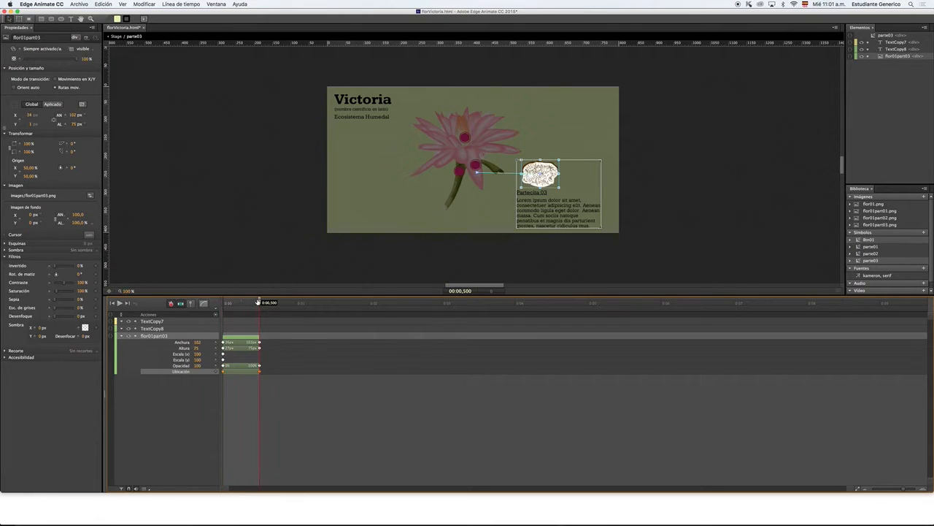
pyautogui.click(539, 194)
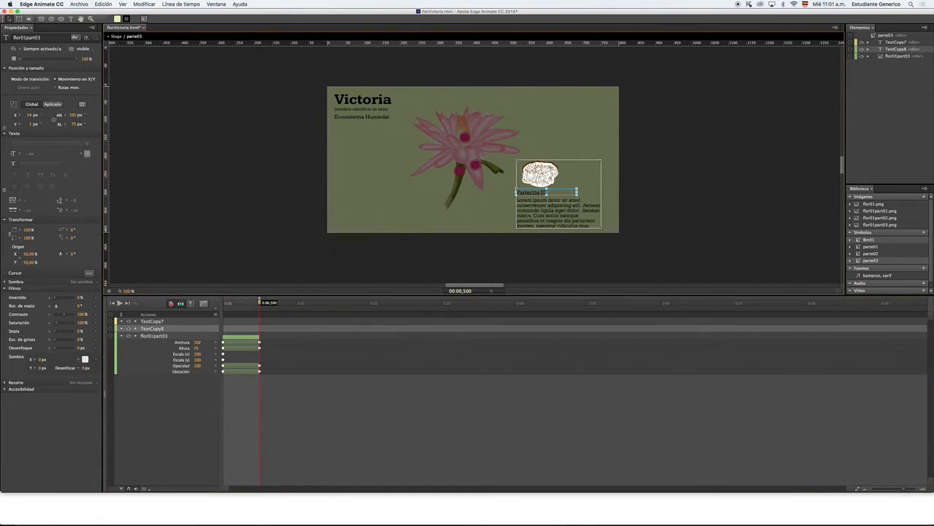
pyautogui.click(19, 115)
pyautogui.click(20, 124)
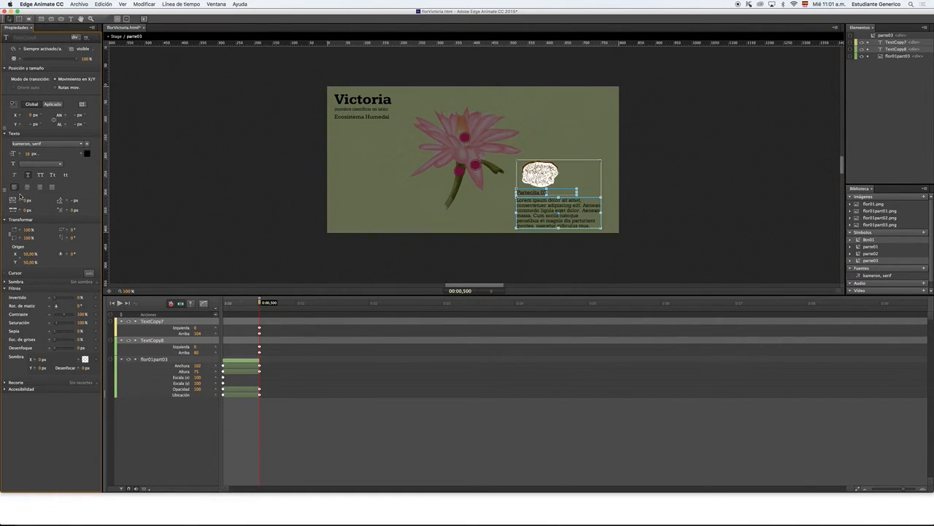
pyautogui.click(19, 59)
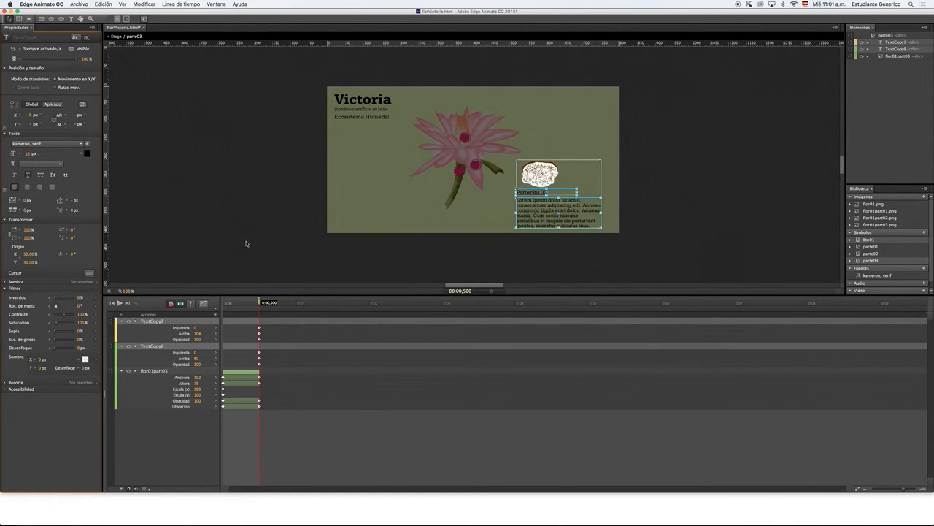
# - Add matching X, Y and opacity keyframes for the title and paragraph at 0:01
pyautogui.moveTo(260, 302); pyautogui.dragTo(294, 302)
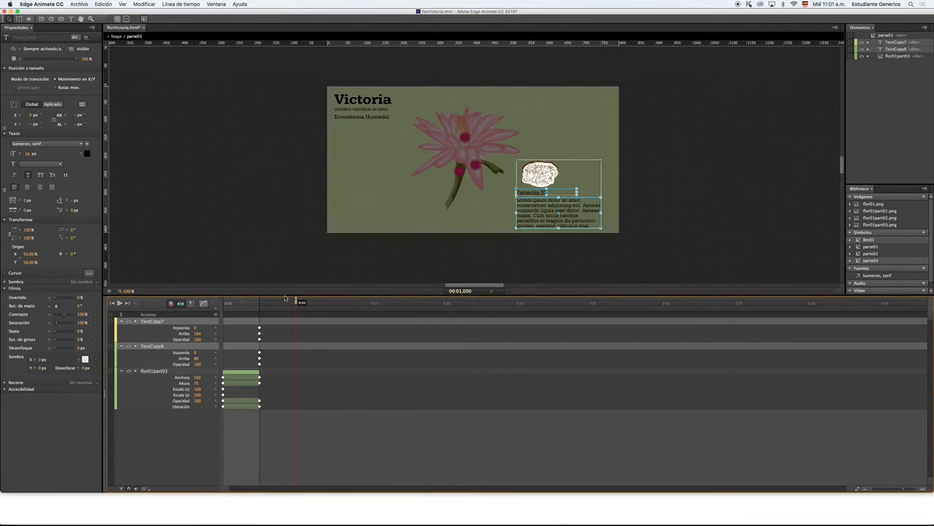
pyautogui.click(216, 333)
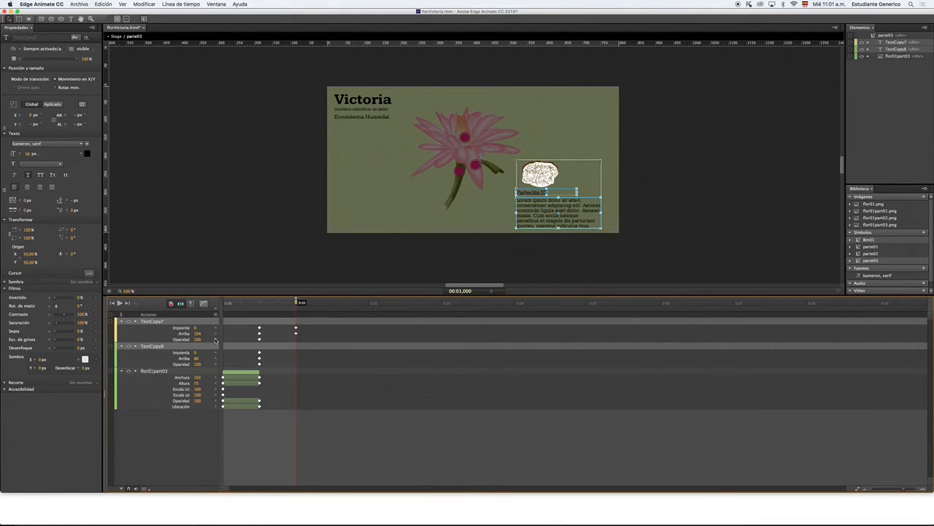
pyautogui.click(217, 359)
pyautogui.click(646, 188)
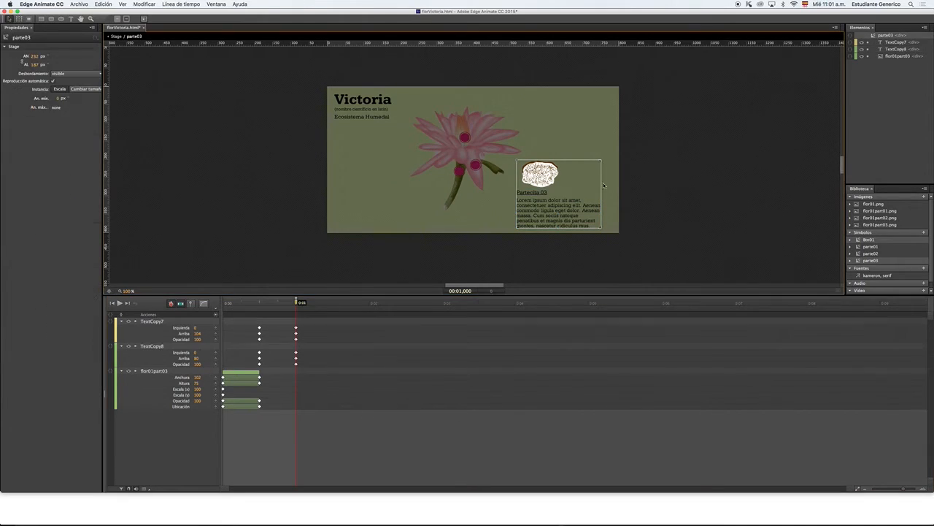
# - At 0:00.500, move the Partecita 03 title to about X -159, Y 88 px and the paragraph to about X 232 px
pyautogui.click(569, 193)
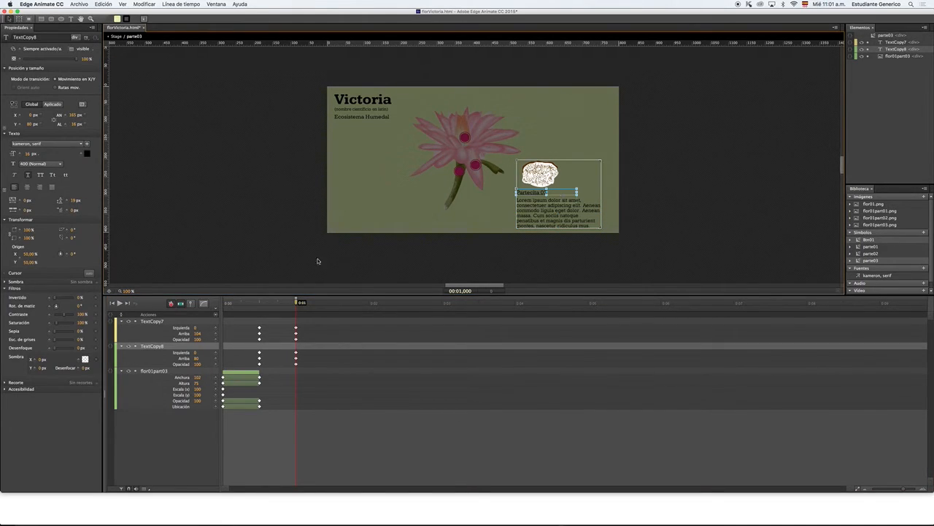
pyautogui.click(260, 303)
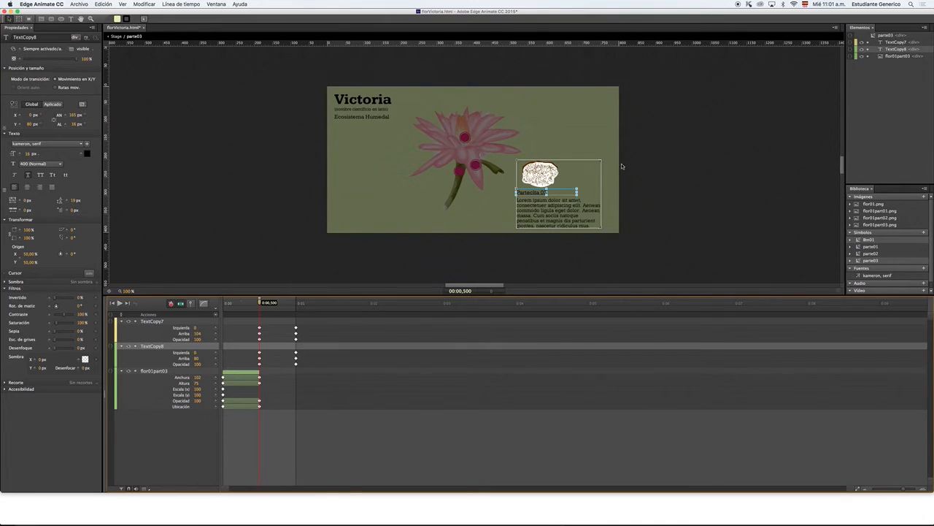
pyautogui.moveTo(532, 192); pyautogui.dragTo(443, 192)
pyautogui.moveTo(561, 213); pyautogui.dragTo(644, 214)
# - Set the opacity of the Partecita 03 title and the paragraph to 0% at 0:00.500
pyautogui.click(484, 195)
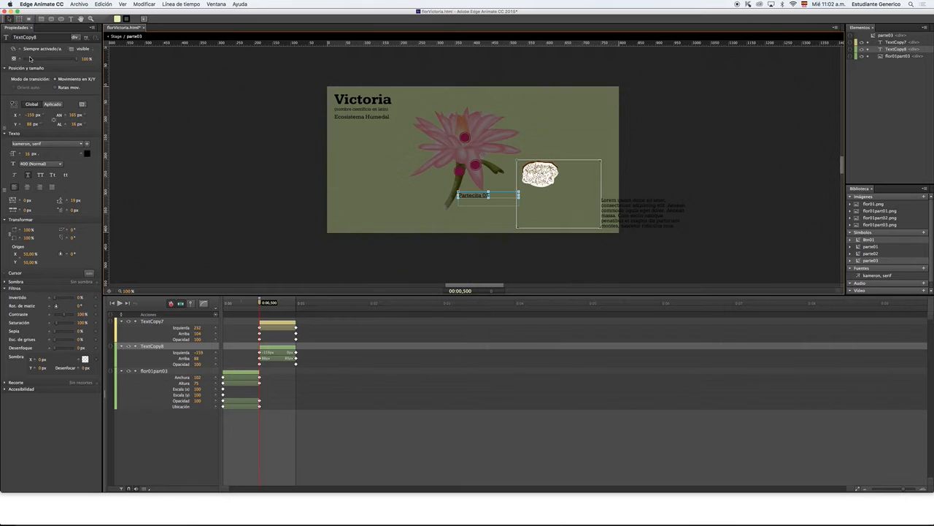
pyautogui.moveTo(73, 60); pyautogui.dragTo(19, 65)
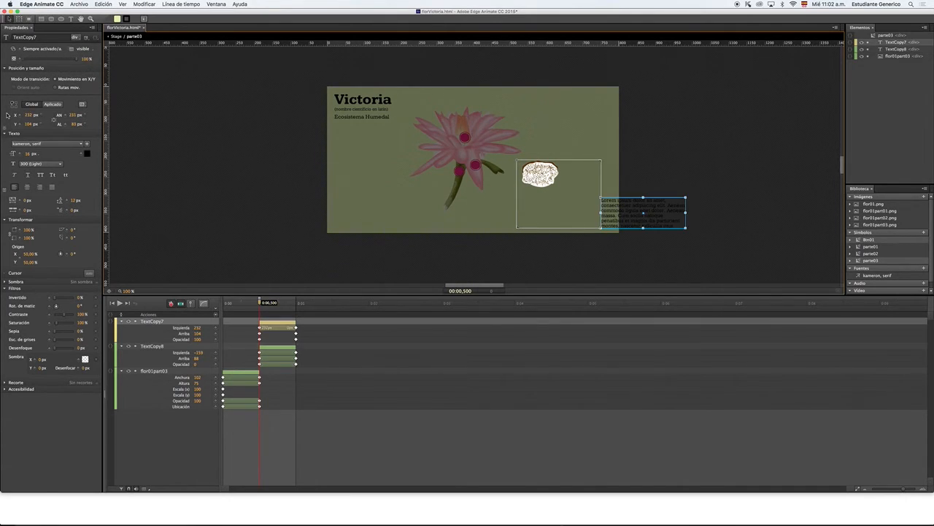
pyautogui.moveTo(76, 60); pyautogui.dragTo(15, 65)
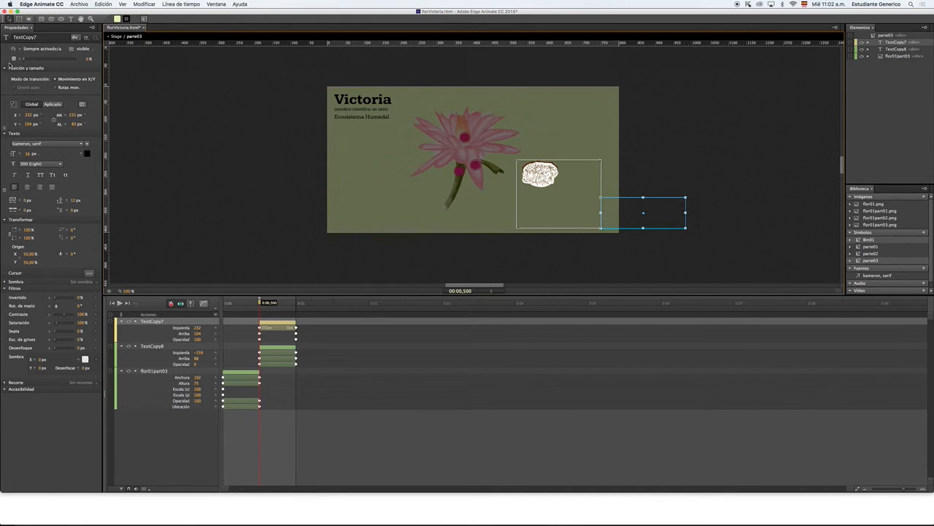
# - Play the parte03 animation from 0:00 to check the image and text transitions
pyautogui.moveTo(259, 302); pyautogui.dragTo(203, 305)
pyautogui.press('space')
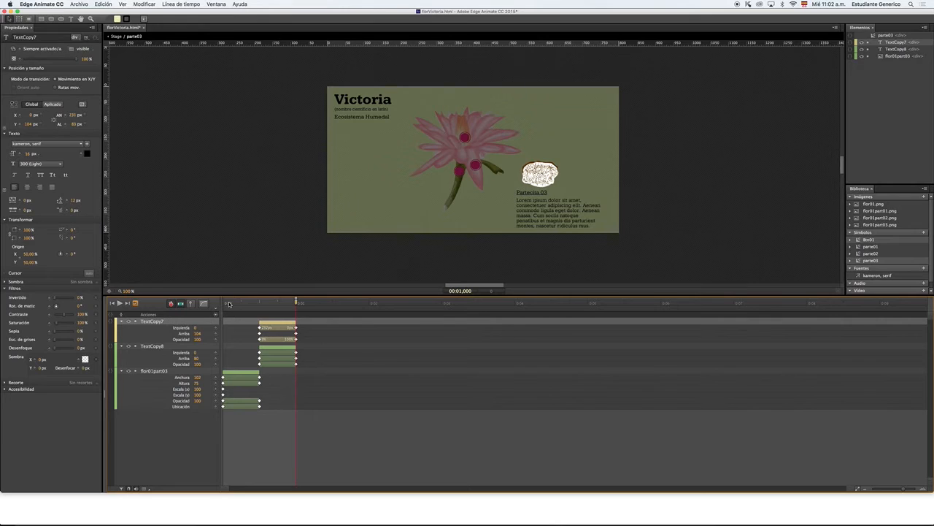
pyautogui.press('space')
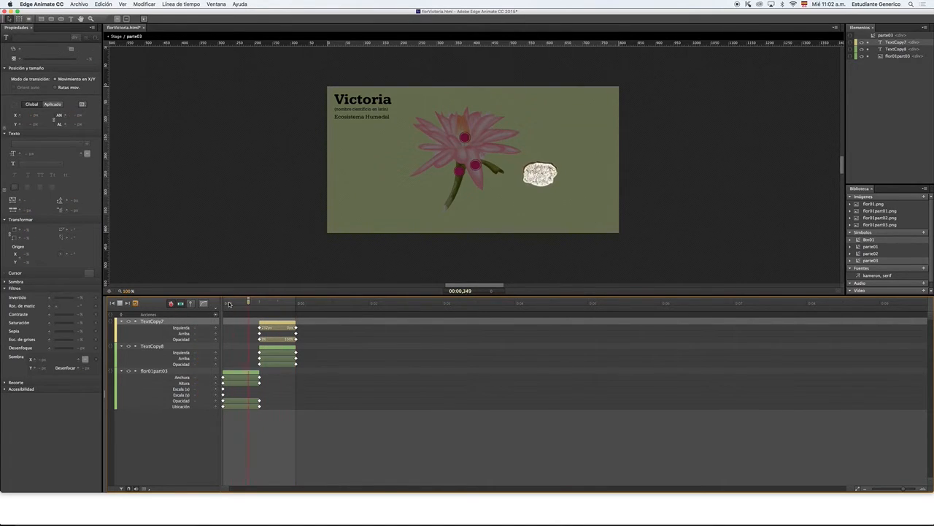
# - Return to the Stage and preview the whole composition in Firefox, reloading it to replay the part animations
pyautogui.click(116, 36)
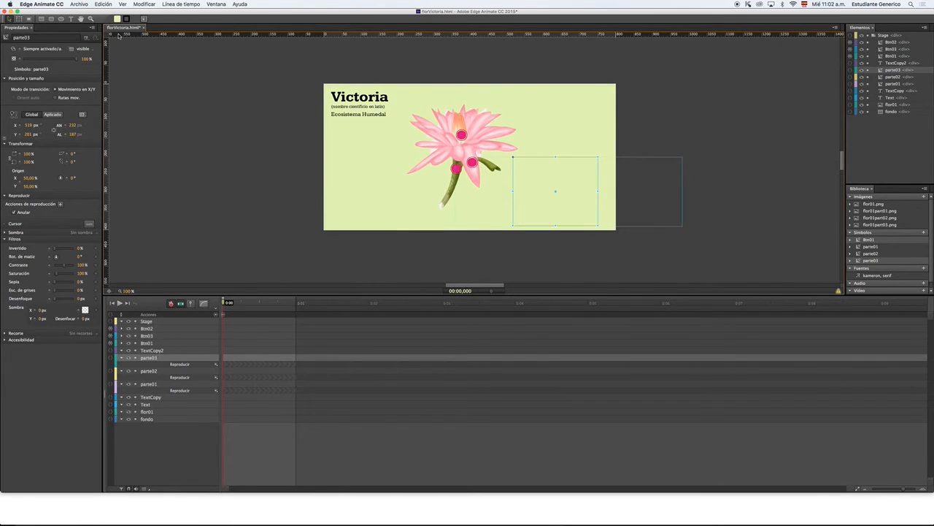
pyautogui.press('super+Return')
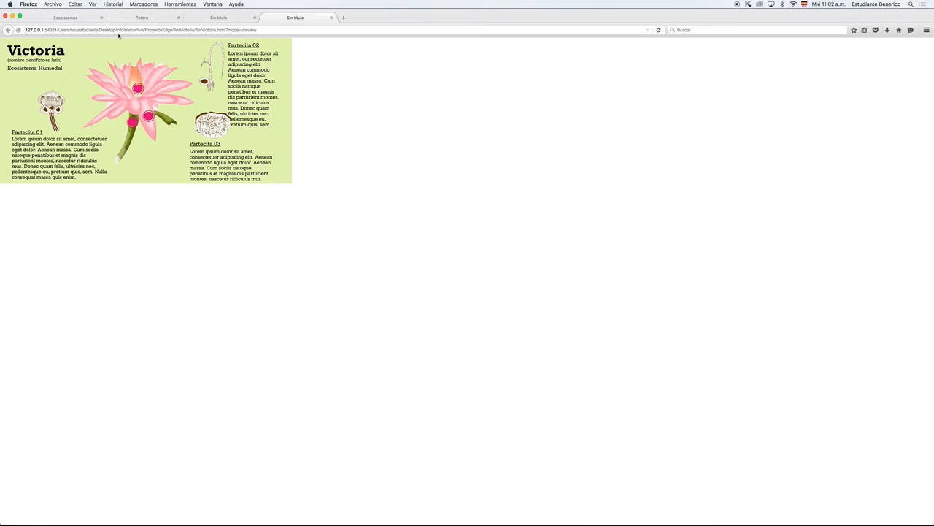
pyautogui.press('super+r')
pyautogui.press('super+r')
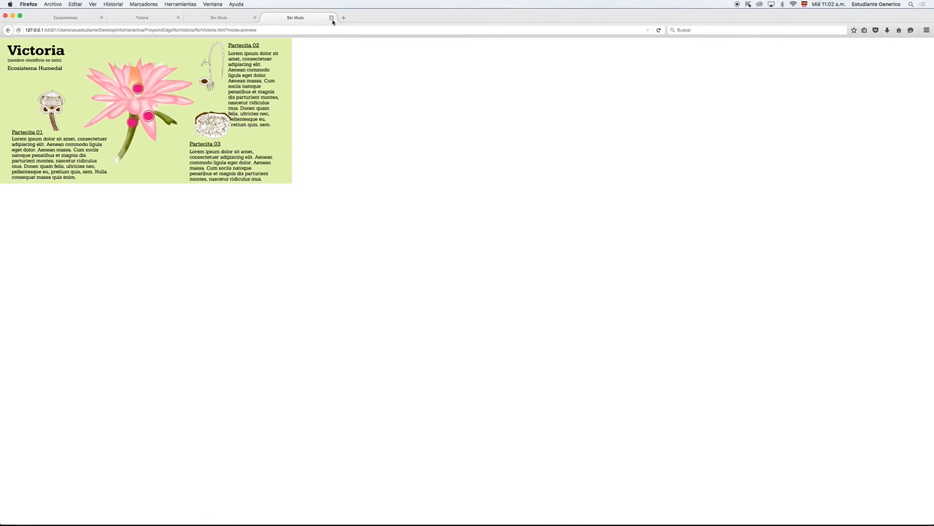
pyautogui.click(331, 18)
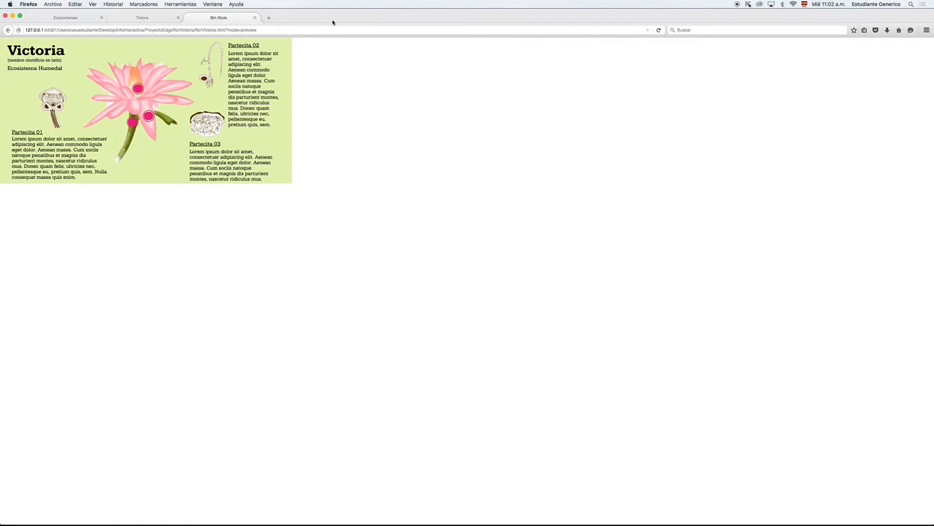
pyautogui.press('super+Tab')
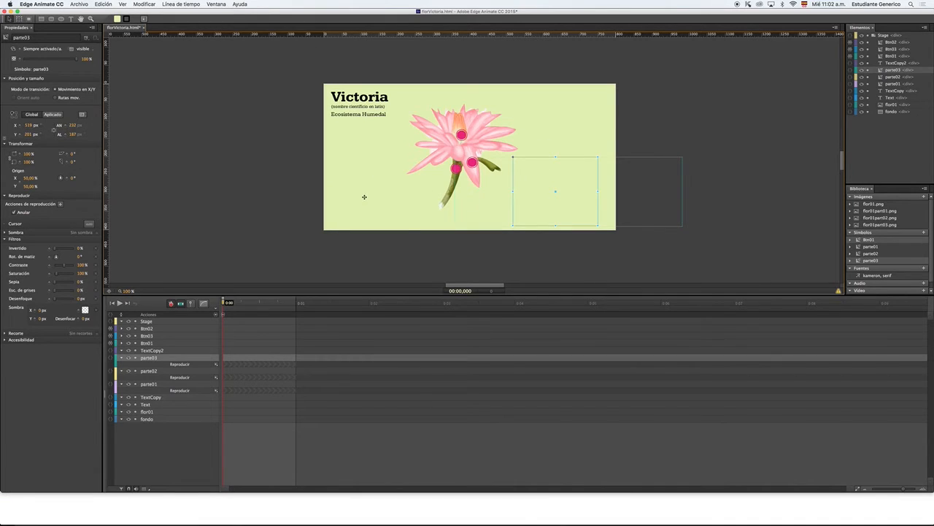
# - Open the parte03 symbol and add a timeline label named inicio at 0:00
pyautogui.click(222, 314)
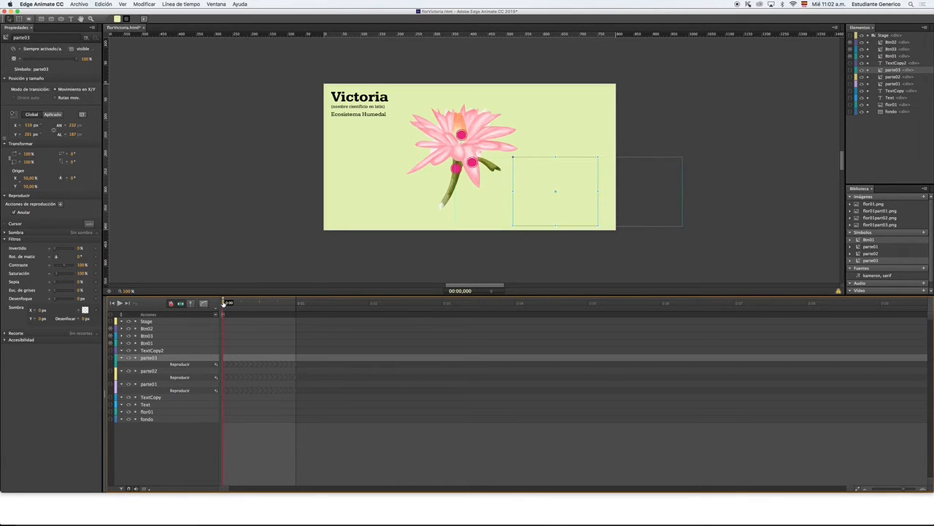
pyautogui.doubleClick(551, 188)
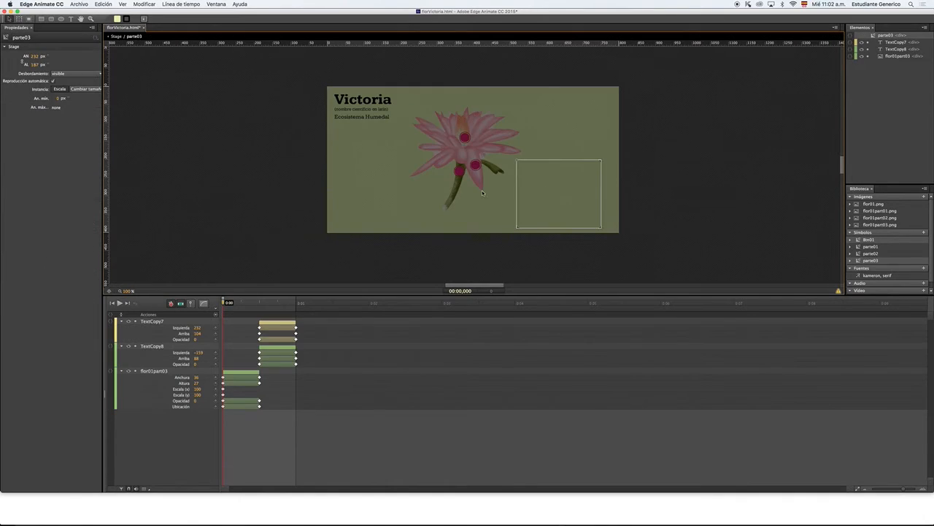
pyautogui.press('super+l')
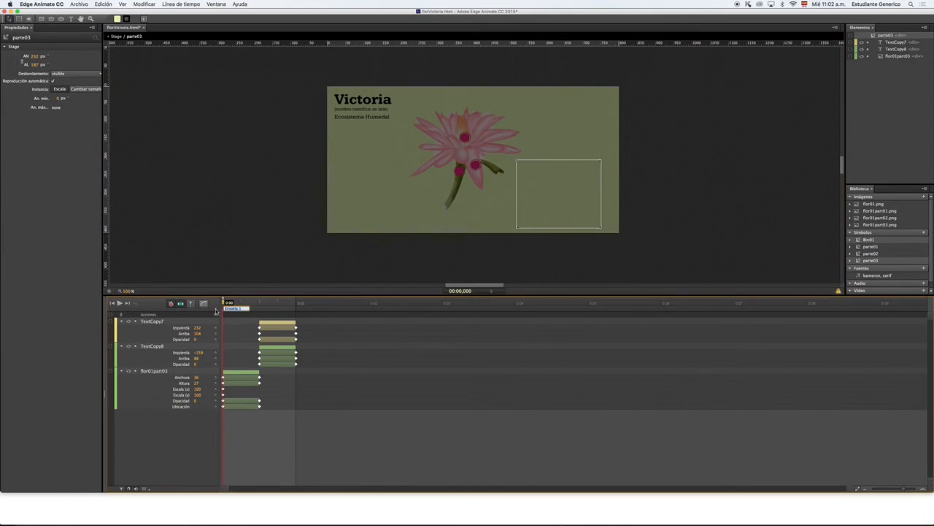
pyautogui.write('inicio')
pyautogui.press('Return')
# - Shift flor01part03's starting keyframes slightly past 0:00 and return to the Stage
pyautogui.click(216, 370)
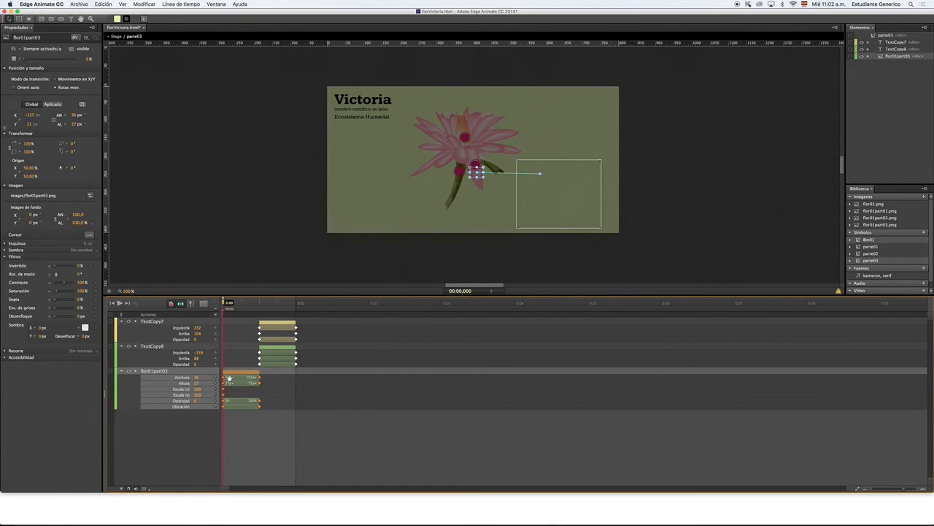
pyautogui.moveTo(224, 376); pyautogui.dragTo(225, 376)
pyautogui.click(116, 36)
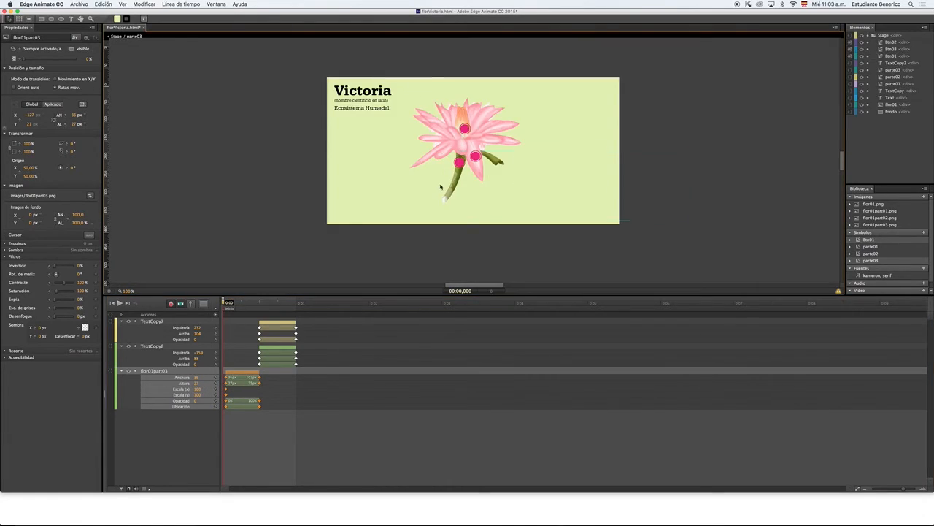
# - Open the parte01 symbol and add a timeline label named inicio at 0:00
pyautogui.click(397, 189)
pyautogui.doubleClick(397, 187)
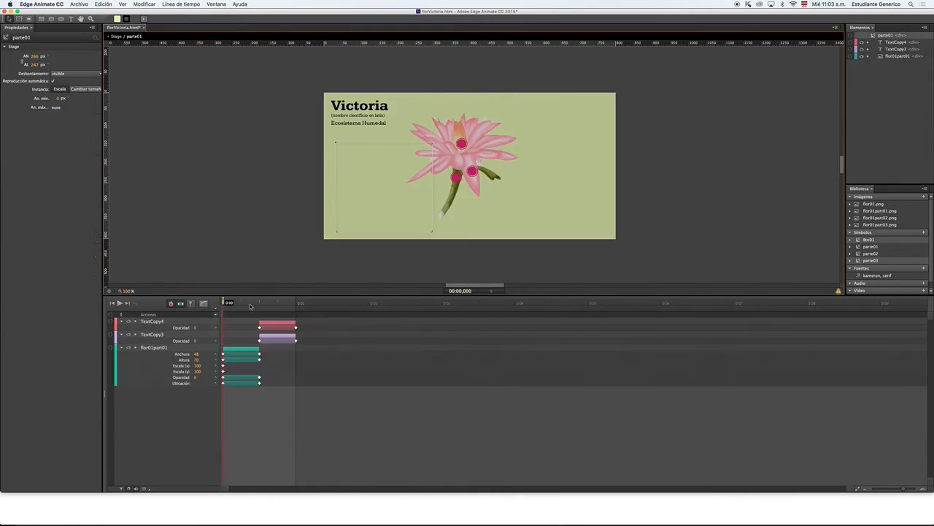
pyautogui.press('super+l')
pyautogui.press('BackSpace')
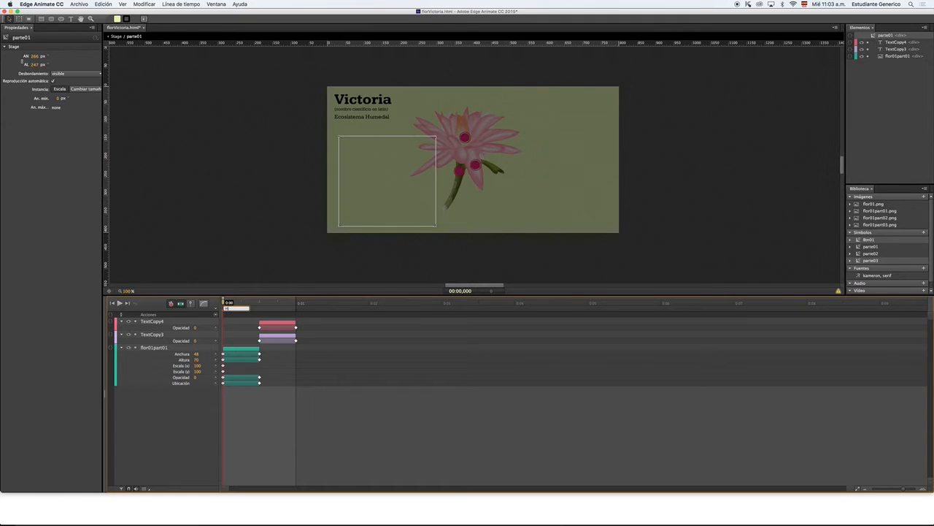
pyautogui.write('inicio')
pyautogui.press('Return')
# - Shift flor01part01's starting keyframes slightly past 0:00 and return to the Stage
pyautogui.click(227, 348)
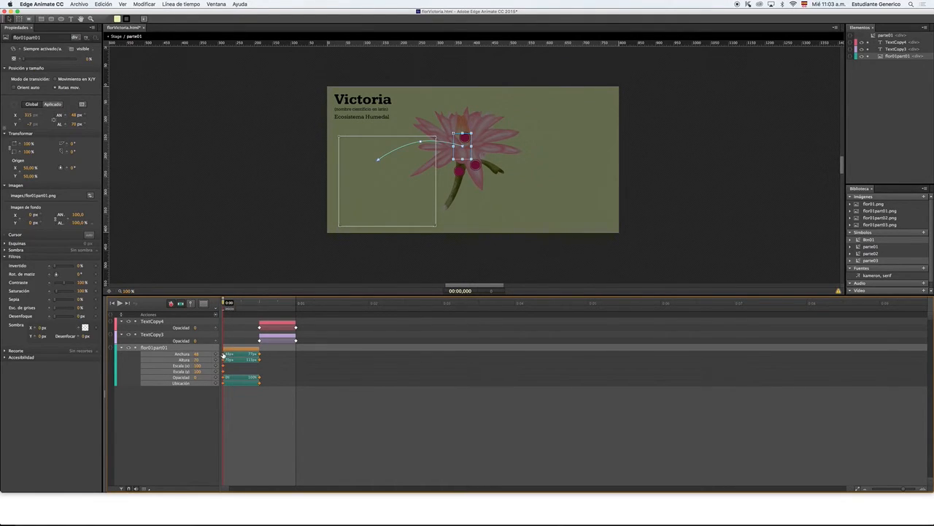
pyautogui.moveTo(224, 354); pyautogui.dragTo(226, 353)
pyautogui.click(115, 37)
# - Open the parte02 symbol and add a timeline label named inicio at 0:00
pyautogui.click(558, 121)
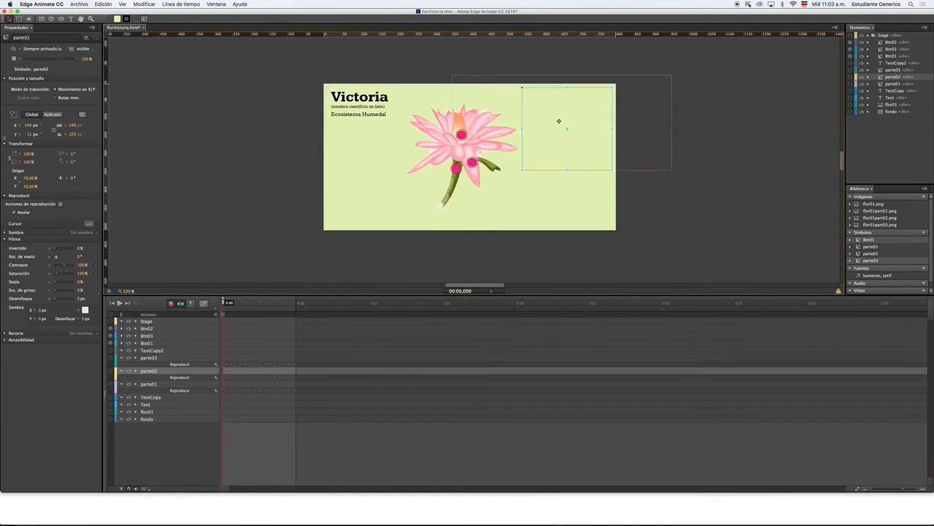
pyautogui.doubleClick(558, 121)
pyautogui.press('super+l')
pyautogui.write('ini')
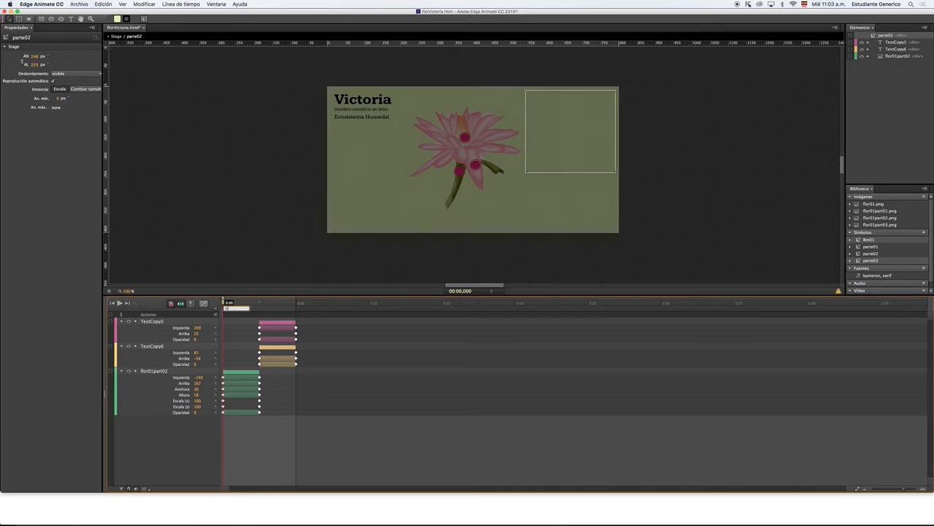
pyautogui.write('cio')
pyautogui.press('Return')
# - Shift flor01part02's starting keyframes slightly past 0:00 and return to the Stage
pyautogui.click(223, 372)
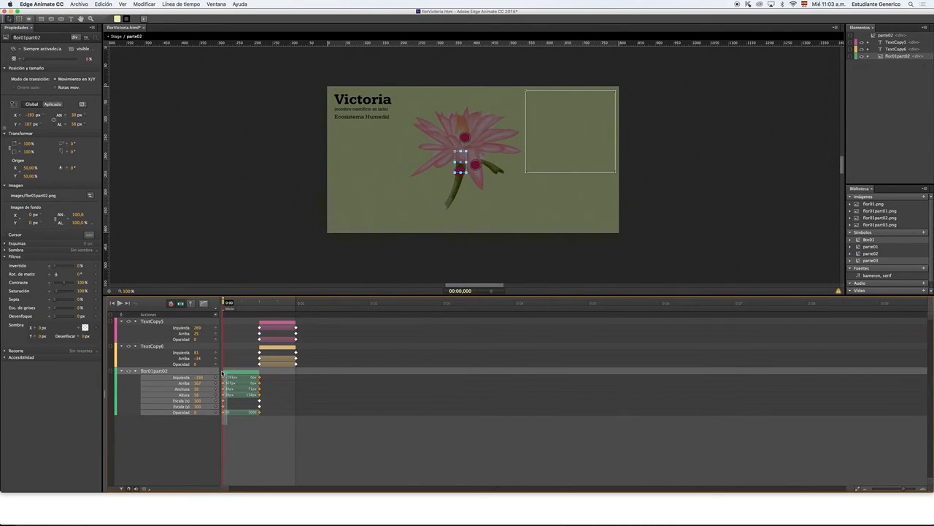
pyautogui.moveTo(225, 376); pyautogui.dragTo(226, 376)
pyautogui.click(116, 36)
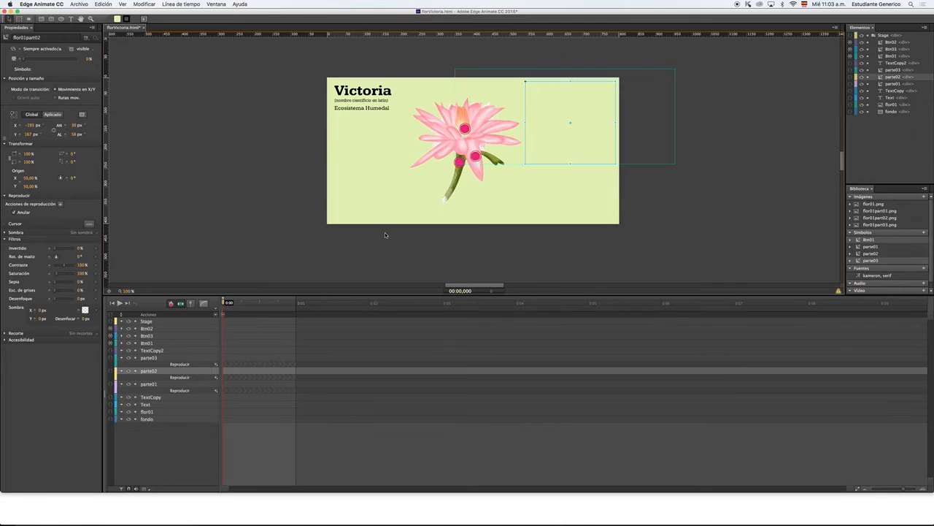
# - Add a stop action at inicio for the parte01 symbol to the Stage's 0 ms trigger and delete its generated comments
pyautogui.click(222, 314)
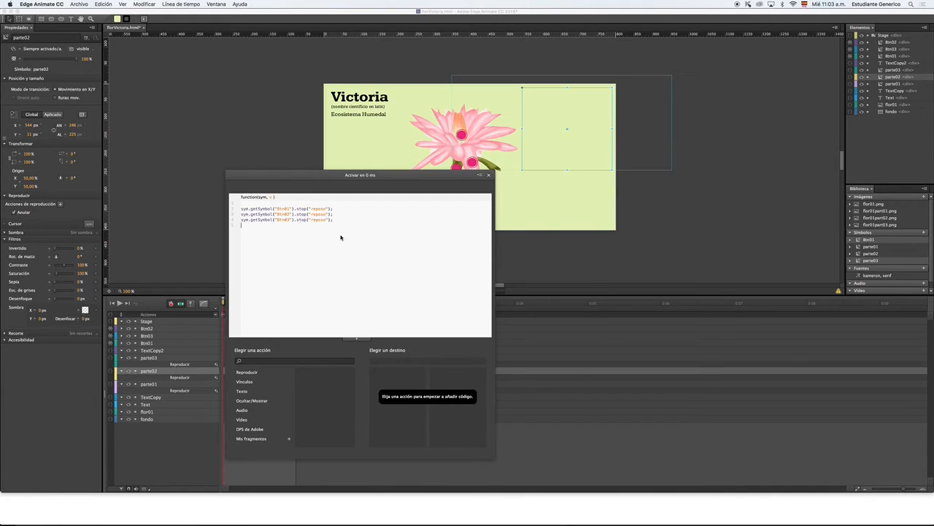
pyautogui.click(259, 373)
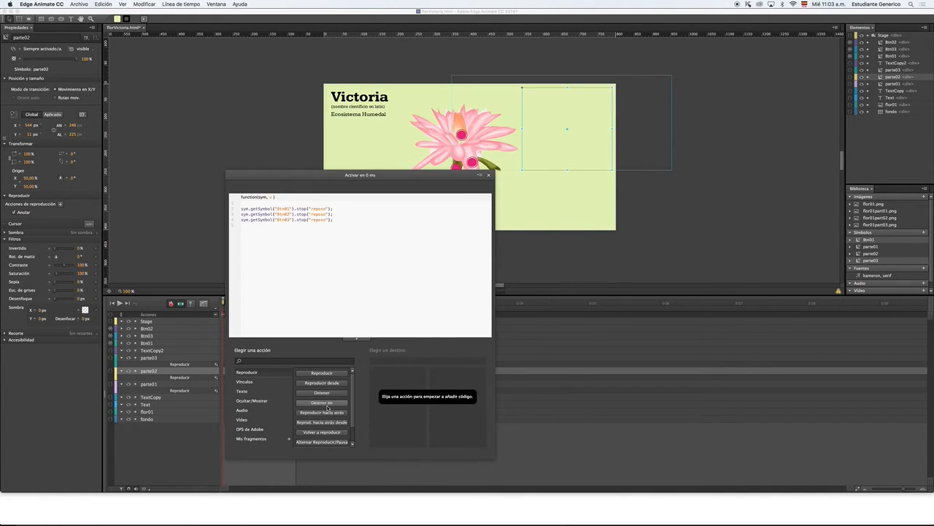
pyautogui.click(326, 403)
pyautogui.click(391, 371)
pyautogui.click(460, 372)
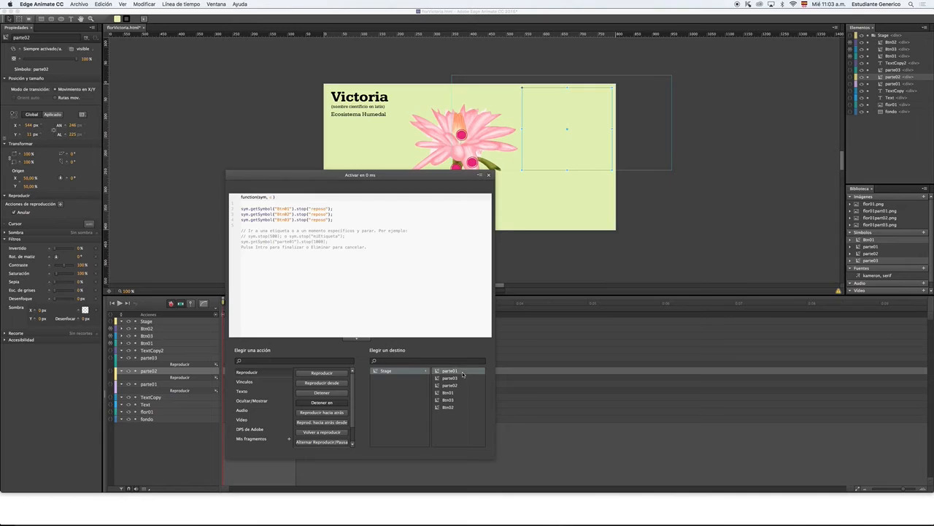
pyautogui.press('Return')
pyautogui.write('"inicio");')
pyautogui.moveTo(346, 236); pyautogui.dragTo(241, 230)
pyautogui.press('BackSpace')
pyautogui.press('BackSpace')
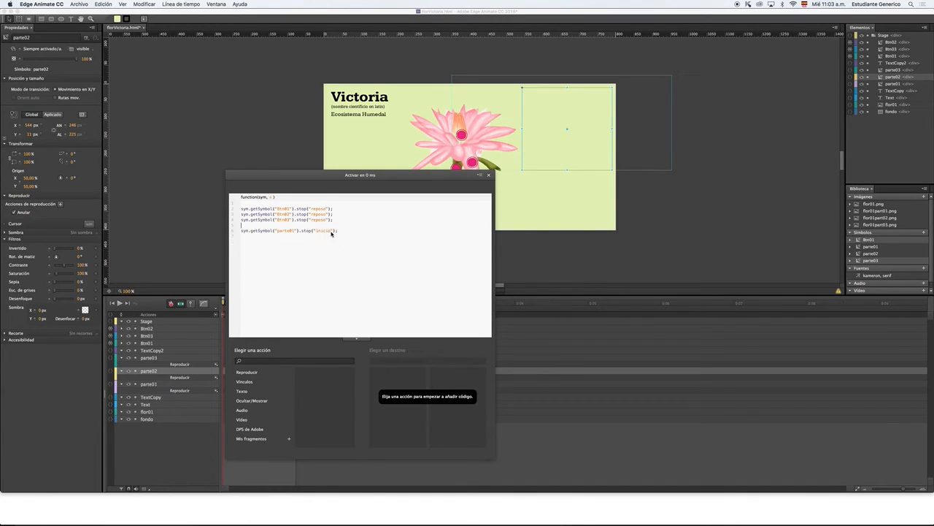
# - Duplicate the parte01 stop line twice directly below it in the Stage trigger code
pyautogui.moveTo(338, 230); pyautogui.dragTo(236, 232)
pyautogui.press('super+c')
pyautogui.click(275, 238)
pyautogui.press('super+v')
pyautogui.press('super+v')
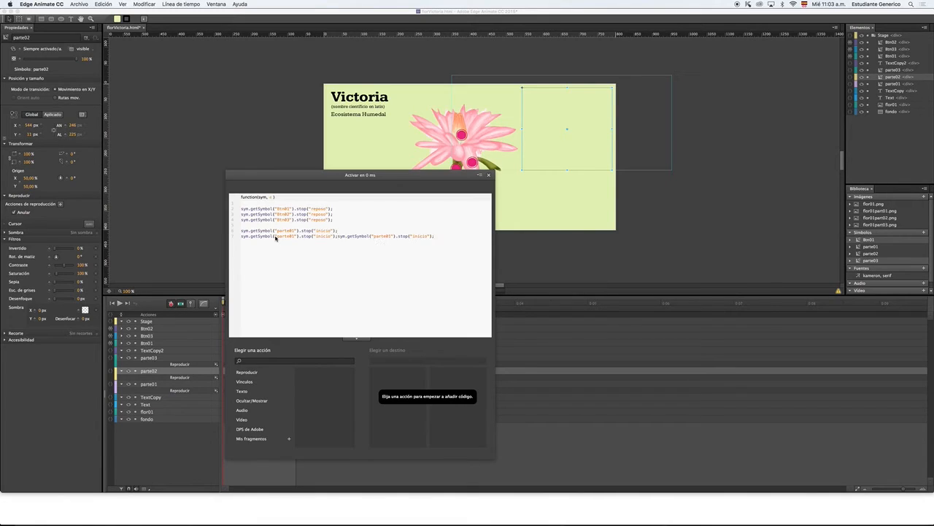
pyautogui.press('super+z')
pyautogui.press('super+v')
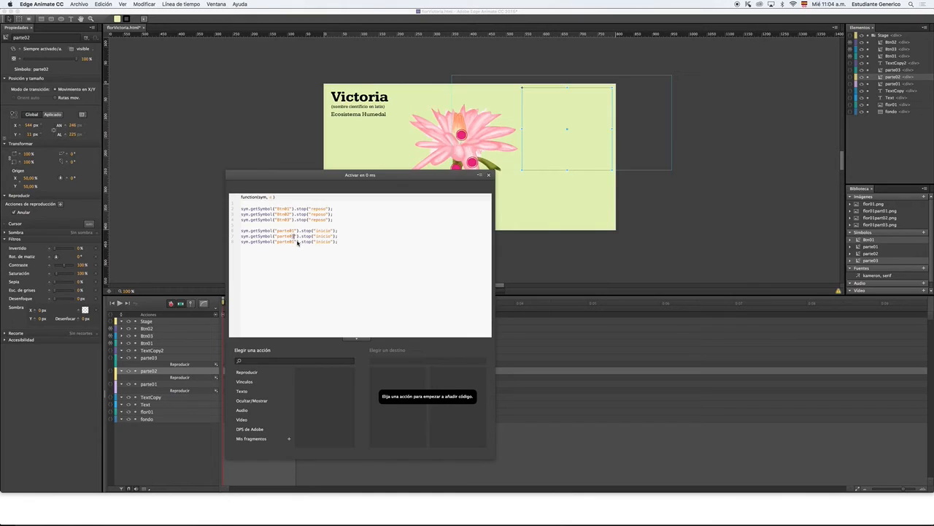
# - Retarget the duplicated stop lines to parte02 and parte03, and preview the composition in the browser
pyautogui.click(295, 243)
pyautogui.press('BackSpace')
pyautogui.write('3')
pyautogui.click(489, 176)
pyautogui.press('super+Return')
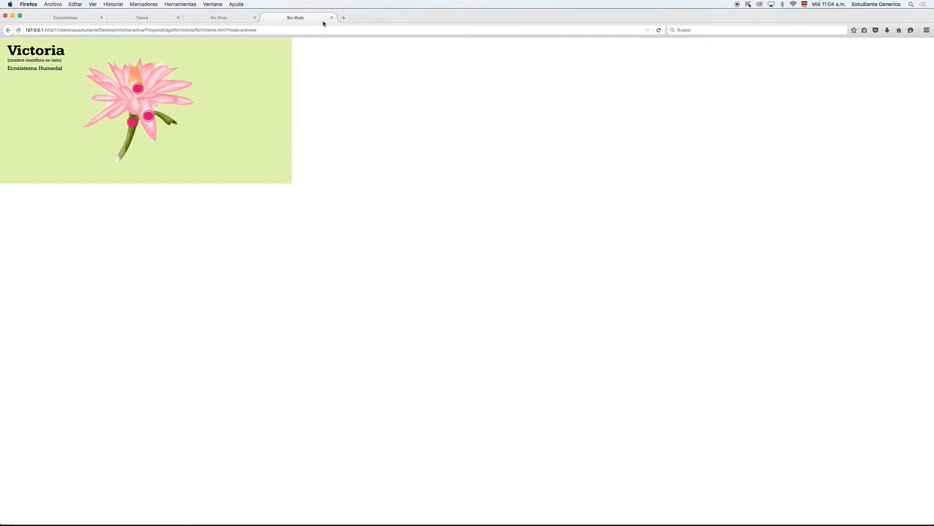
pyautogui.press('super+Tab')
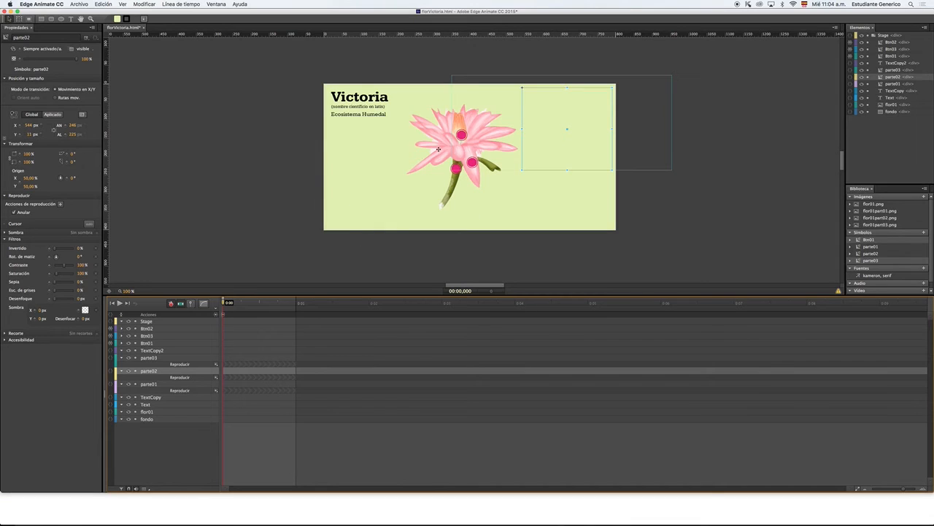
# - Add an action to Btn01's mouseover code that plays the parte01 symbol from the inicio label
pyautogui.click(462, 135)
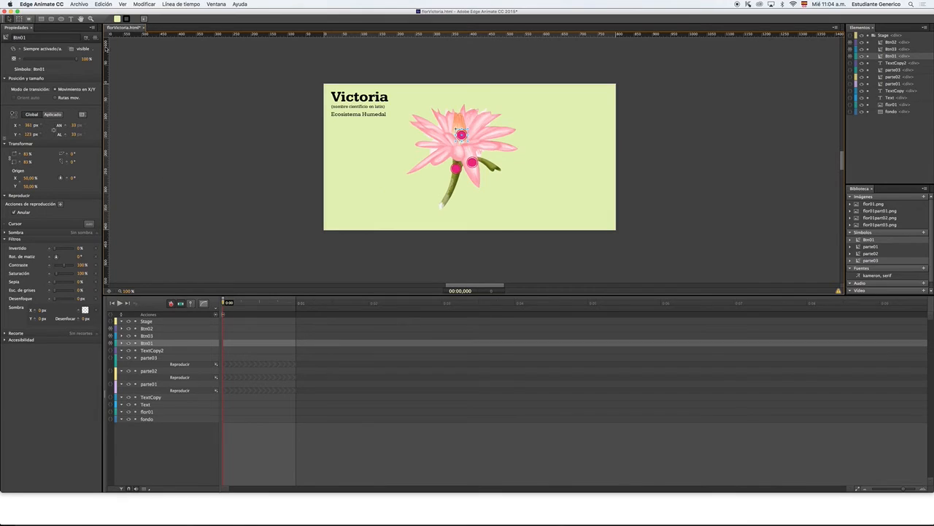
pyautogui.click(93, 37)
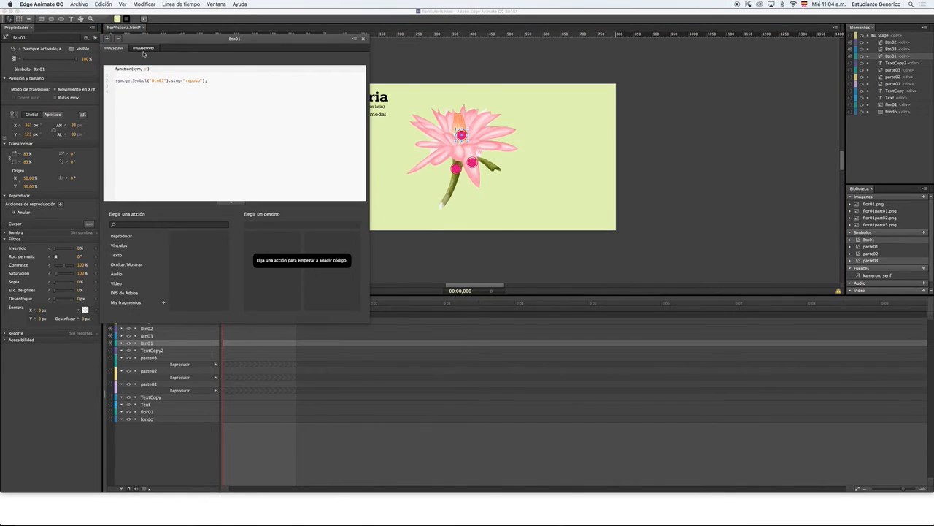
pyautogui.click(144, 48)
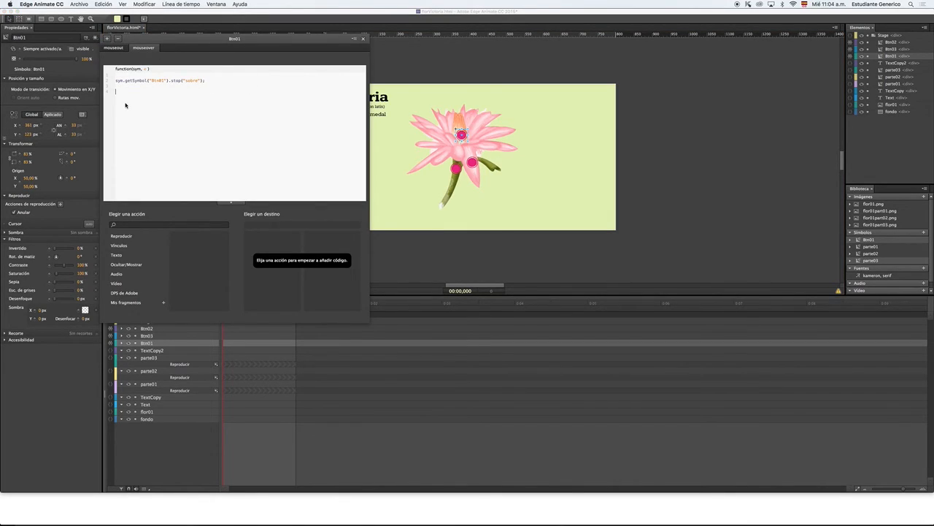
pyautogui.click(132, 237)
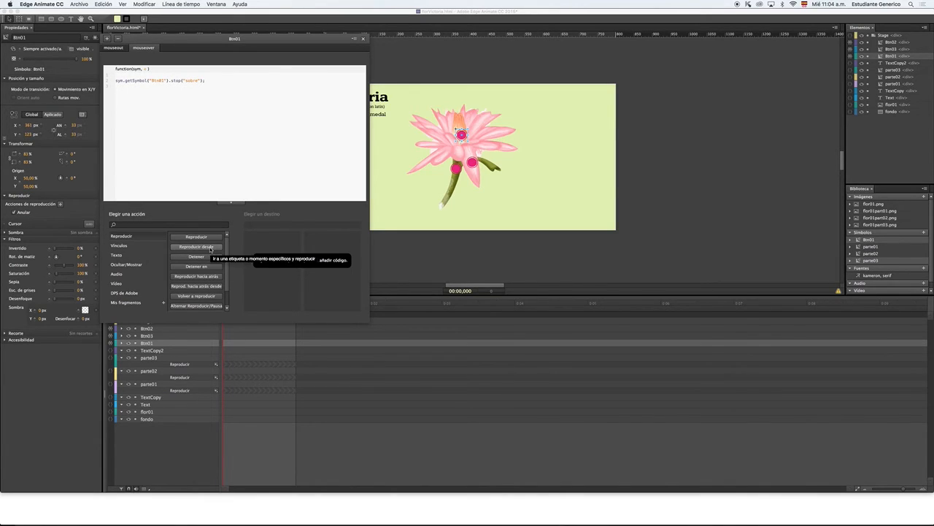
pyautogui.click(211, 247)
pyautogui.click(263, 245)
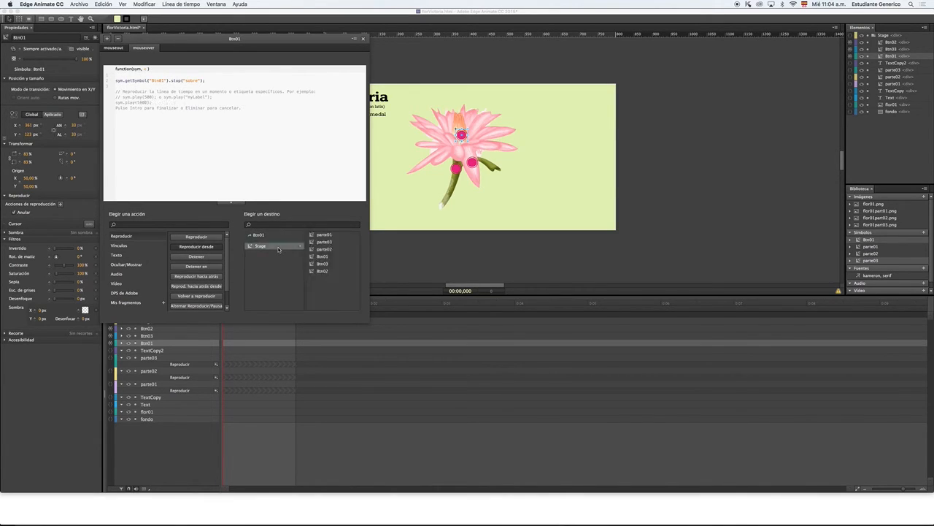
pyautogui.click(333, 235)
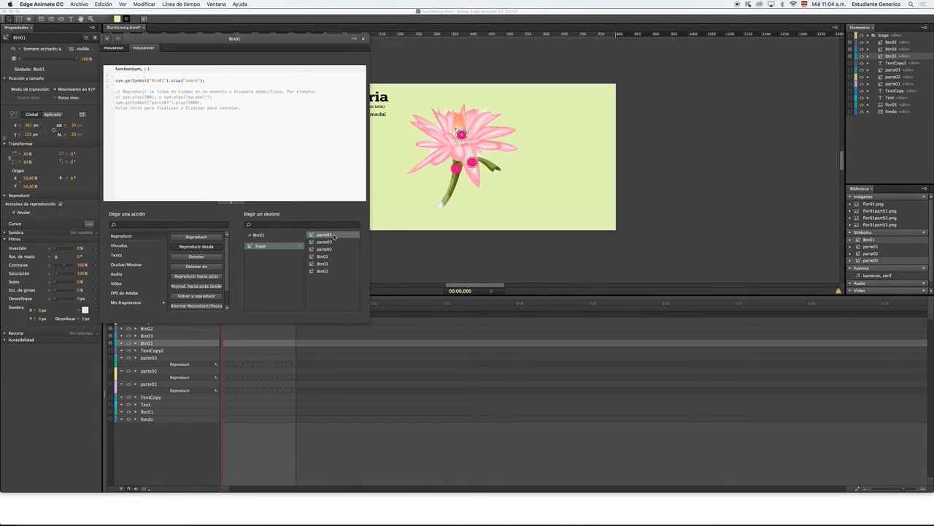
pyautogui.click(333, 235)
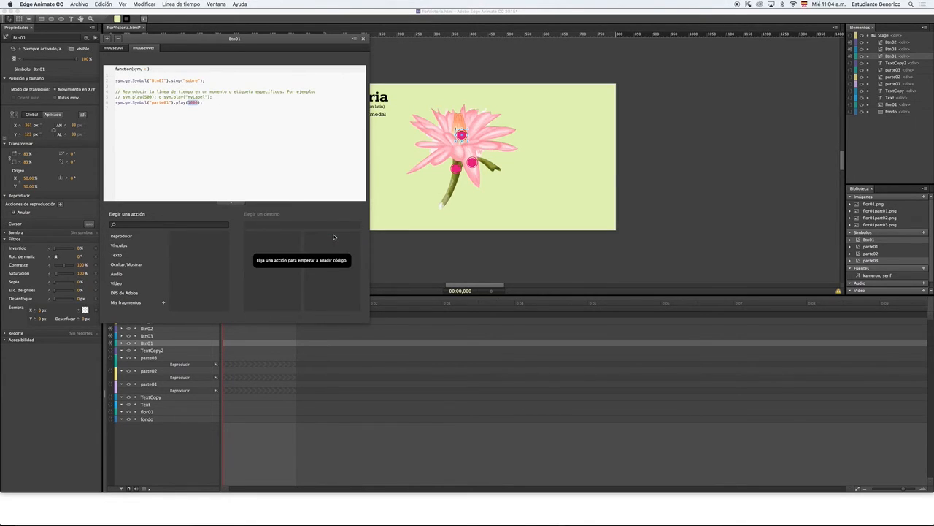
pyautogui.press('BackSpace')
pyautogui.write('"inicio')
# - Delete the generated comment lines from Btn01's mouseover code and copy the parte01 play line
pyautogui.moveTo(225, 97); pyautogui.dragTo(114, 91)
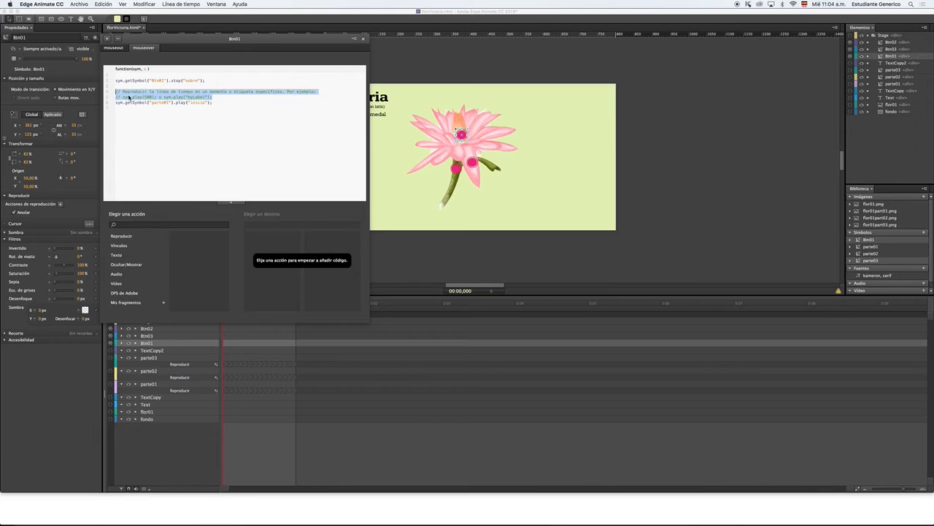
pyautogui.press('BackSpace')
pyautogui.press('BackSpace')
pyautogui.press('BackSpace')
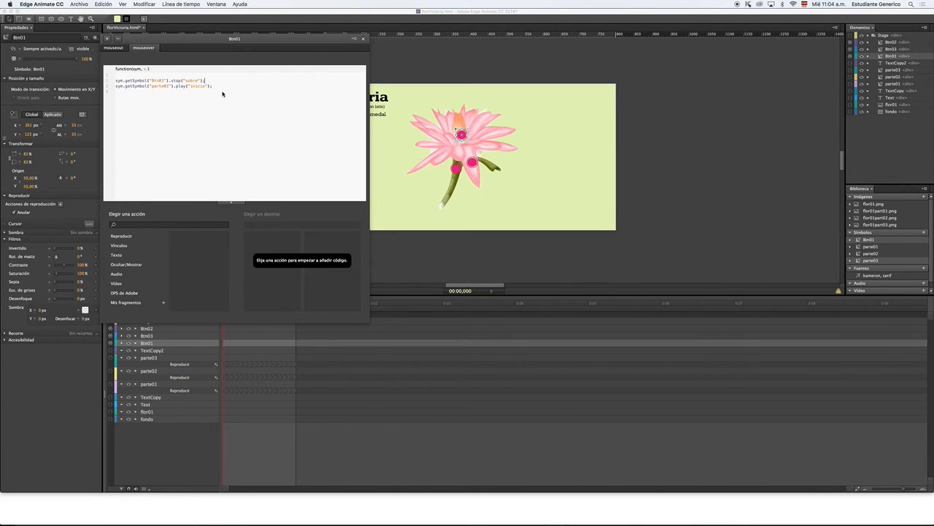
pyautogui.moveTo(223, 87); pyautogui.dragTo(104, 86)
pyautogui.press('super+c')
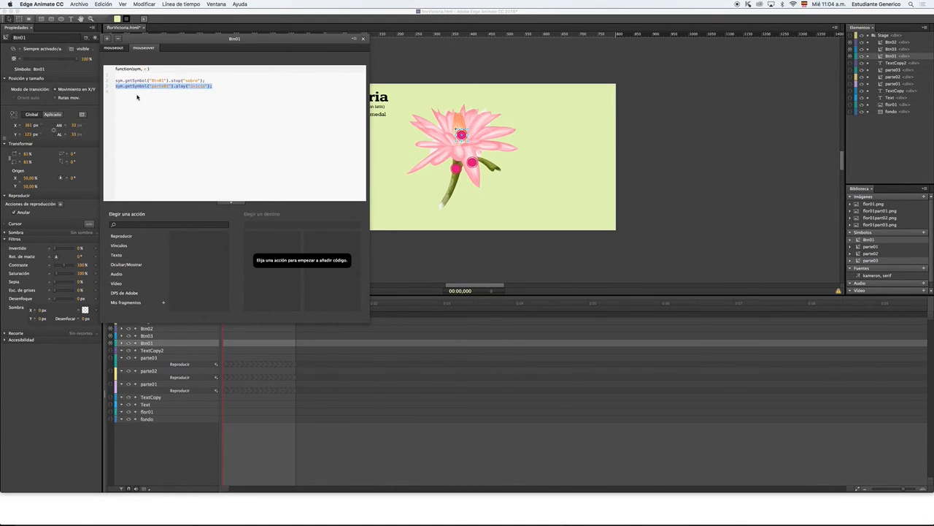
pyautogui.click(363, 41)
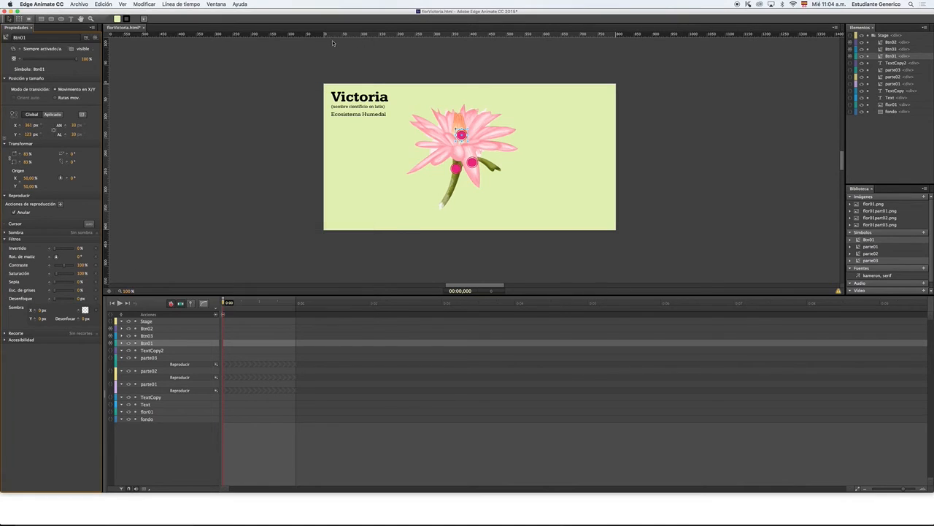
# - Add the line sym.getSymbol("parte03").play("inicio"); to Btn03's mouseover code
pyautogui.click(474, 165)
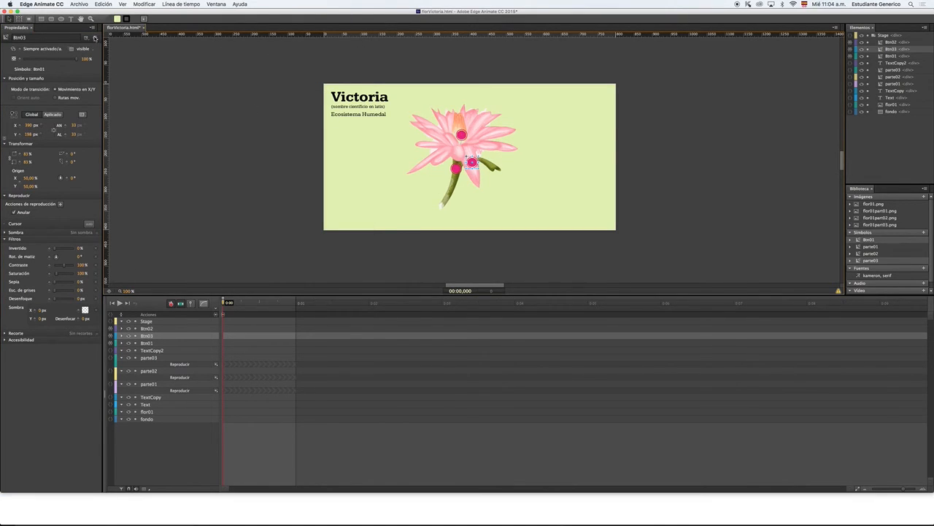
pyautogui.click(95, 38)
pyautogui.click(144, 49)
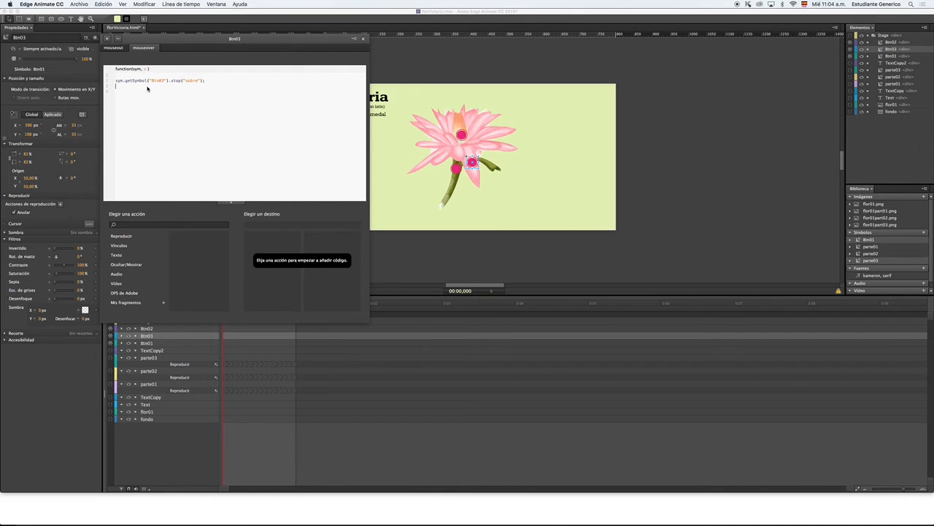
pyautogui.write('sym.getSymbol("parte03").play("inicio");')
pyautogui.click(169, 87)
pyautogui.click(363, 38)
# - Paste the play line into Btn02's mouseover code and retarget it to parte02
pyautogui.click(458, 175)
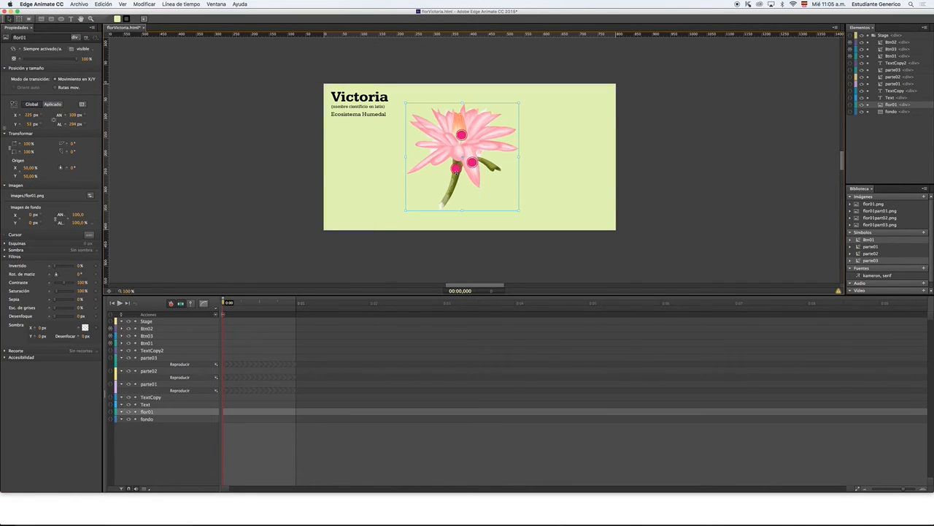
pyautogui.click(456, 169)
pyautogui.click(97, 40)
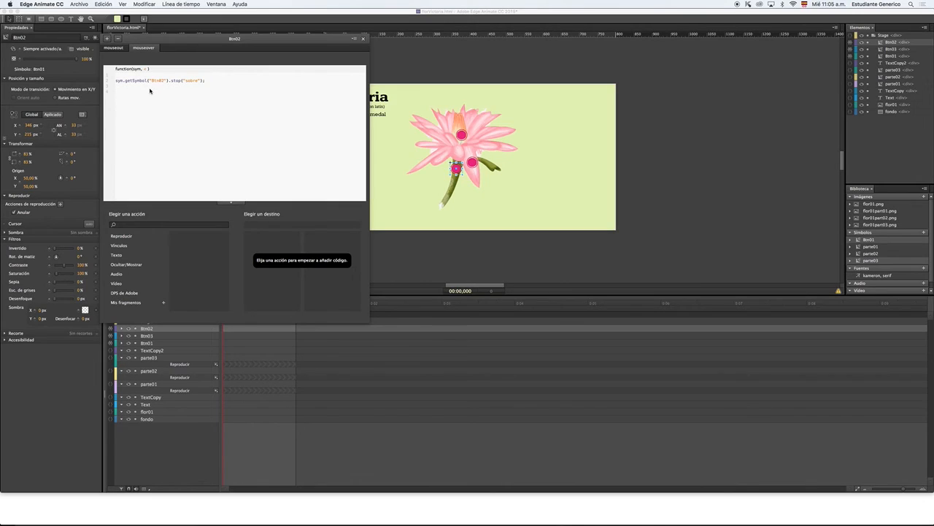
pyautogui.press('super+v')
pyautogui.moveTo(170, 86); pyautogui.dragTo(167, 86)
pyautogui.click(363, 39)
# - Preview the composition in Firefox and accept the embedded colour profile for paramos.psd in Photoshop
pyautogui.press('super+Return')
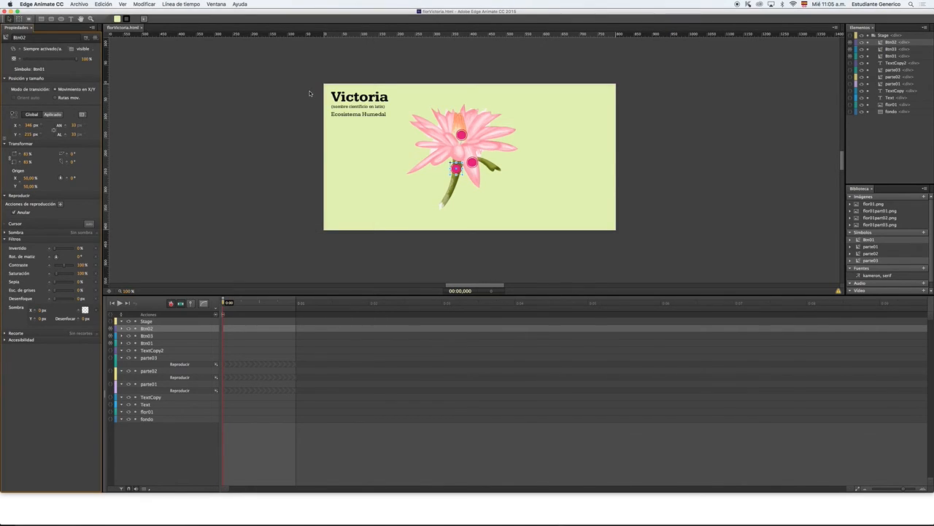
pyautogui.press('super+Tab')
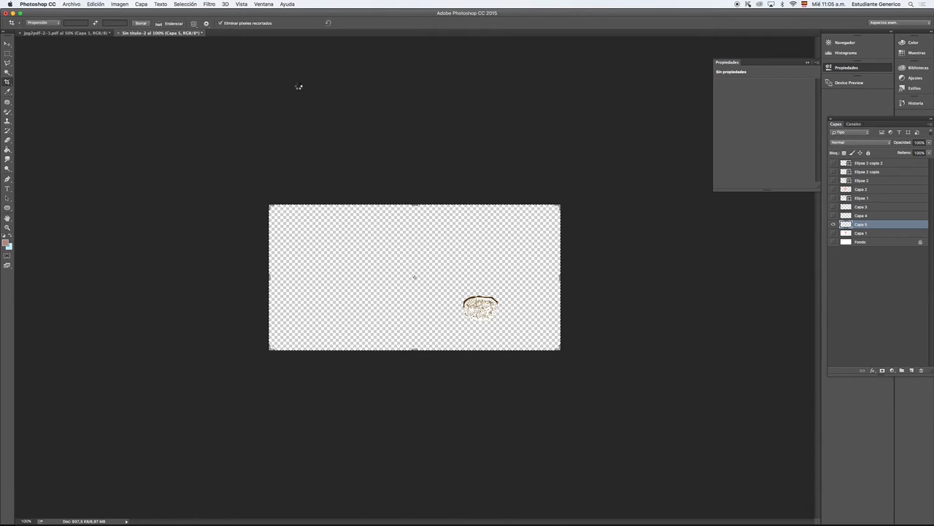
pyautogui.press('super+Tab')
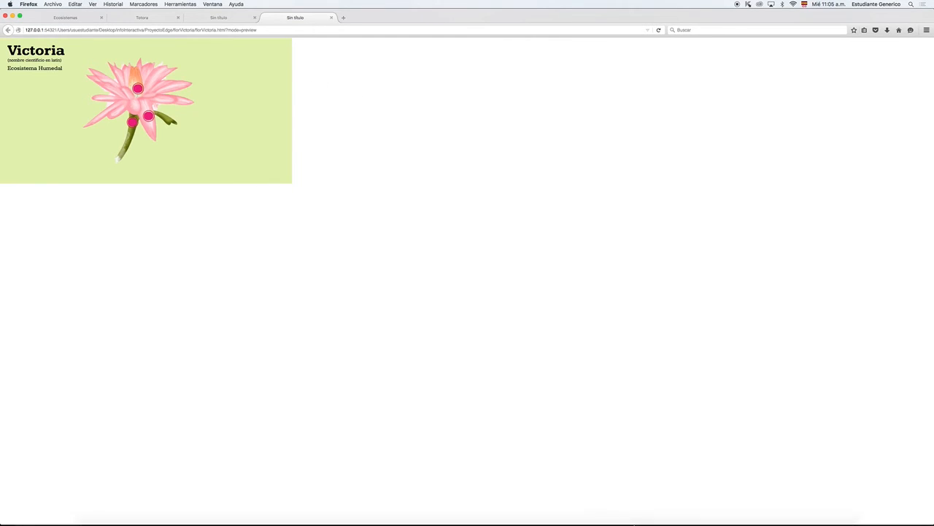
pyautogui.moveTo(620, 523)
pyautogui.click(753, 502)
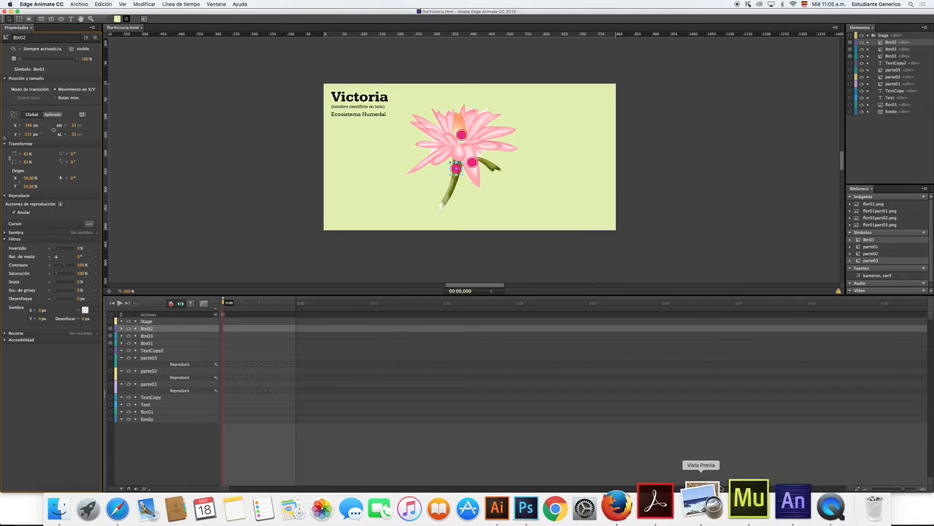
pyautogui.press('super+Return')
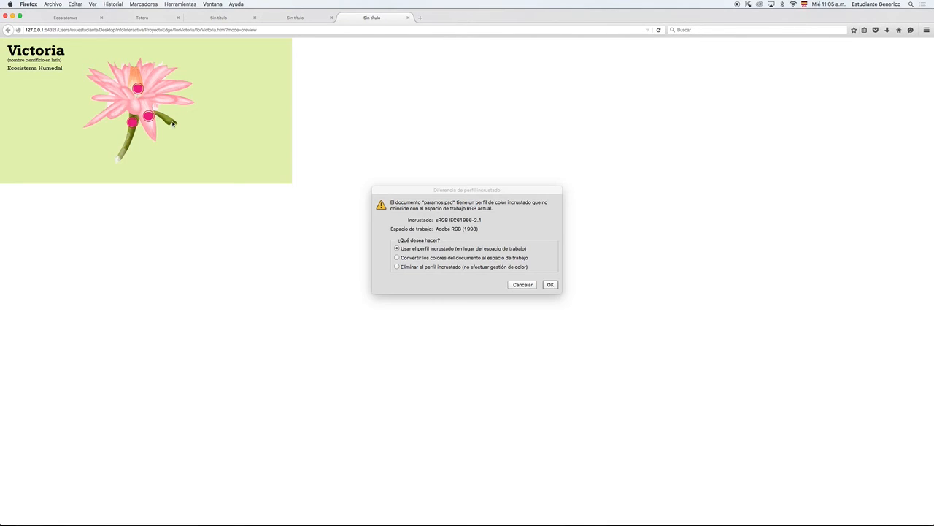
pyautogui.click(550, 285)
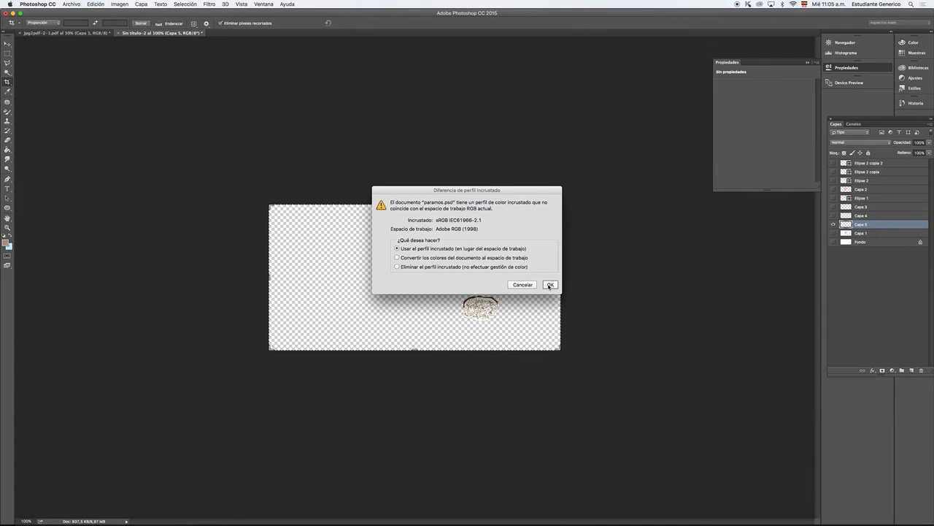
pyautogui.click(549, 285)
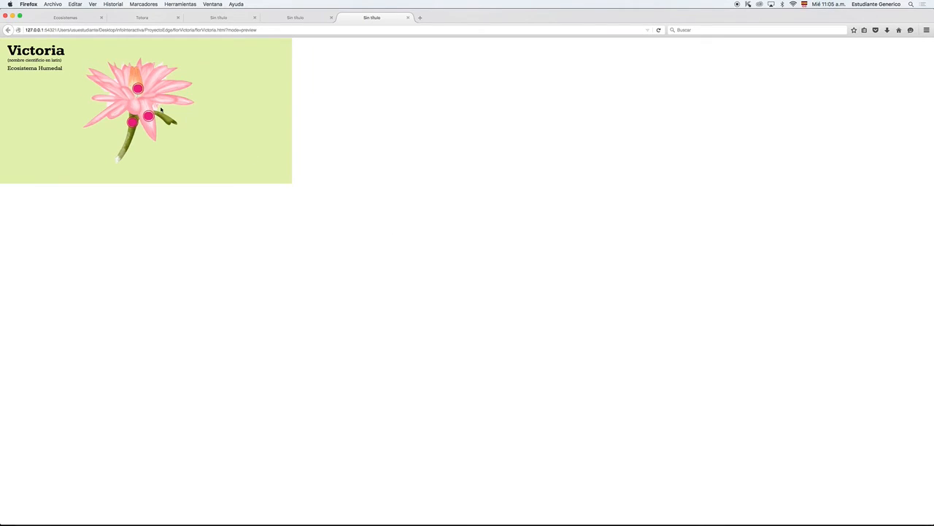
# - Test the three flower buttons in the browser preview to trigger each part's animation
pyautogui.click(137, 89)
pyautogui.click(132, 123)
pyautogui.click(149, 117)
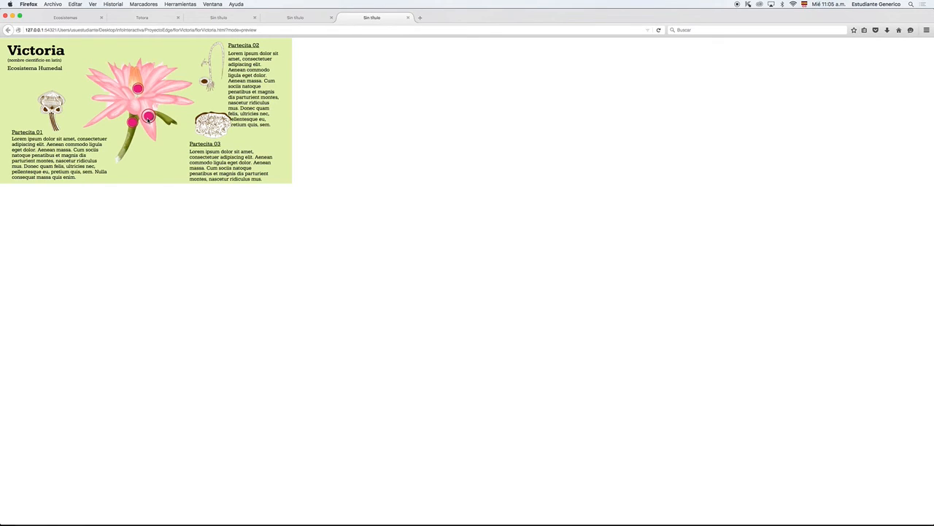
pyautogui.click(133, 123)
pyautogui.click(132, 123)
pyautogui.click(138, 89)
pyautogui.click(138, 114)
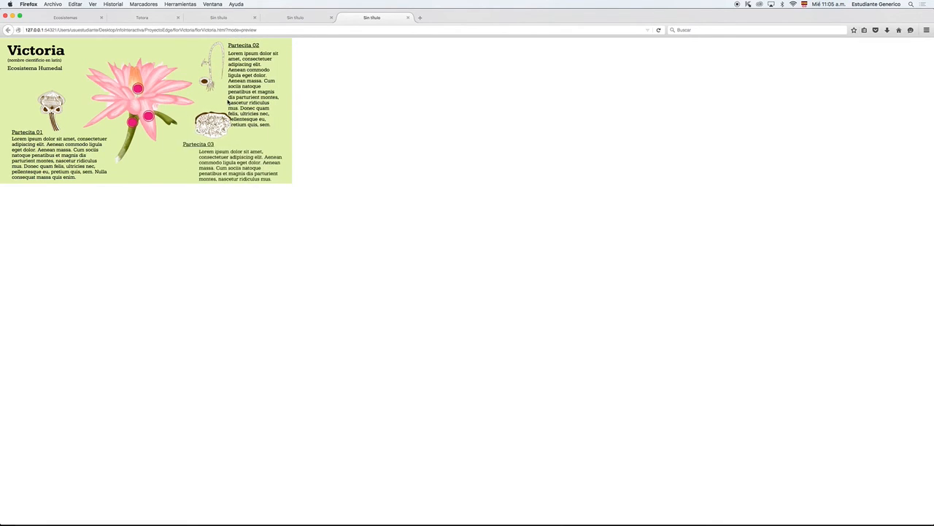
# - Close the three untitled preview pages in Firefox and return to Edge Animate
pyautogui.click(409, 17)
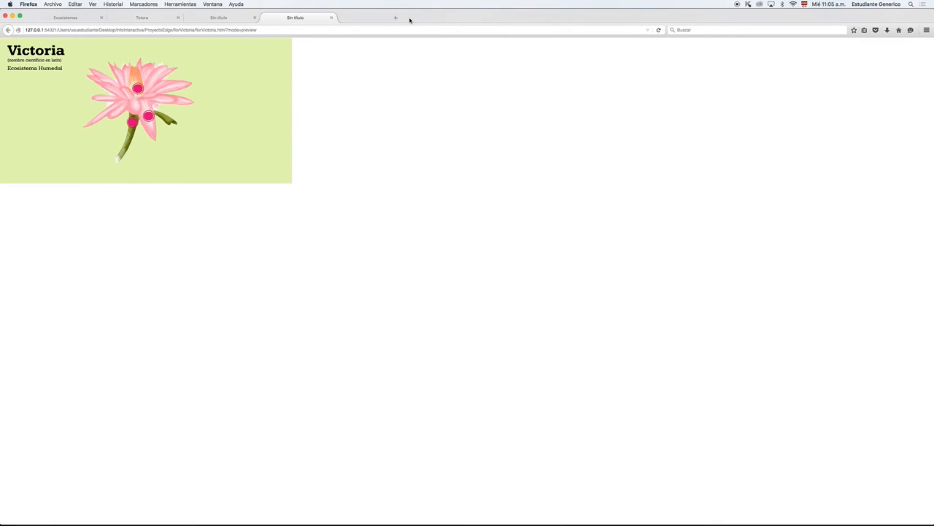
pyautogui.click(332, 18)
pyautogui.click(255, 18)
pyautogui.press('super+Tab')
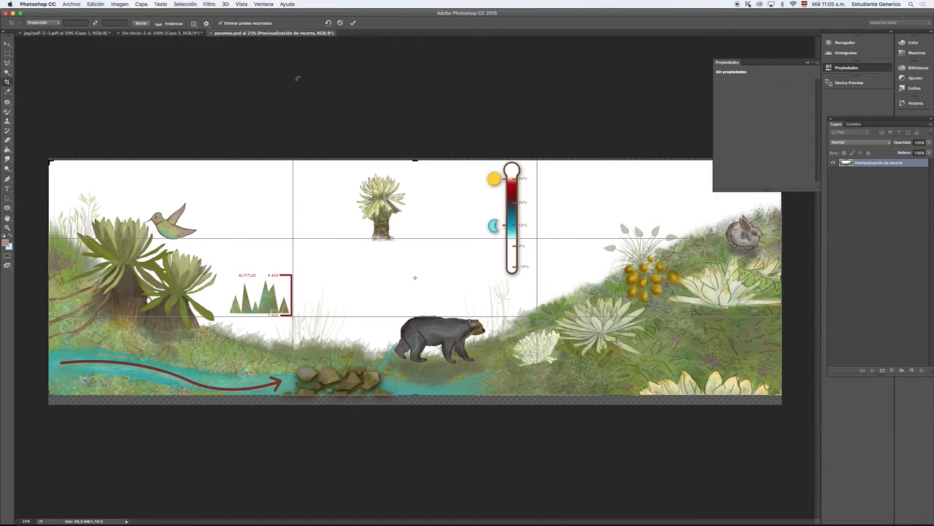
pyautogui.press('super+Tab')
pyautogui.press('Tab')
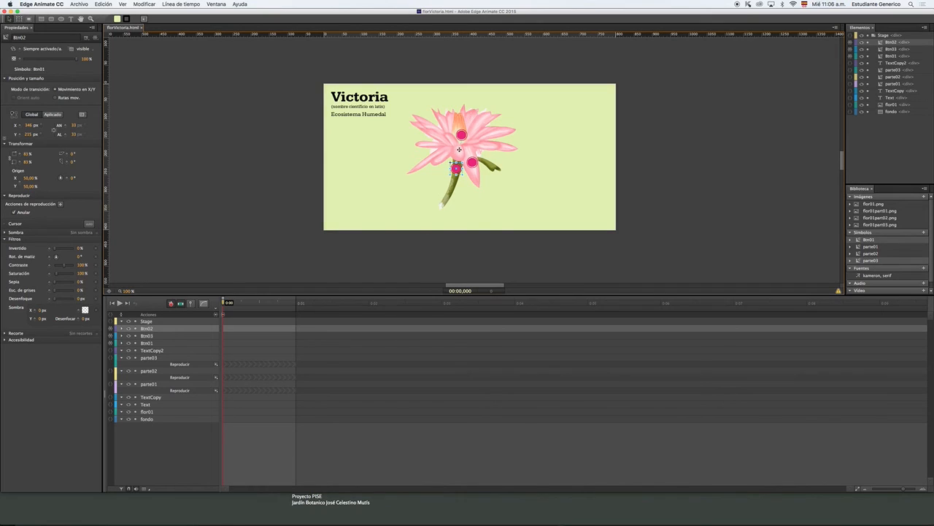
# - Add a play-in-reverse action targeting the Stage's parte01 symbol to Btn01's mouseout code and close the code editor
pyautogui.click(461, 134)
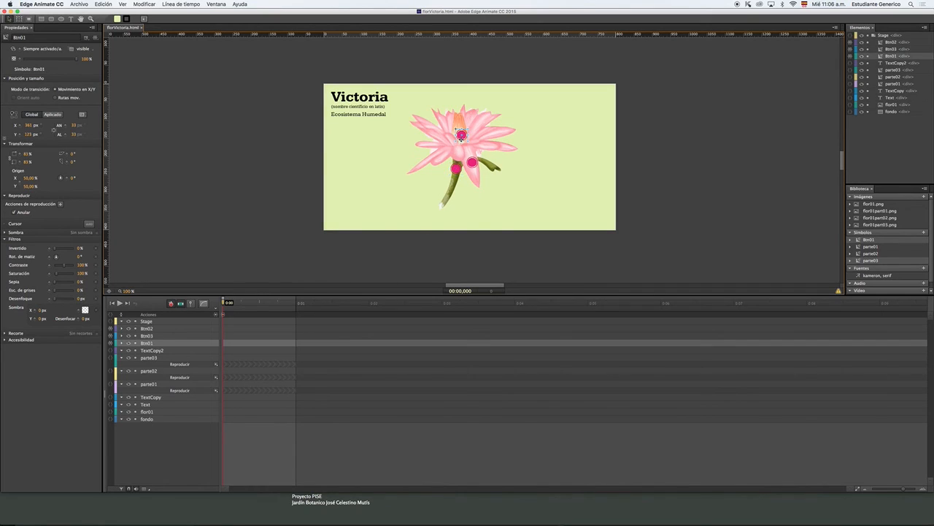
pyautogui.click(94, 38)
pyautogui.click(121, 50)
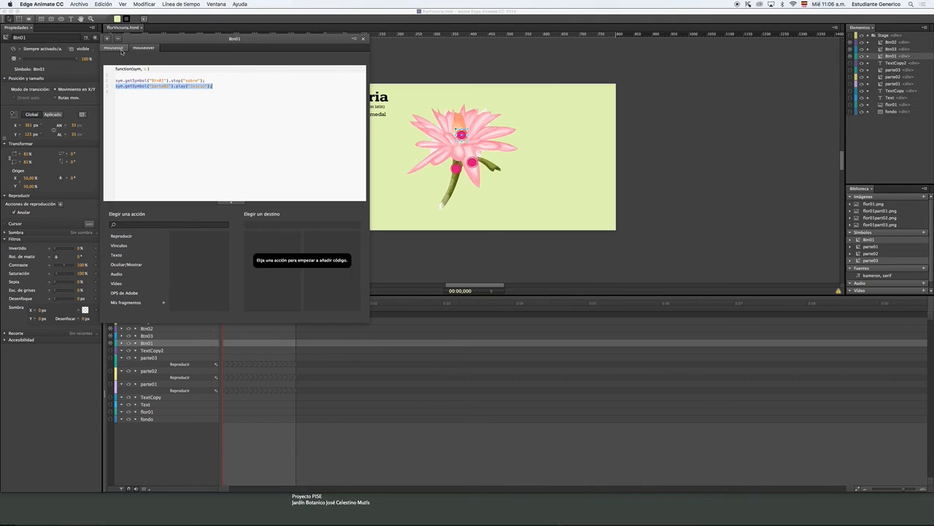
pyautogui.click(122, 51)
pyautogui.click(134, 92)
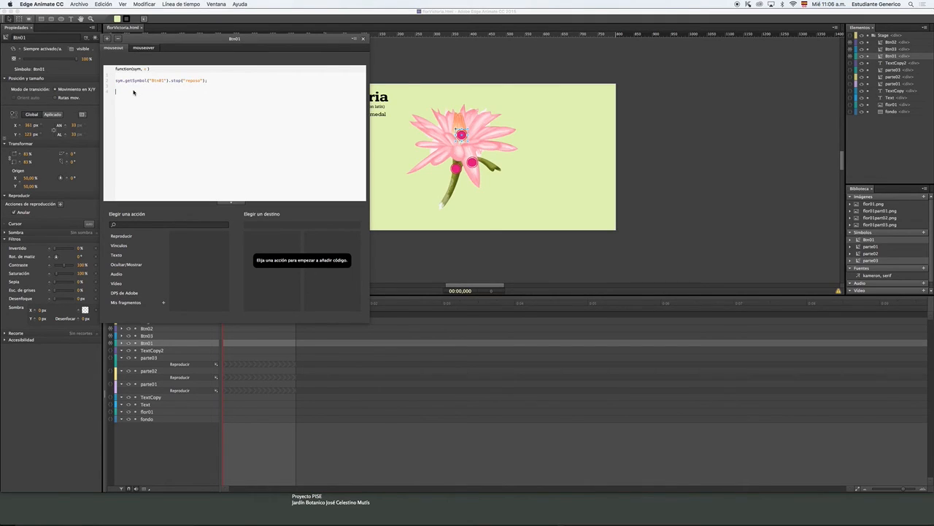
pyautogui.click(141, 238)
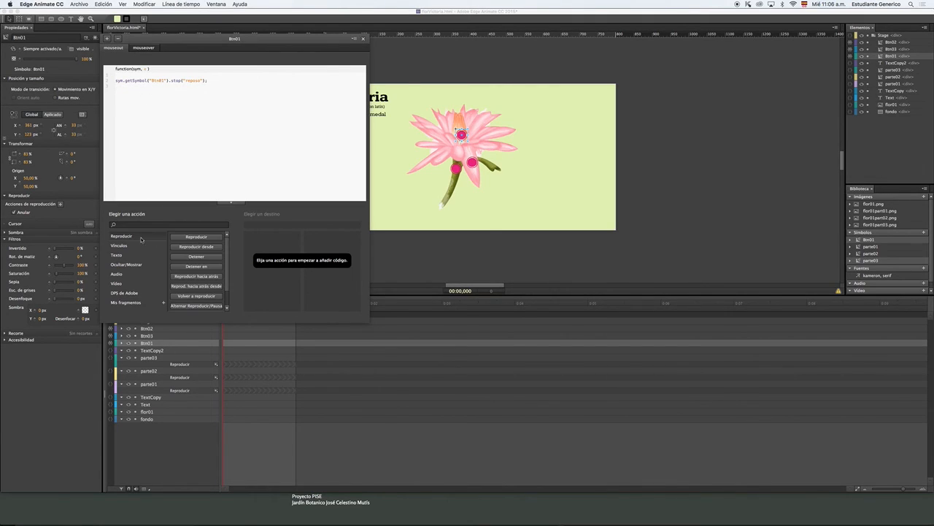
pyautogui.click(208, 280)
pyautogui.click(260, 246)
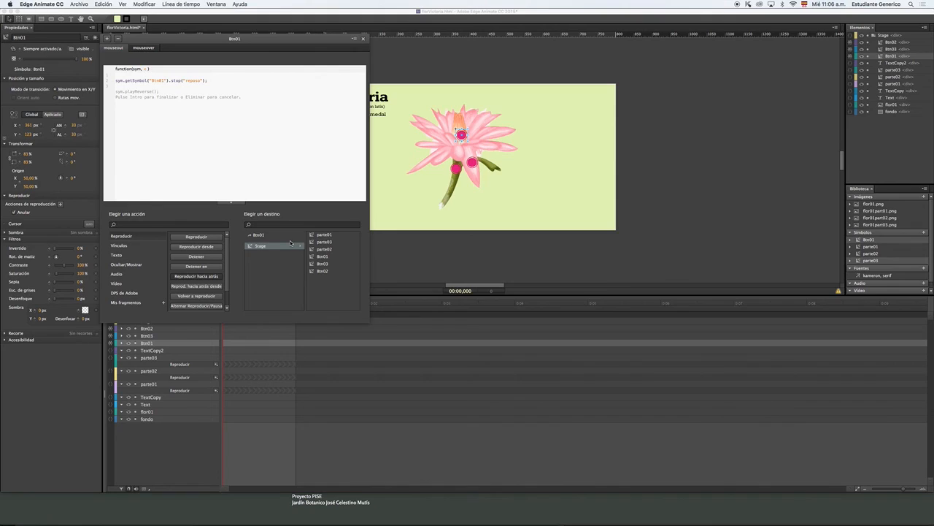
pyautogui.click(322, 234)
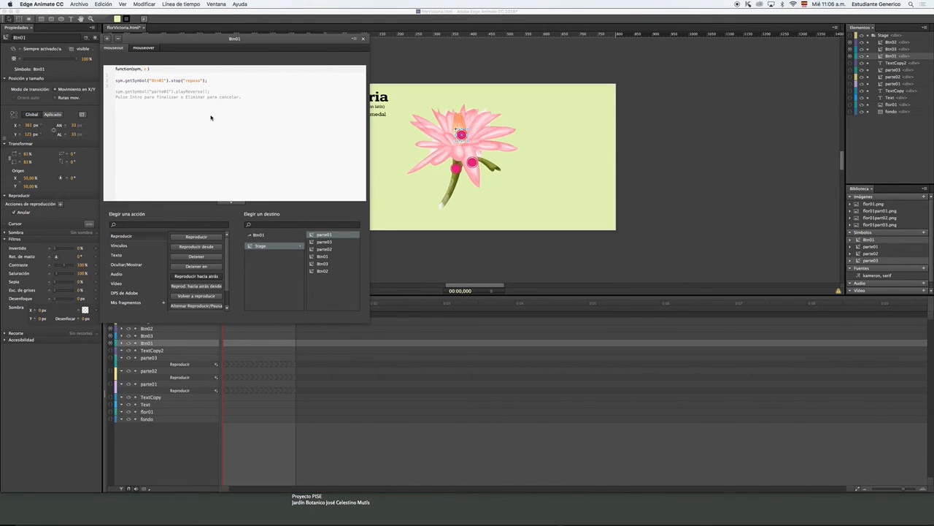
pyautogui.press('Return')
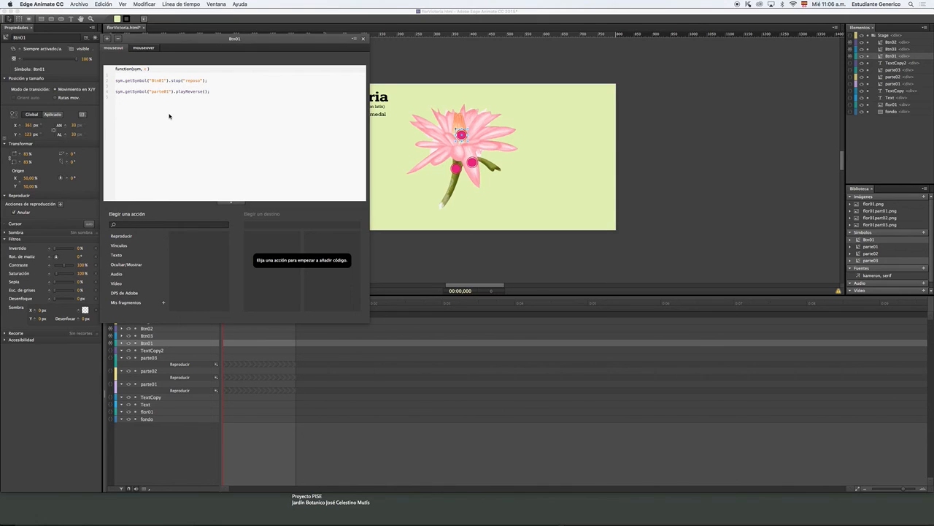
pyautogui.press('Escape')
# - Preview the composition in Firefox, test the upper flower button, close the preview page and return to Edge Animate
pyautogui.press('super+Return')
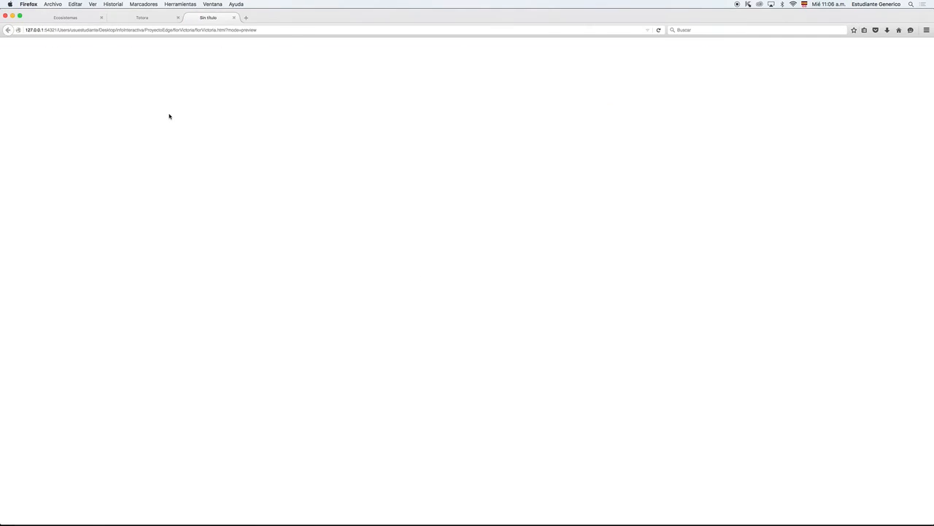
pyautogui.click(138, 88)
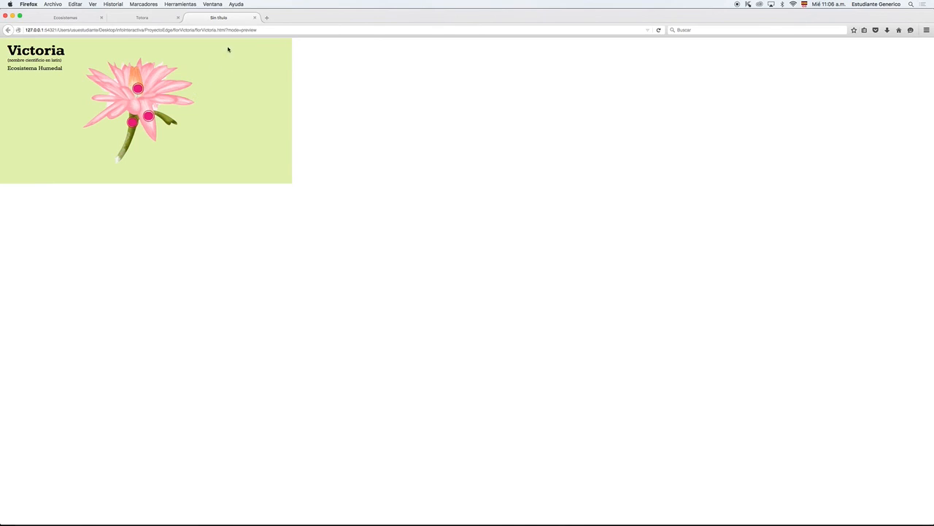
pyautogui.click(254, 19)
pyautogui.press('super+Tab')
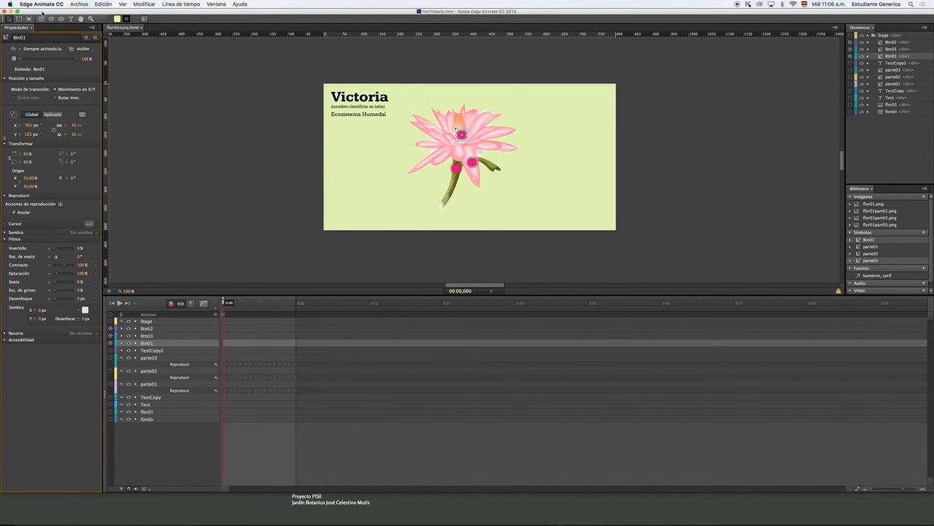
# - Copy the parte01 playReverse line from Btn01's mouseout code
pyautogui.click(93, 37)
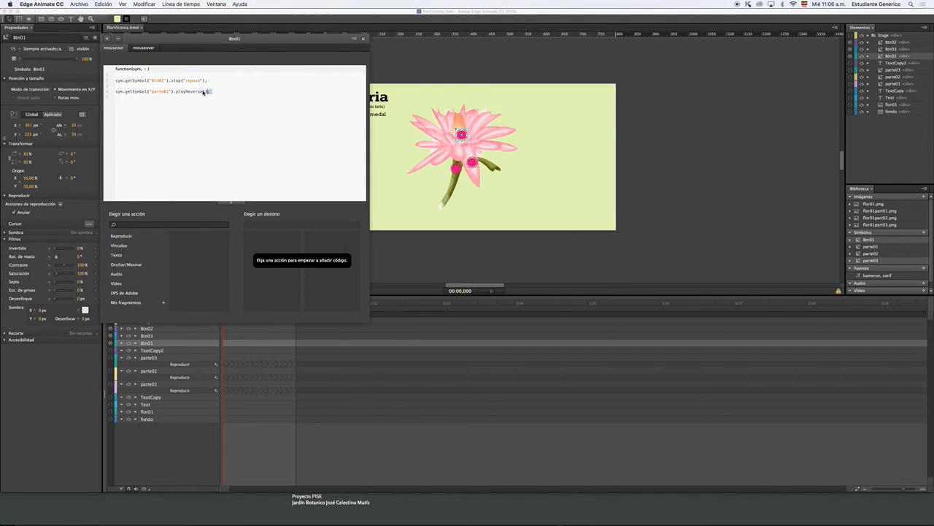
pyautogui.moveTo(208, 92); pyautogui.dragTo(115, 92)
pyautogui.press('super+c')
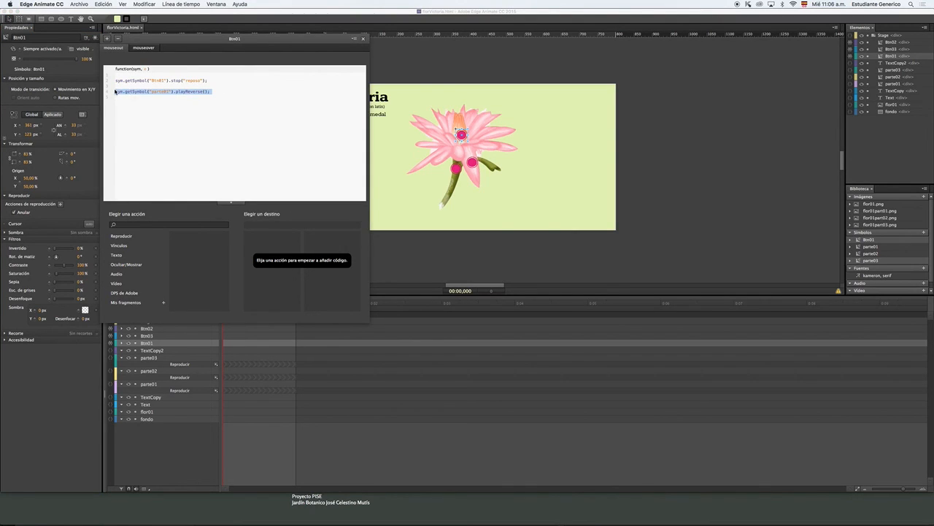
pyautogui.click(363, 38)
# - Paste the playReverse line into Btn02's mouseout code and retarget it to parte02
pyautogui.click(456, 169)
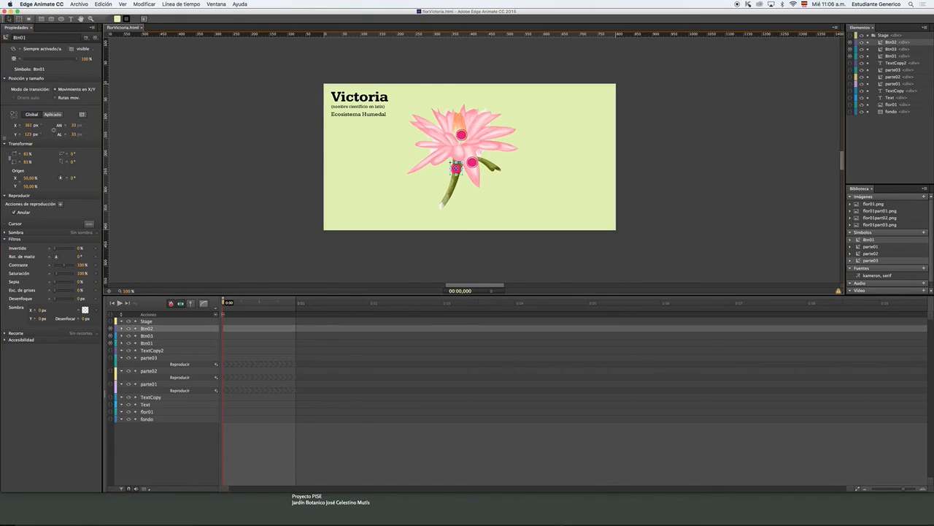
pyautogui.click(95, 37)
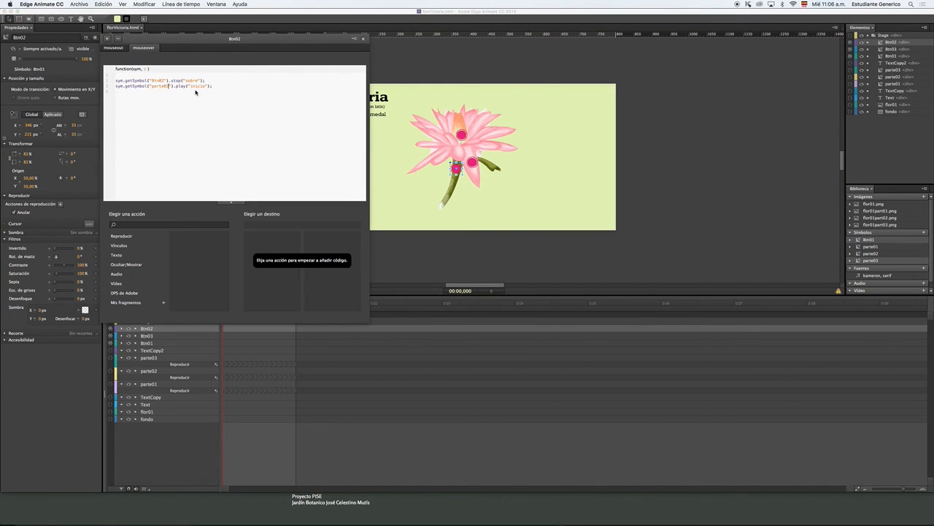
pyautogui.click(124, 50)
pyautogui.press('super+v')
pyautogui.moveTo(170, 87); pyautogui.dragTo(166, 87)
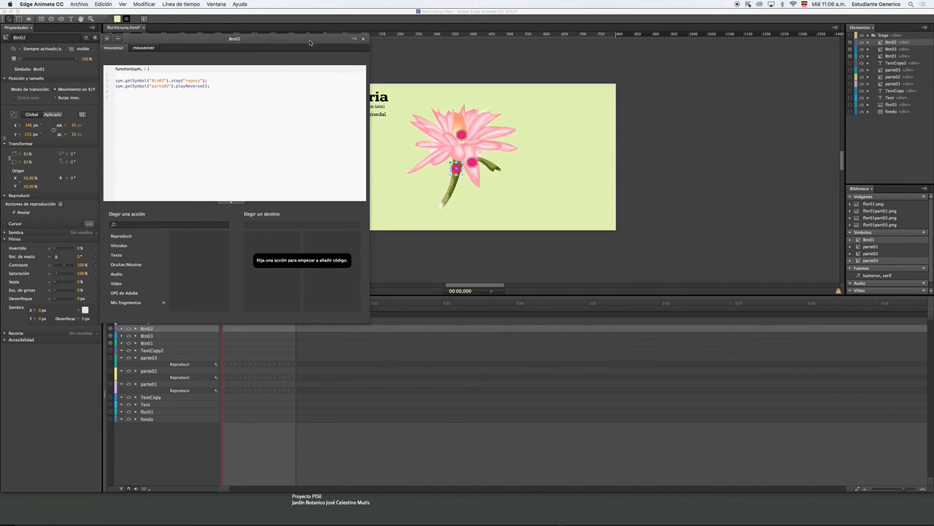
pyautogui.click(364, 40)
# - Paste the playReverse line into Btn03's mouseout code, retarget it to parte03 and save the composition
pyautogui.click(472, 162)
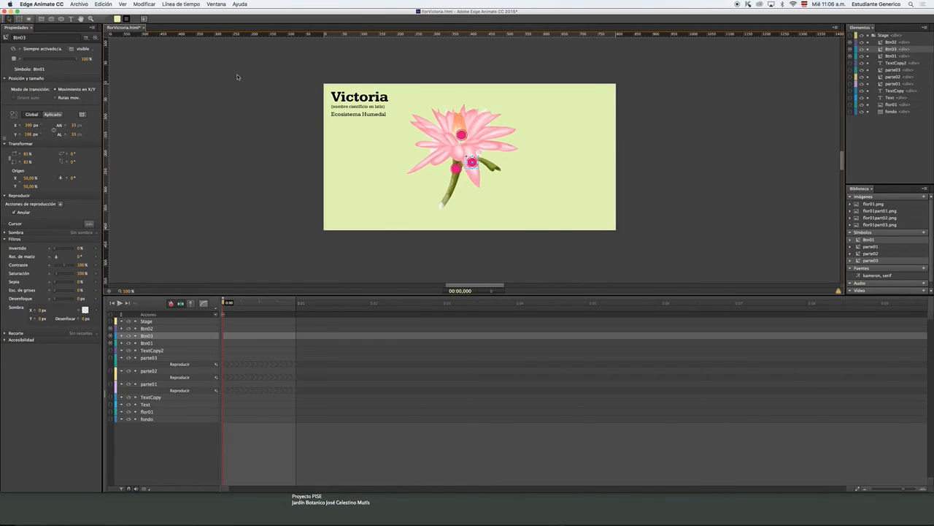
pyautogui.click(95, 38)
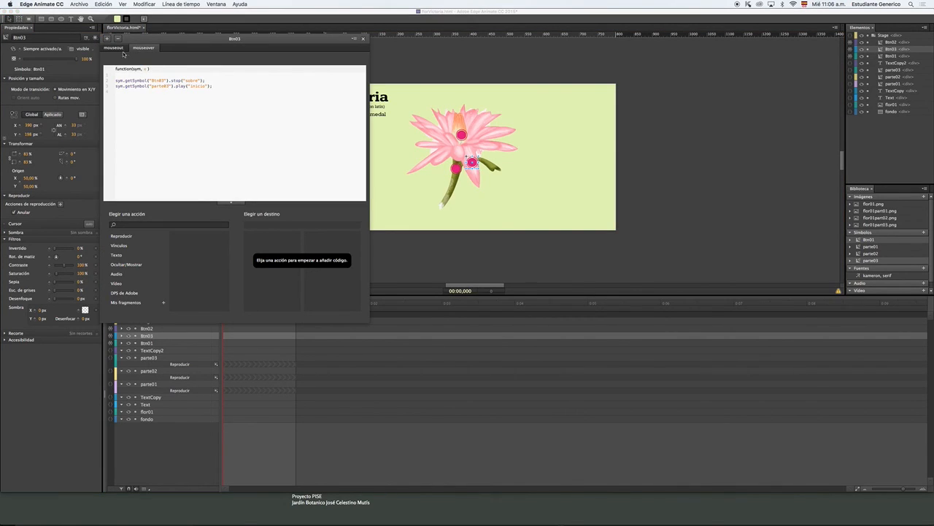
pyautogui.click(125, 50)
pyautogui.click(125, 88)
pyautogui.hotkey('ctrl', 'v')
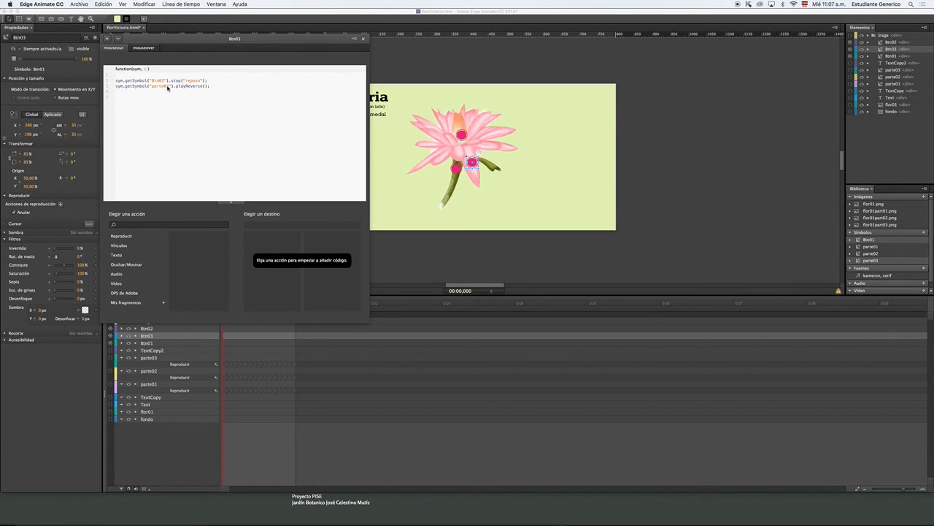
pyautogui.hotkey('ctrl', 's')
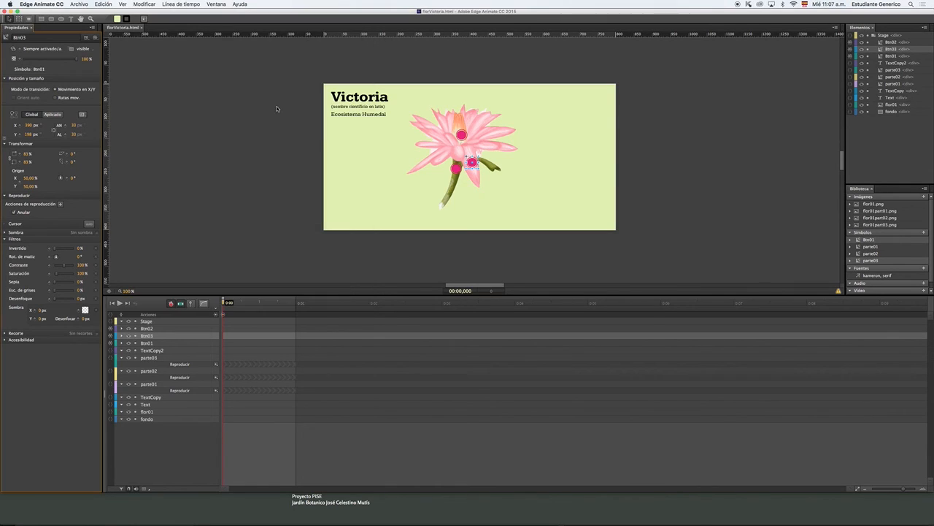
# - Preview all three flower buttons' mouseover and mouseout animations in Firefox, close the preview page and return to Edge Animate
pyautogui.hotkey('ctrl', 'Return')
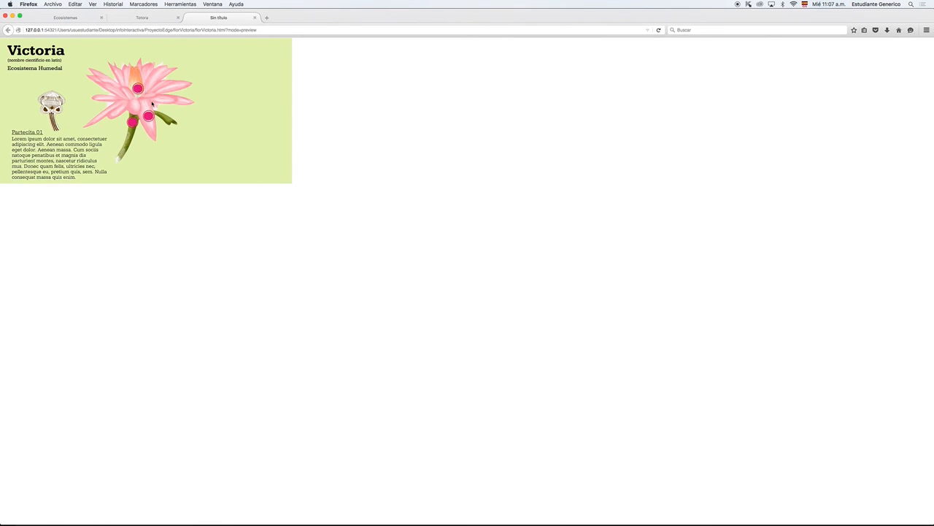
pyautogui.moveTo(150, 116)
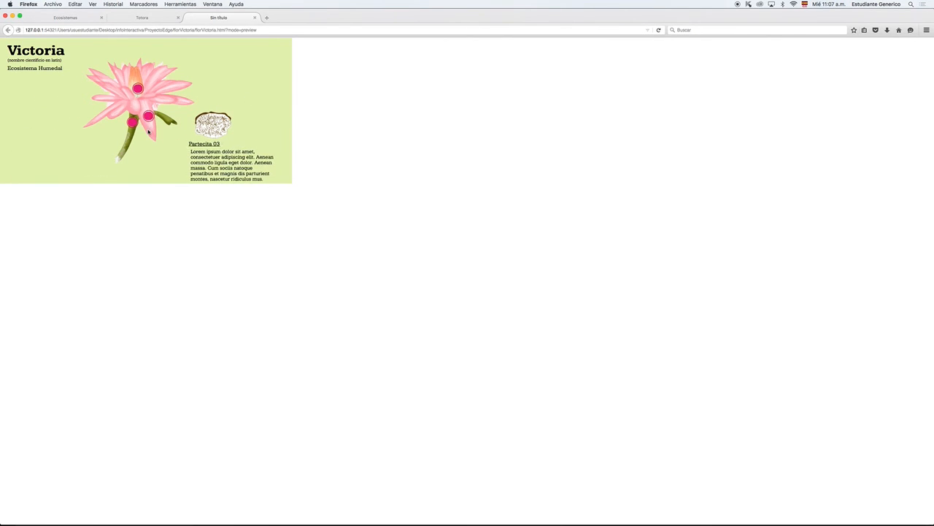
pyautogui.moveTo(133, 123)
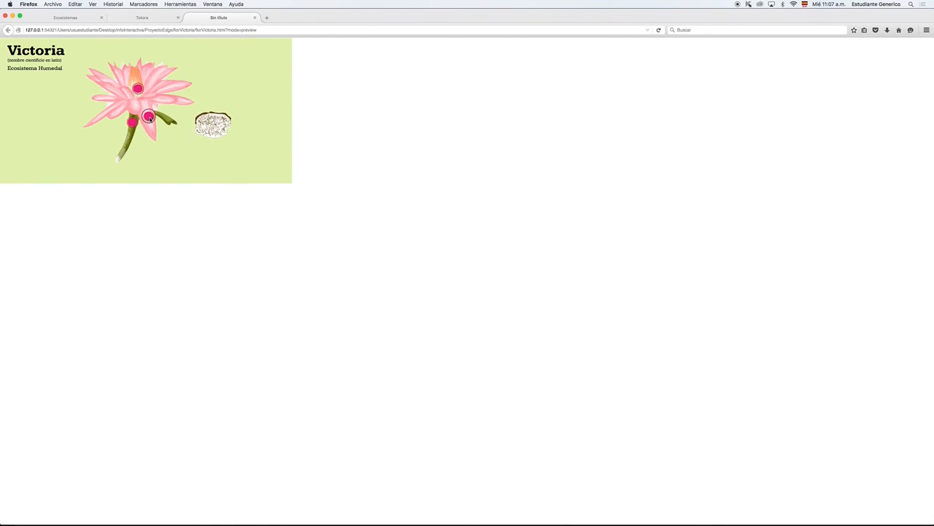
pyautogui.moveTo(138, 90)
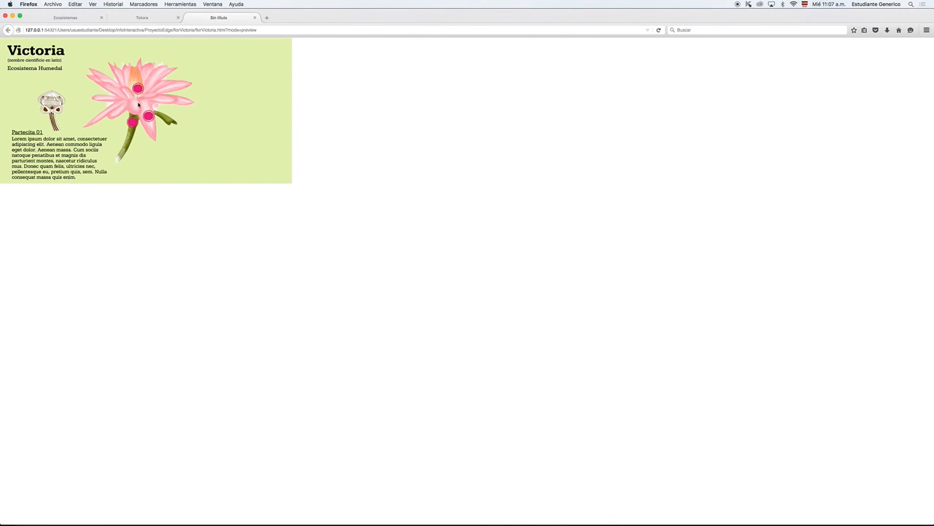
pyautogui.click(254, 17)
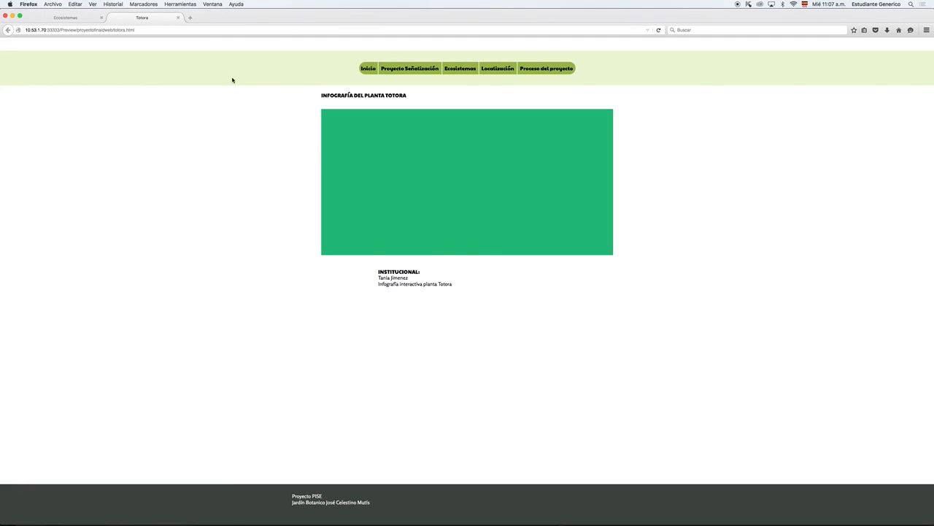
pyautogui.press('super+Tab')
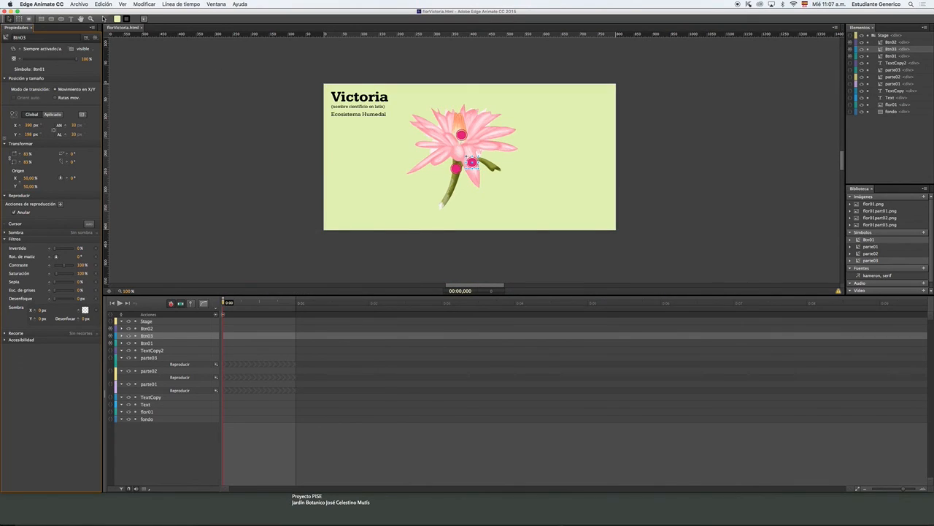